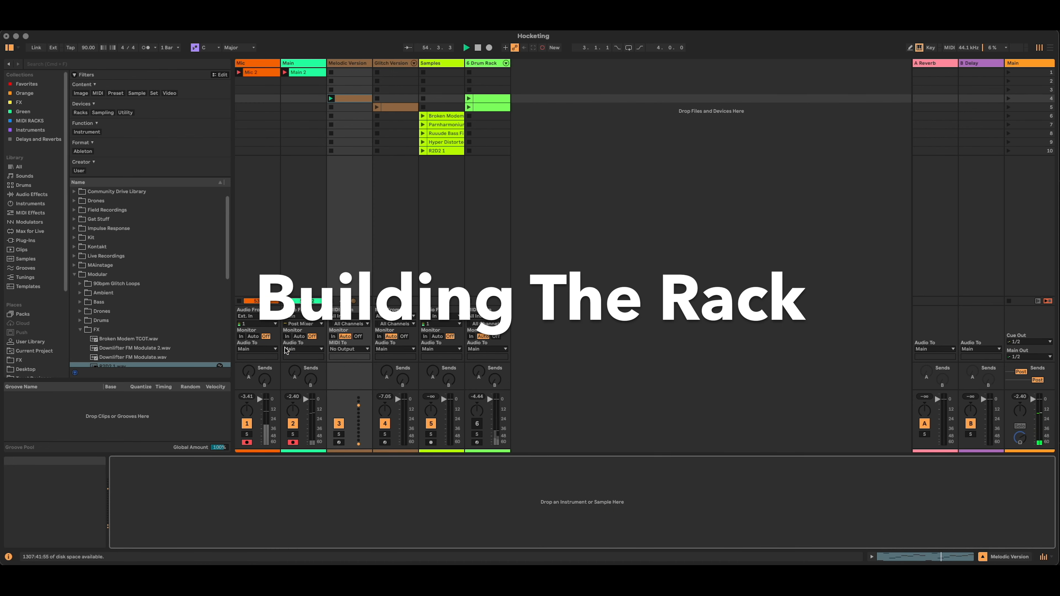
Examine the notes of the Melodic Version clip in the note editor, with and without folding to the used pitches.
click(601, 275)
key(shift+Tab)
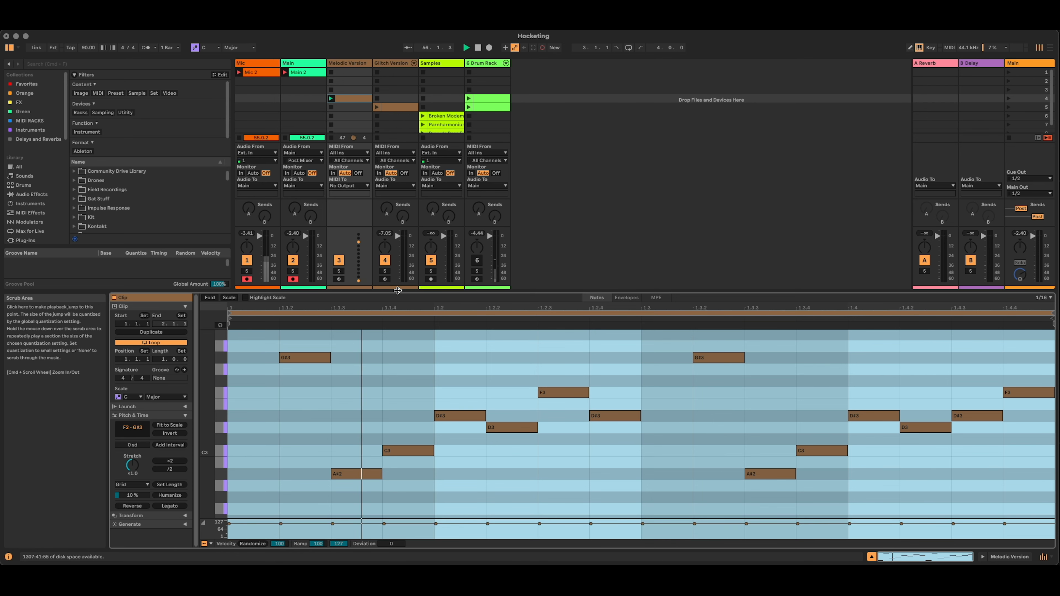
scroll(408, 432, down, 4)
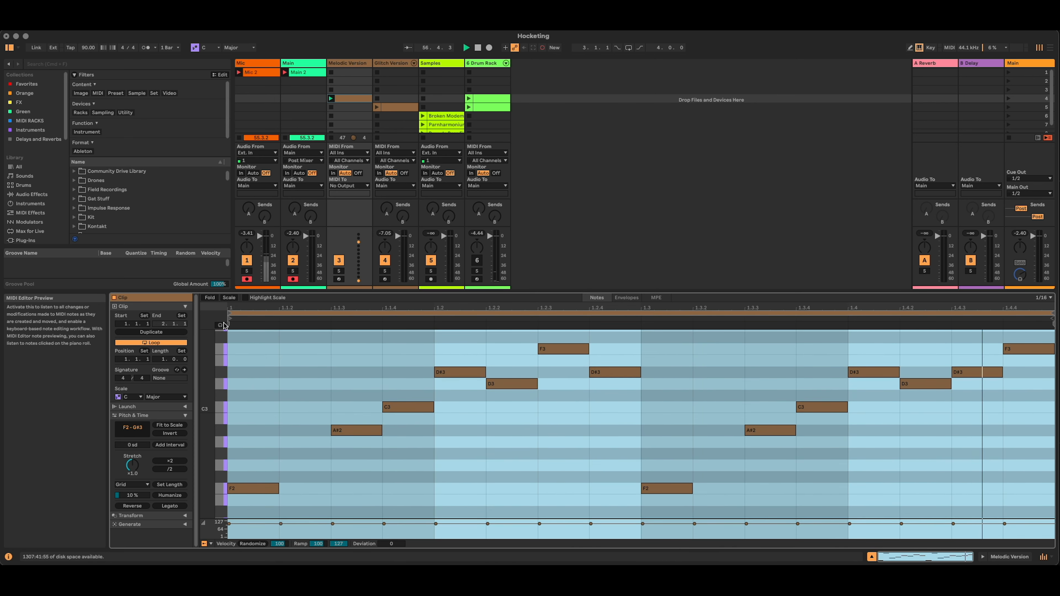
click(210, 298)
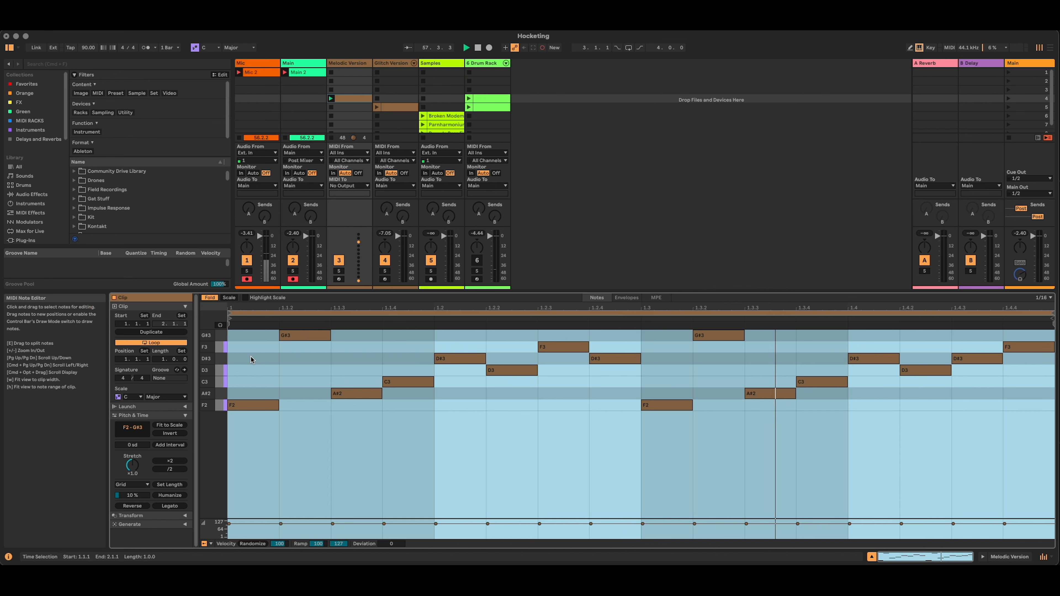
click(210, 298)
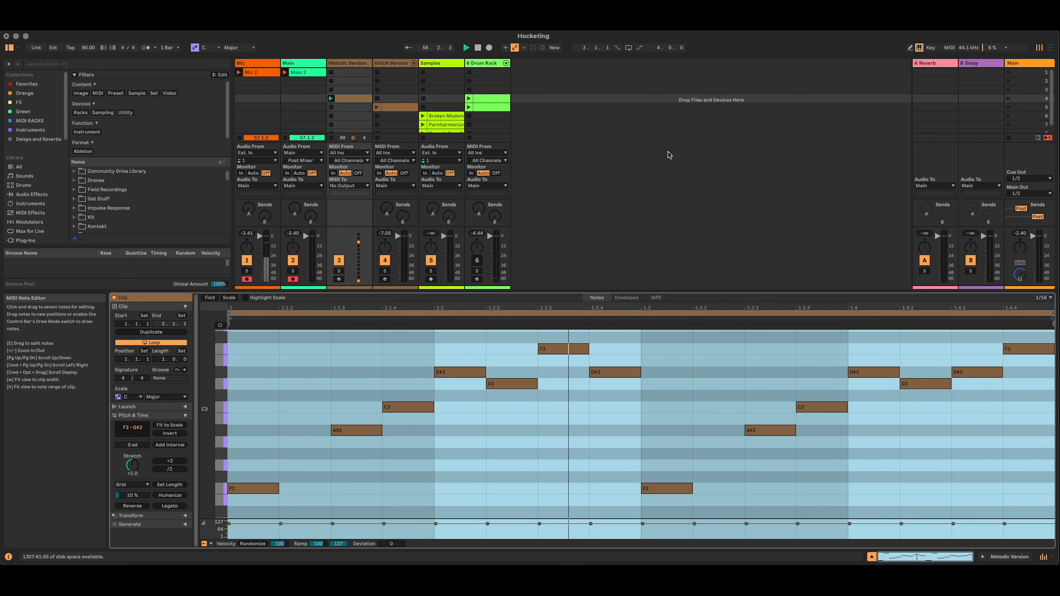
Load Operator onto the Melodic Version track and shape its envelope to a 395 ms decay with sustain at -inf dB.
click(359, 62)
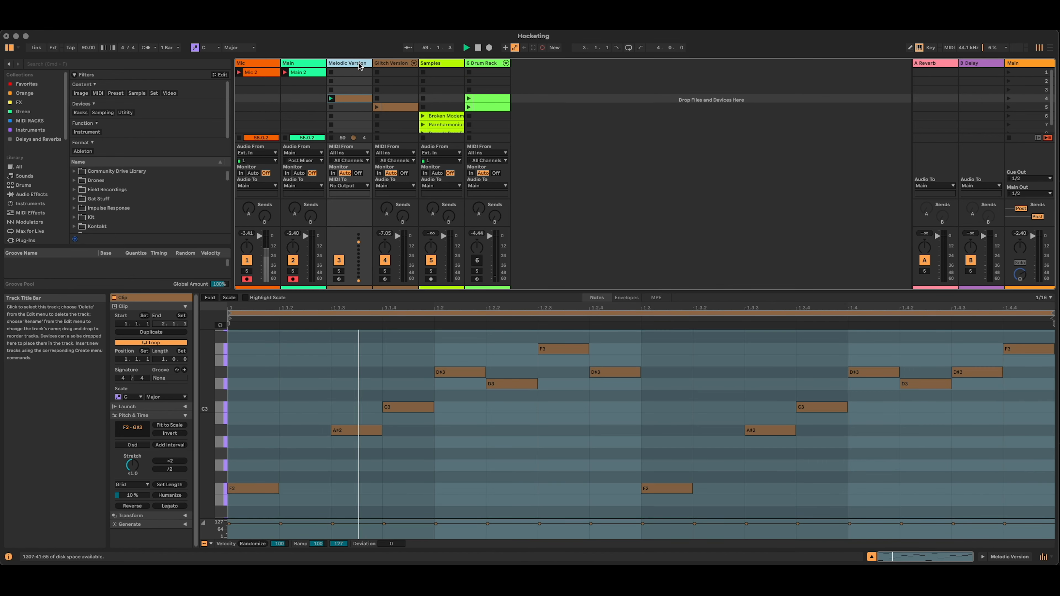
double_click(359, 62)
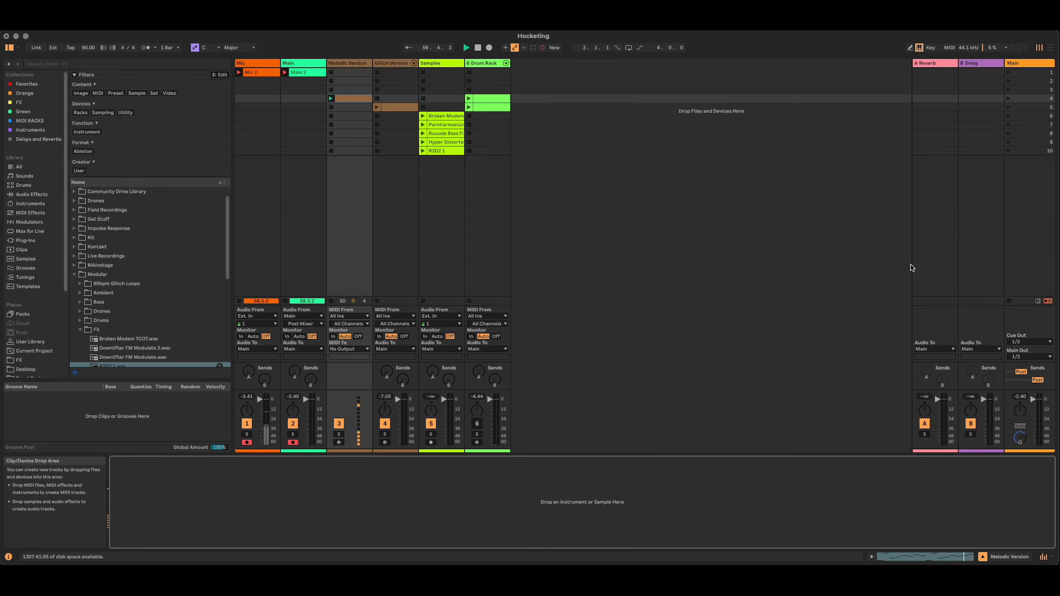
click(49, 203)
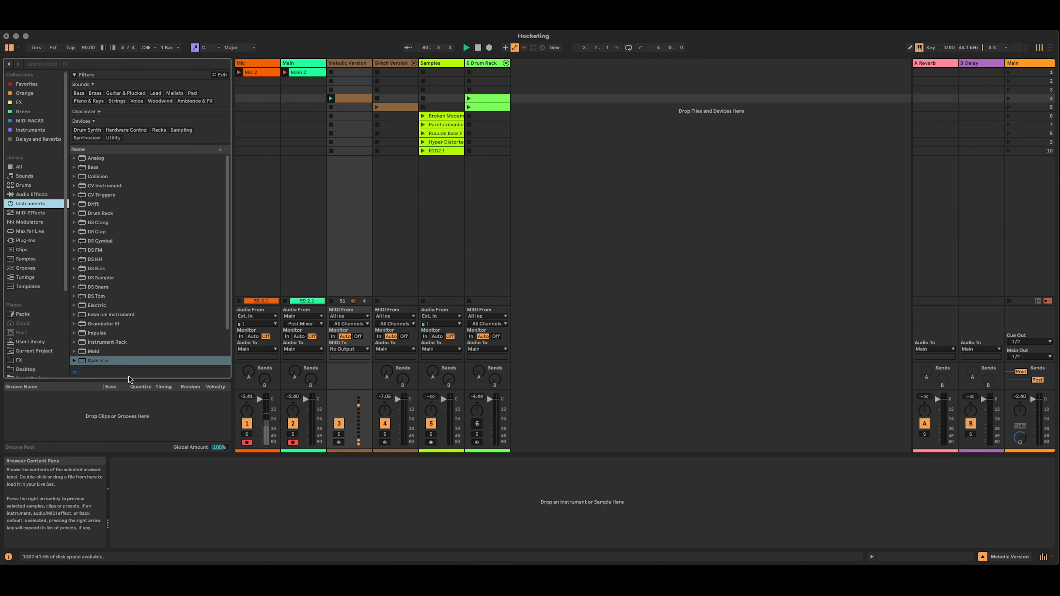
drag(109, 362, 339, 230)
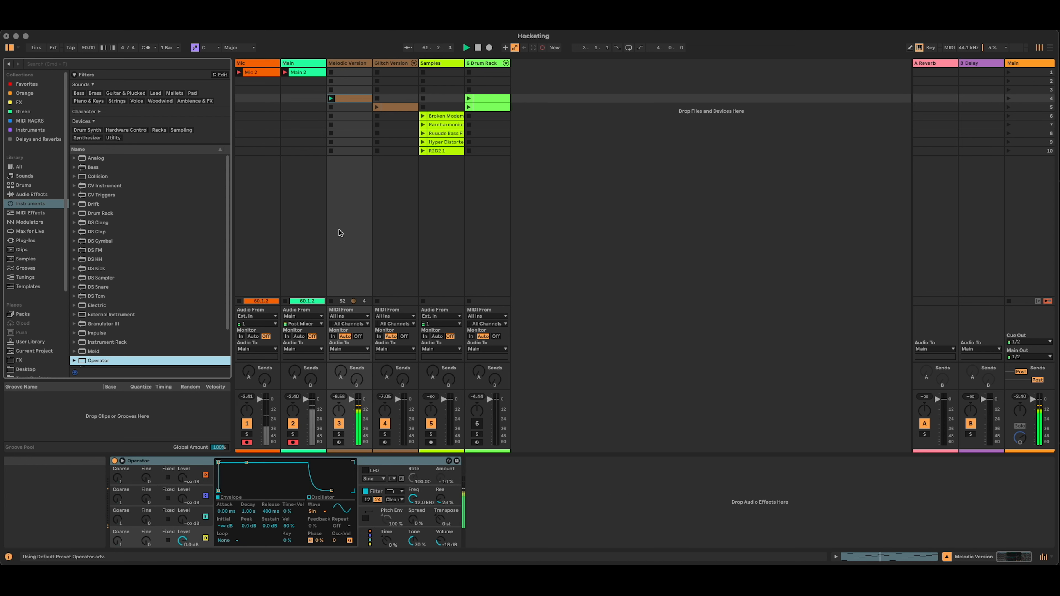
drag(246, 462, 243, 490)
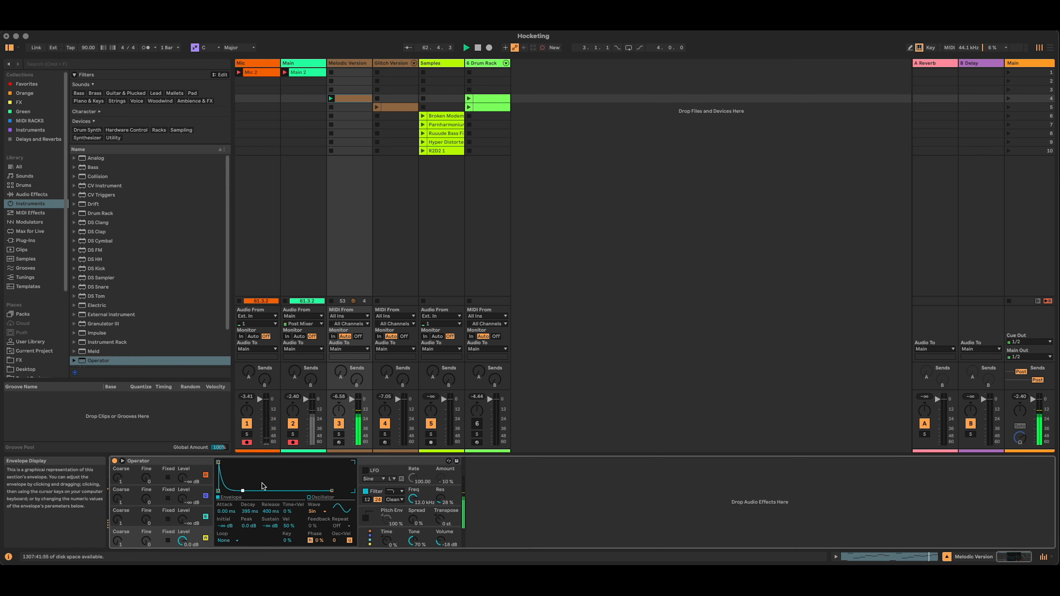
Review the Melodic Version clip's notes as Operator plays them, and return to the track's devices.
double_click(350, 98)
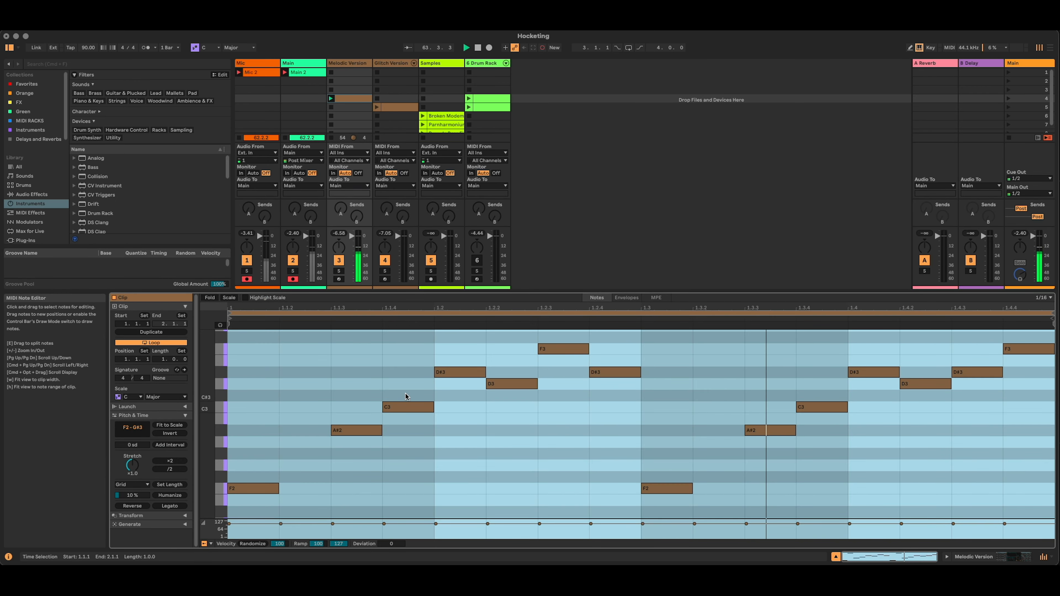
scroll(333, 431, up, 2)
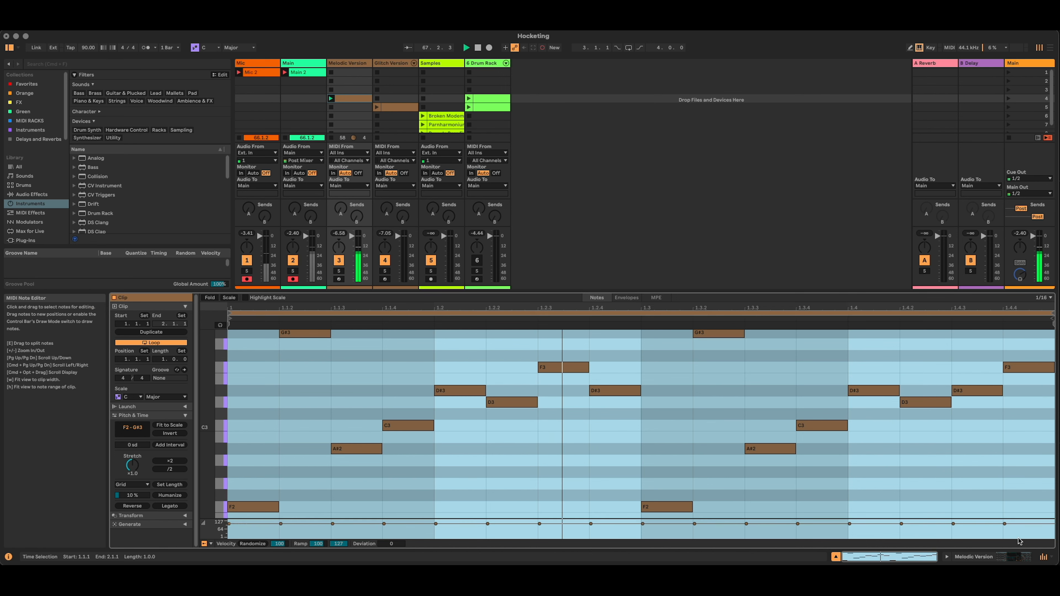
click(1015, 557)
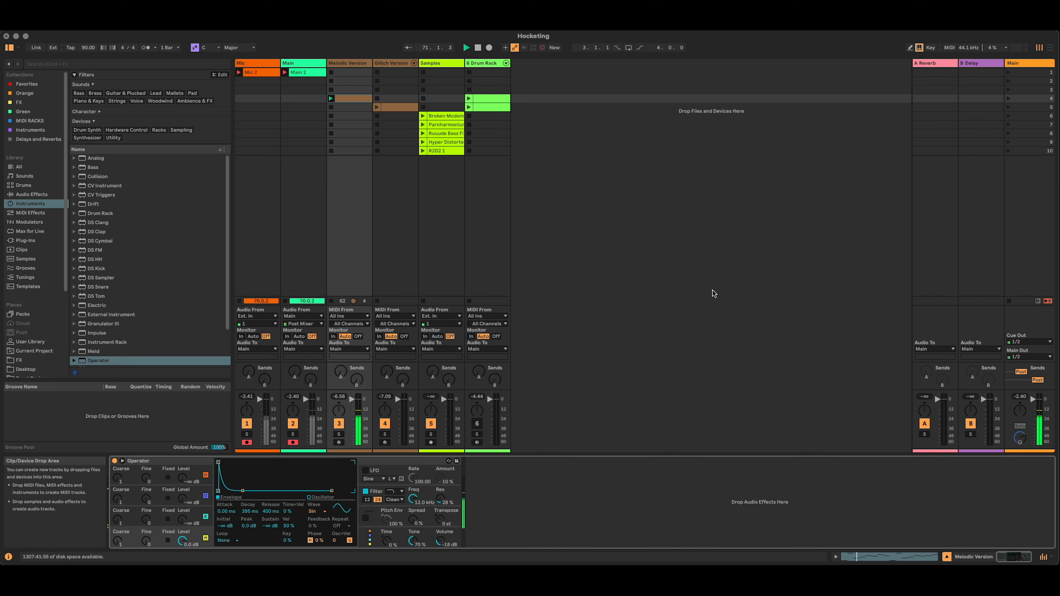
Group Operator into an Instrument Rack and show the rack's chain list.
click(153, 462)
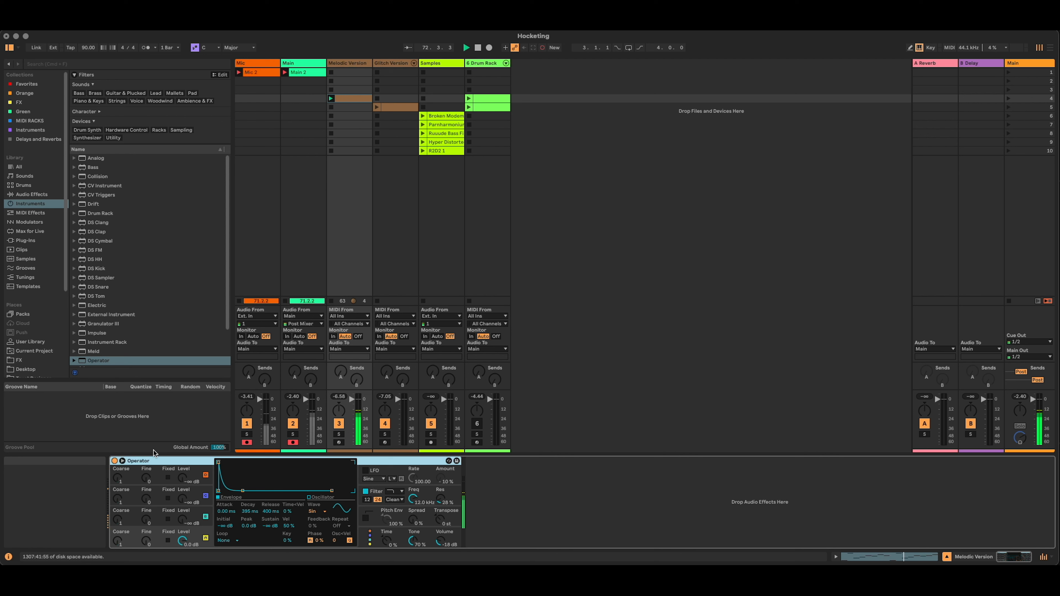
key(super+g)
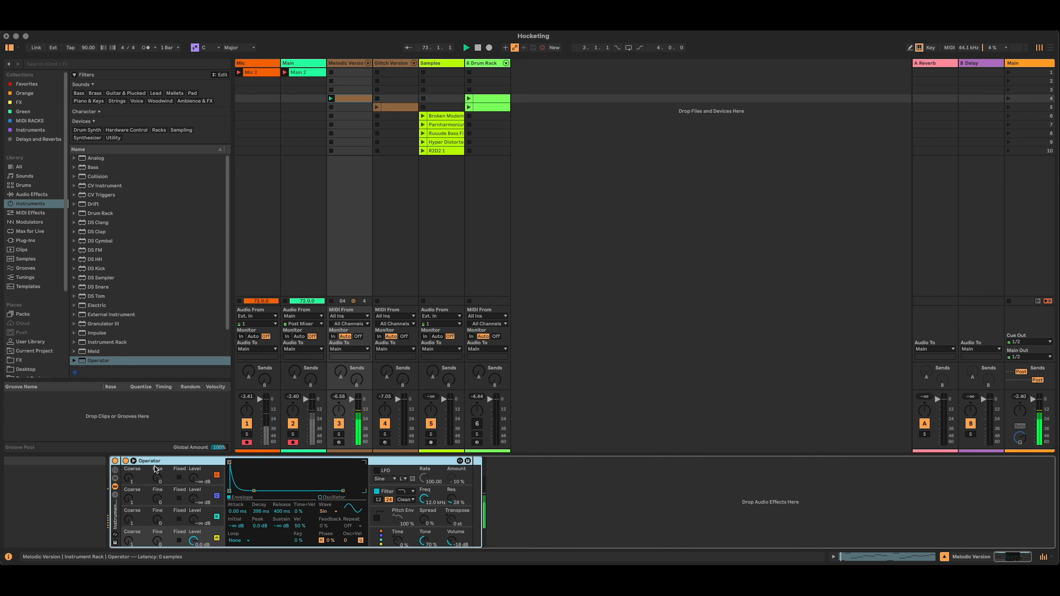
click(115, 495)
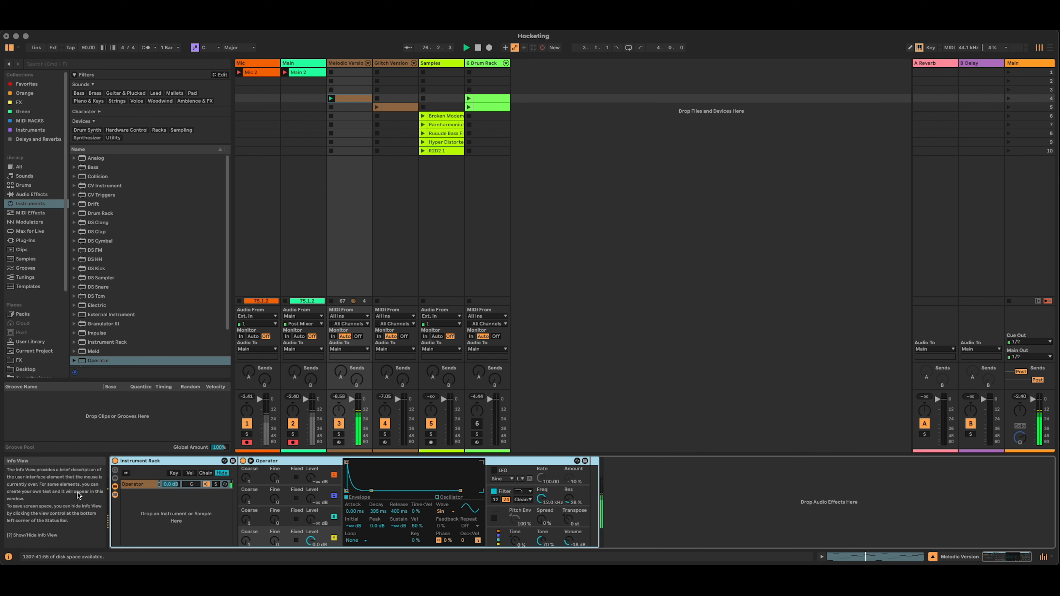
Duplicate the Operator chain in the rack and deactivate the first chain.
click(165, 517)
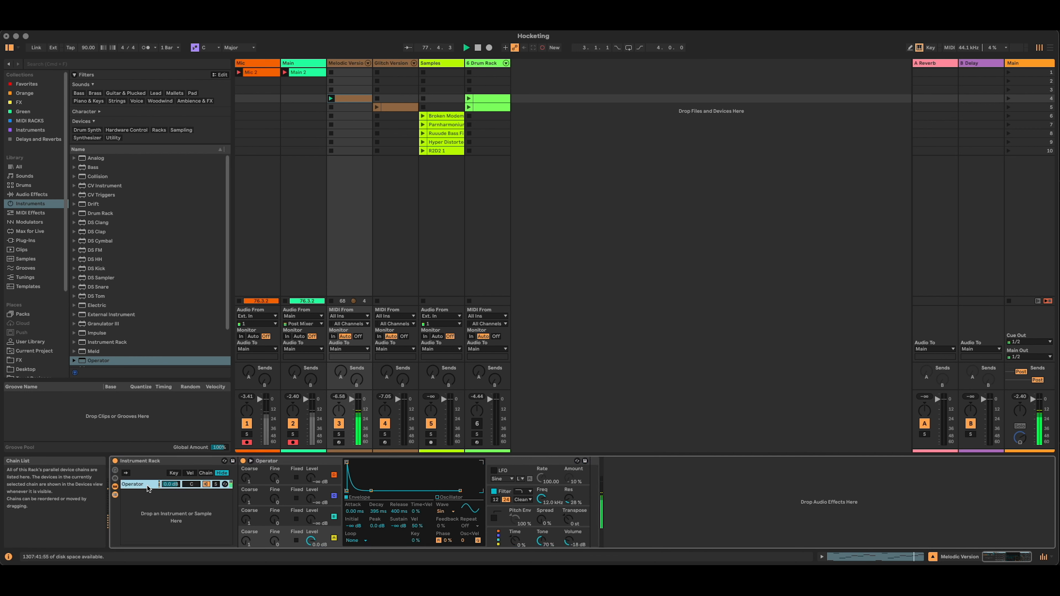
key(super+d)
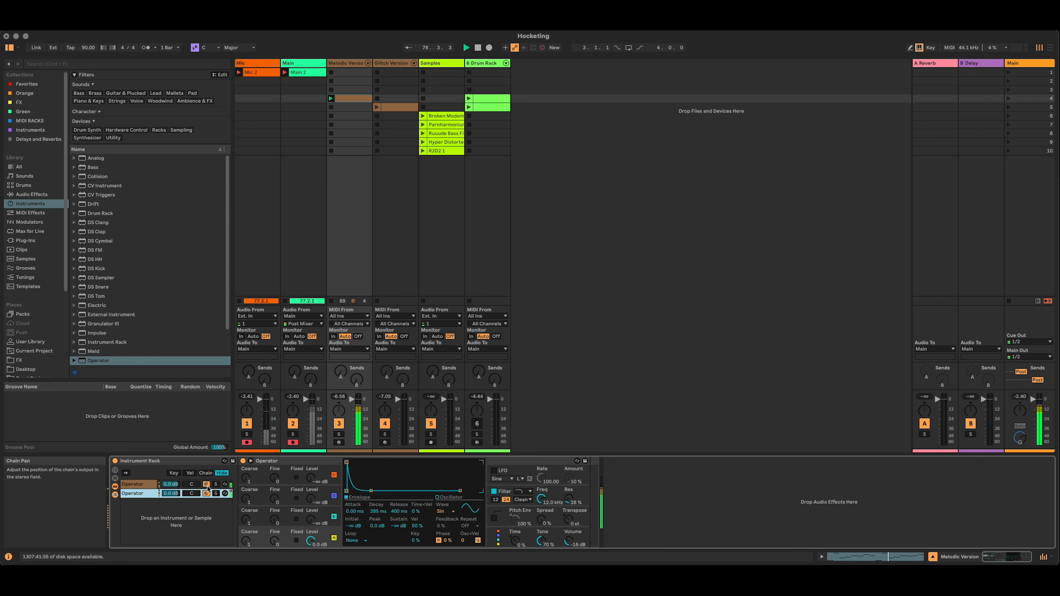
click(135, 485)
click(134, 493)
click(206, 485)
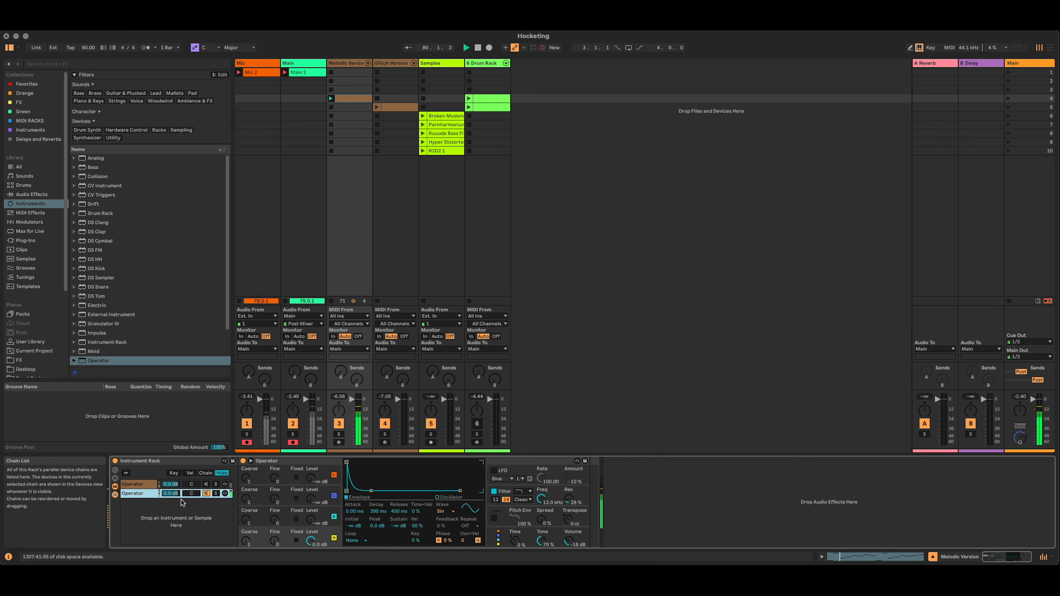
Set the second chain's Operator to the Saw D wave and its filter frequency to about 9.2 kHz.
click(442, 512)
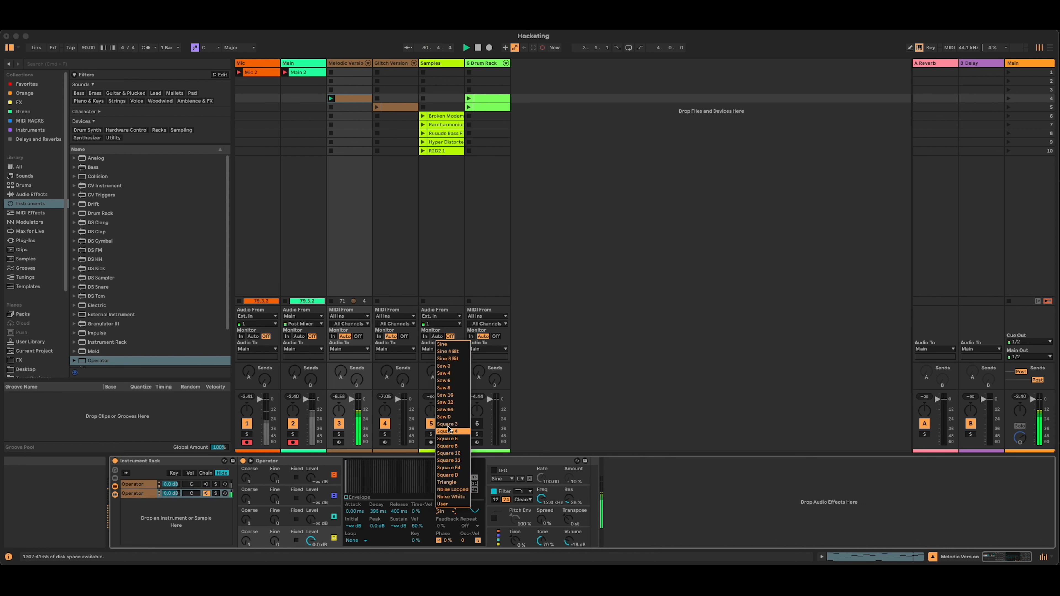
click(451, 418)
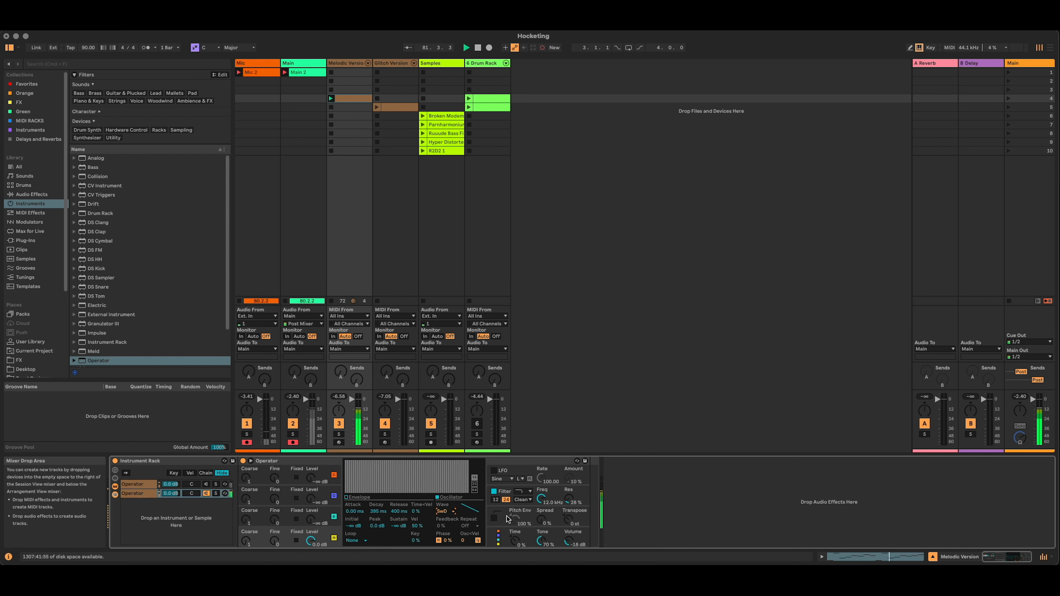
mouse_move(541, 502)
mouse_down()
mouse_move(541, 511)
mouse_move(542, 500)
mouse_up()
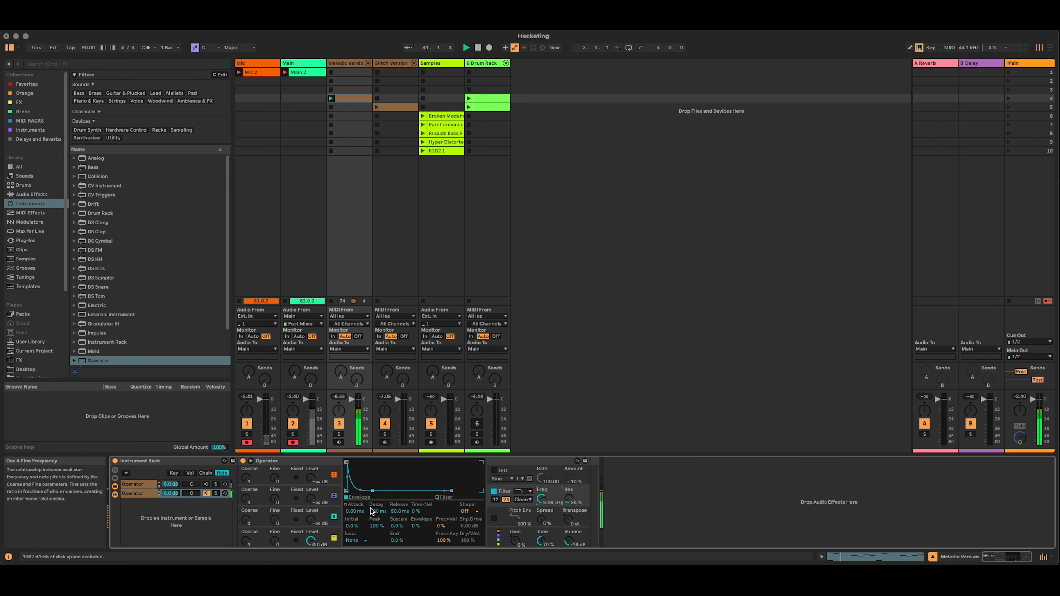
Duplicate the second chain and give the copy a Triangle wave with a filter frequency of about 10.6 kHz.
click(139, 493)
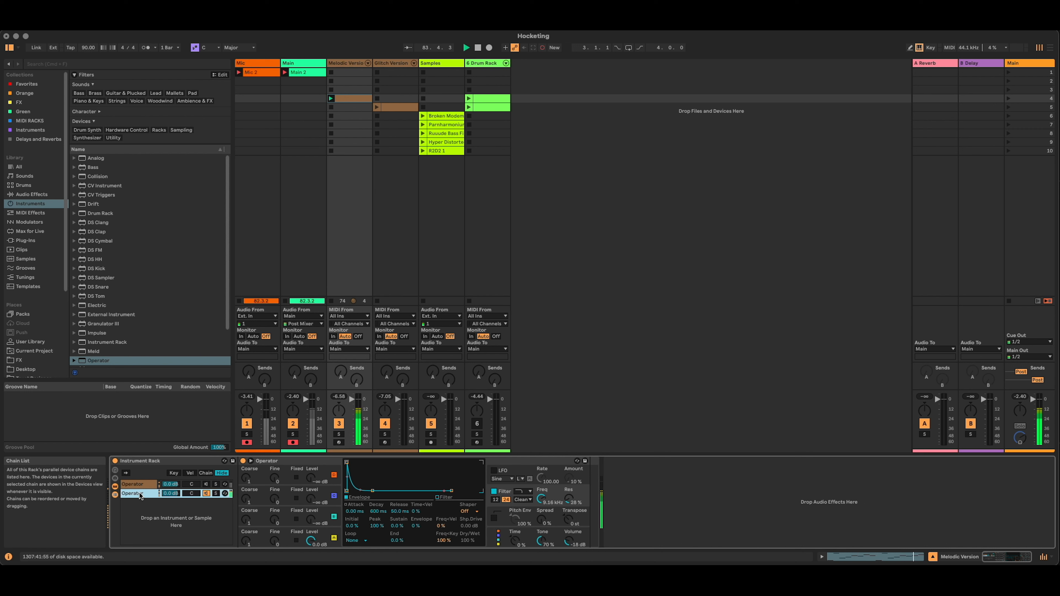
key(super+d)
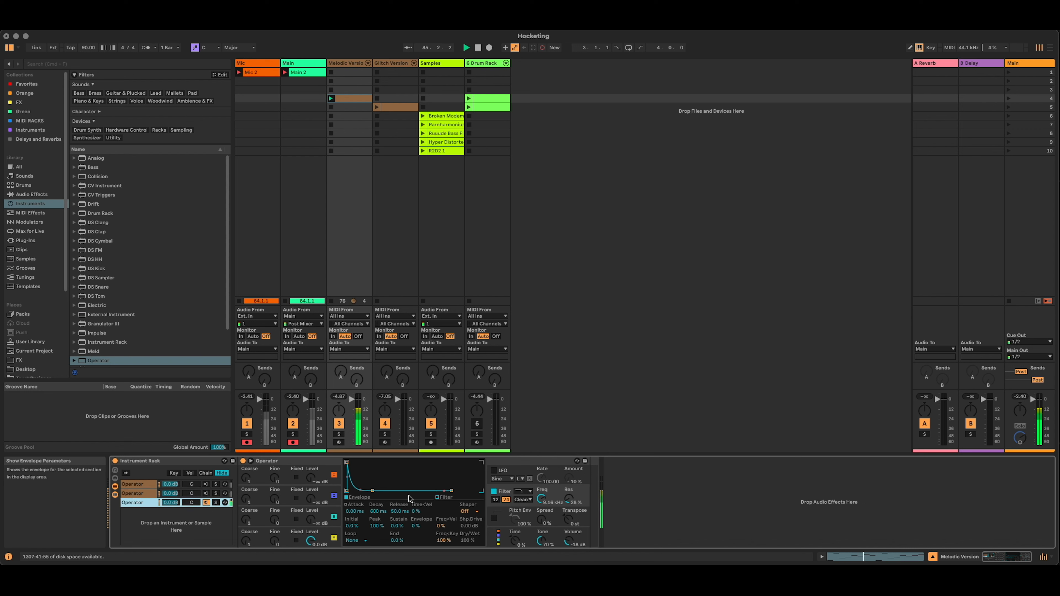
click(311, 540)
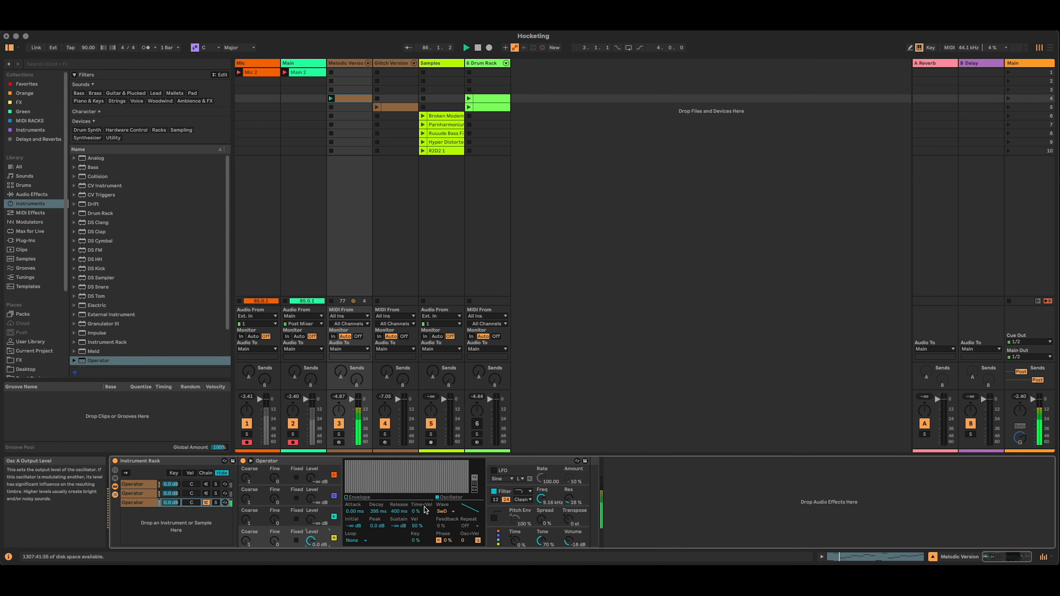
click(444, 511)
click(453, 486)
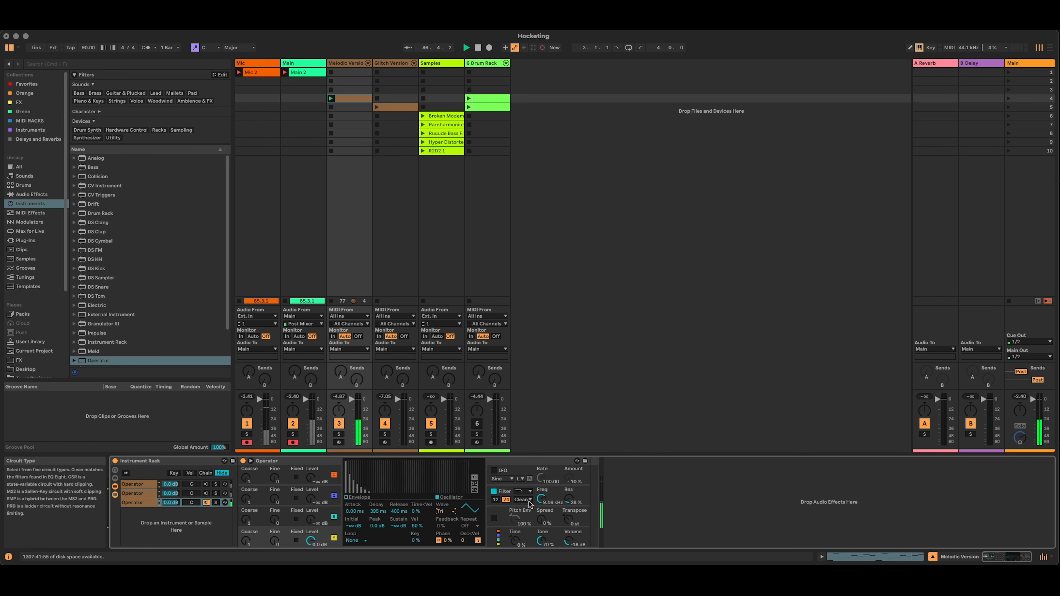
click(541, 498)
Duplicate the third chain and raise oscillator B's level in the copy to about -25 dB.
click(149, 503)
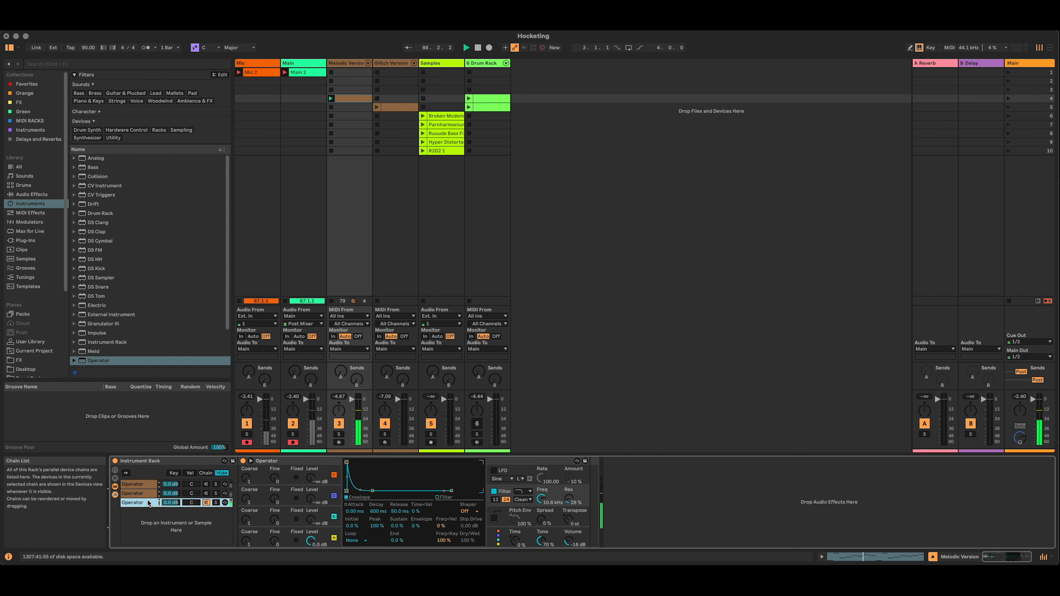
key(super+d)
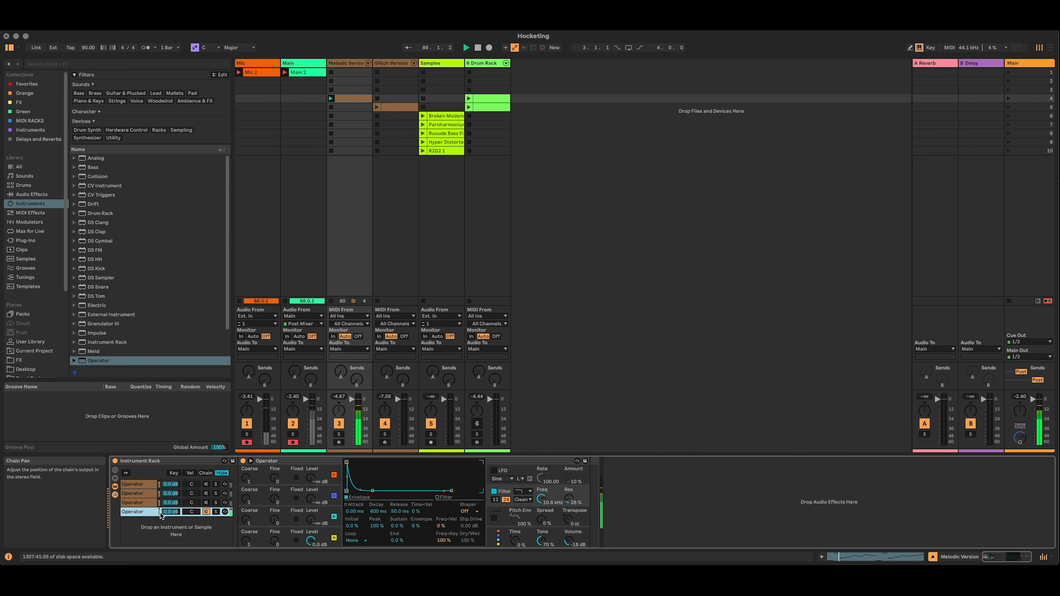
drag(316, 522, 317, 517)
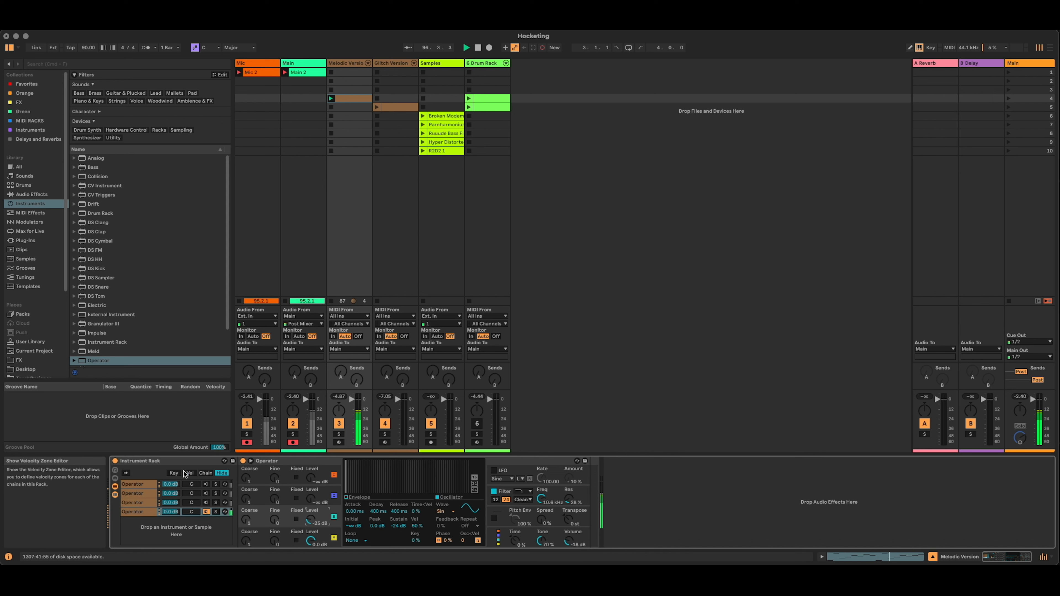
Show the rack's chain select zones and extend the fourth chain's zone across the full range to 127.
click(173, 473)
click(201, 473)
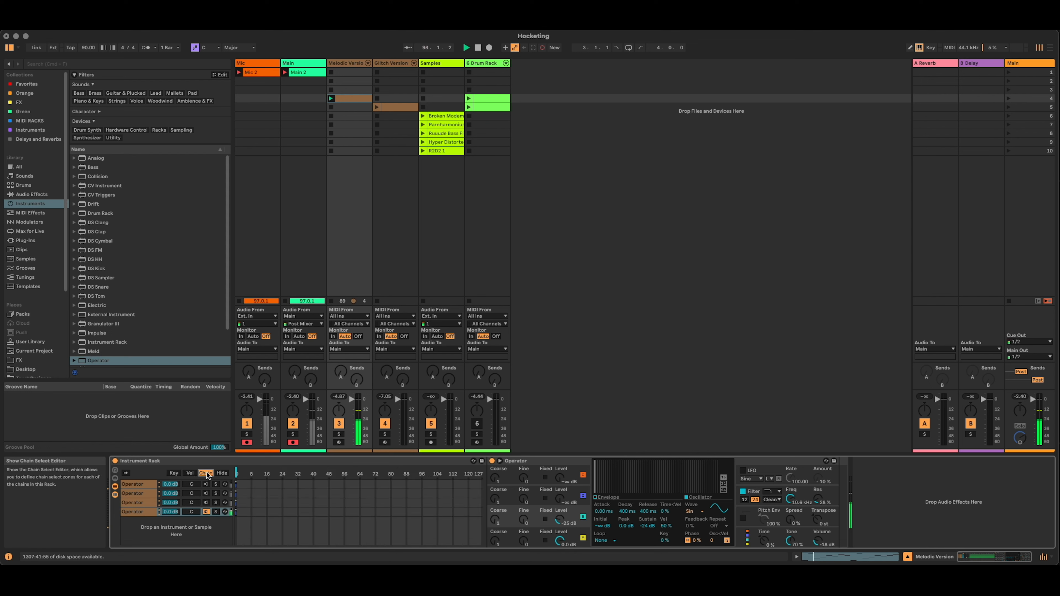
click(144, 512)
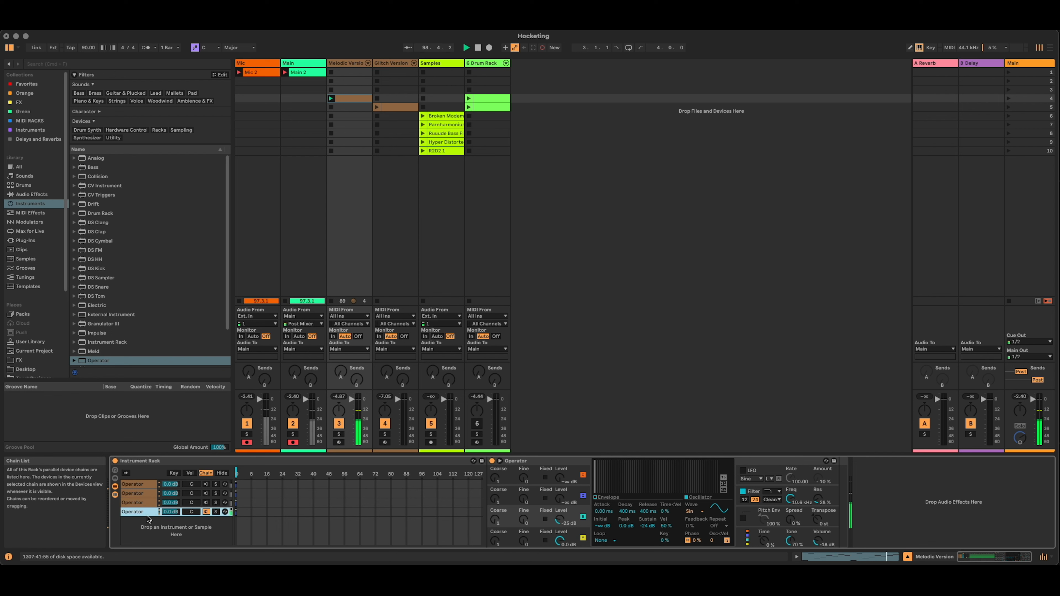
drag(237, 512, 482, 512)
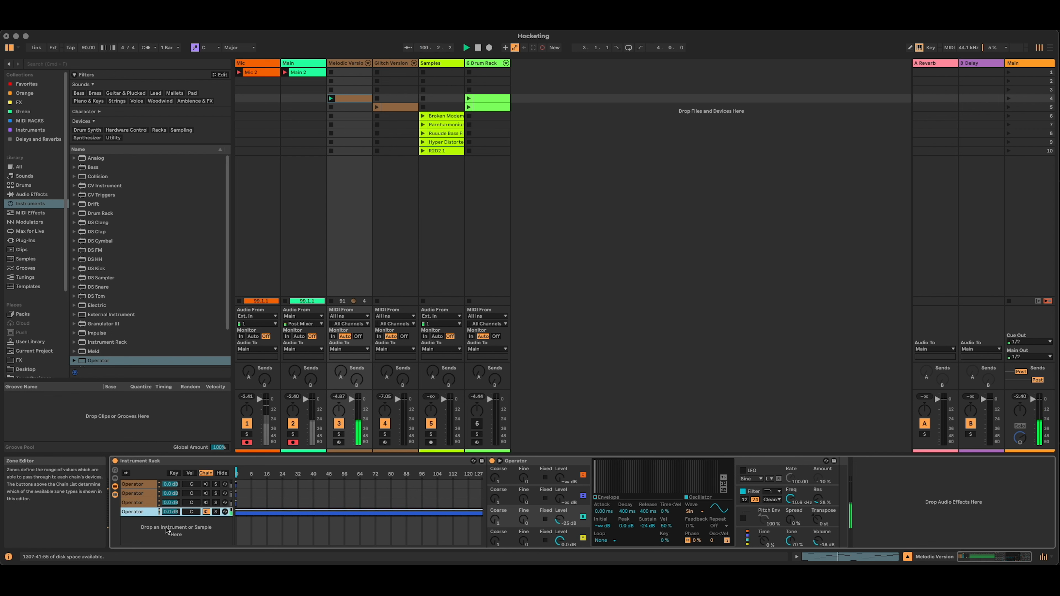
Distribute the zone ranges of all four chains equally and move the chain selector from 0 into the second chain's zone.
shift+click(145, 484)
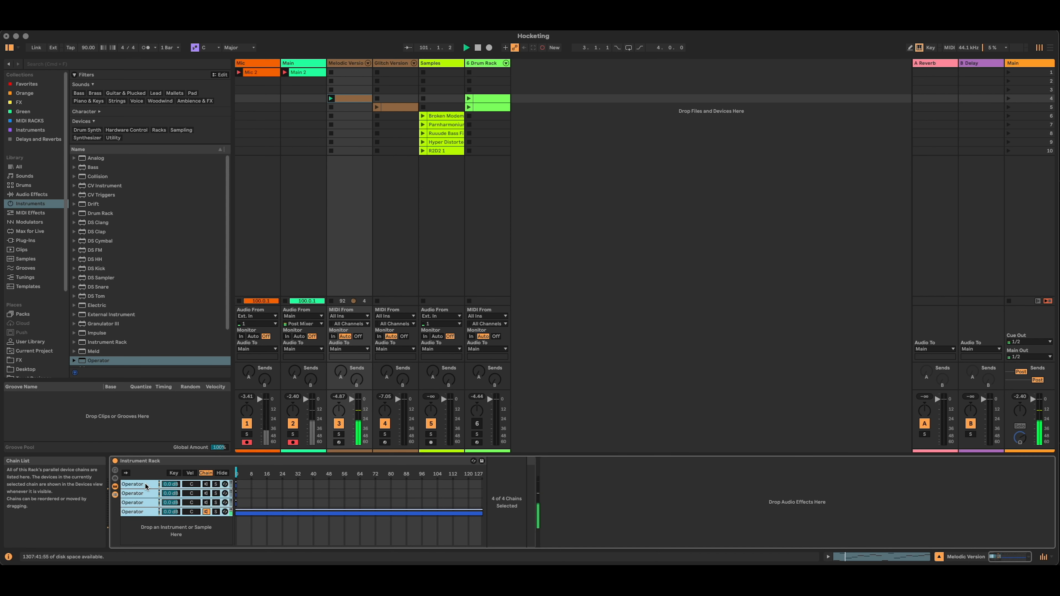
right_click(145, 483)
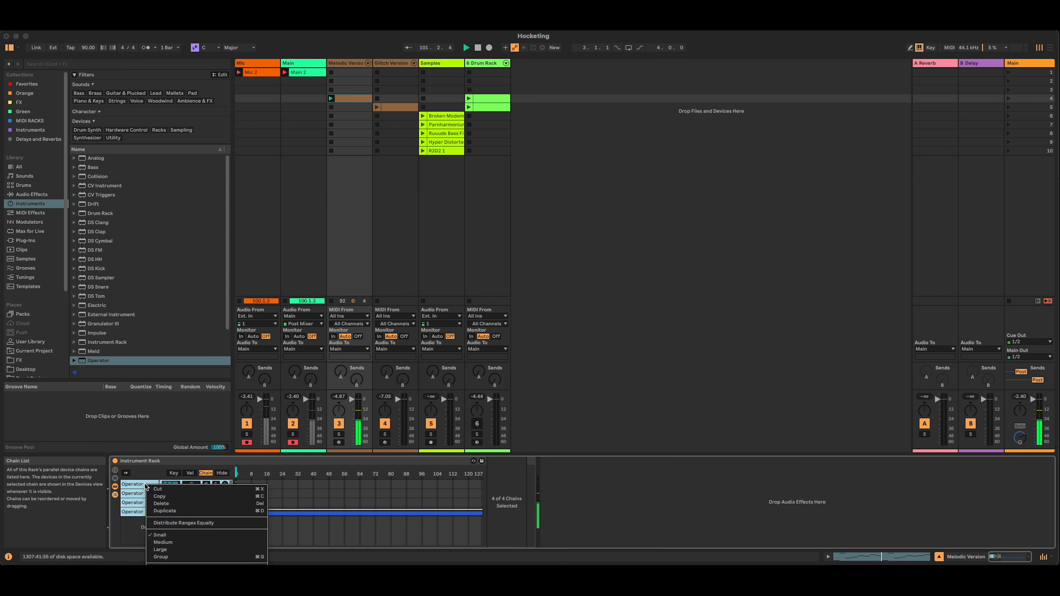
click(205, 525)
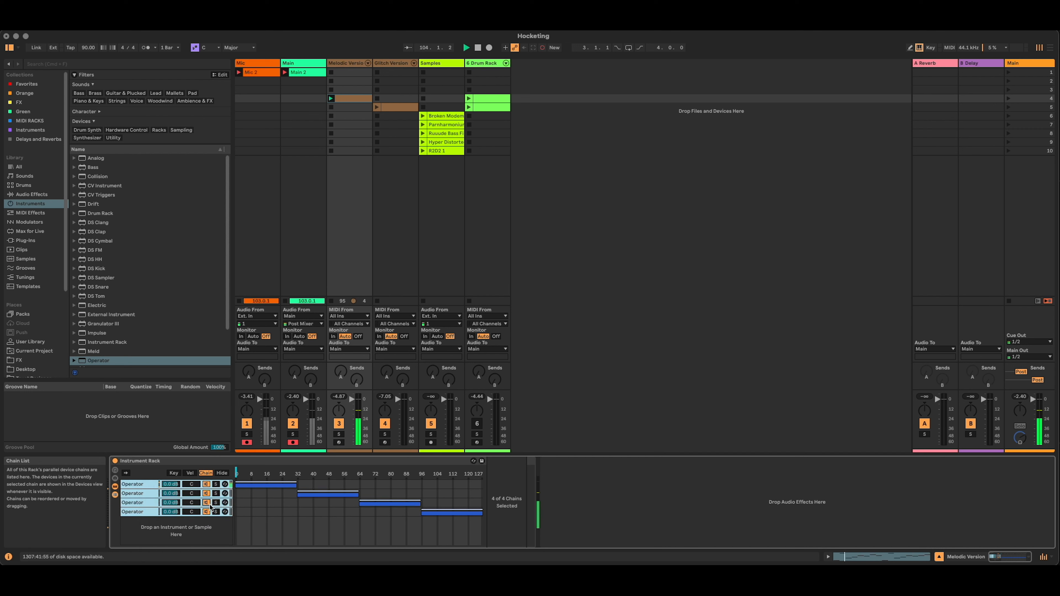
drag(236, 473, 274, 473)
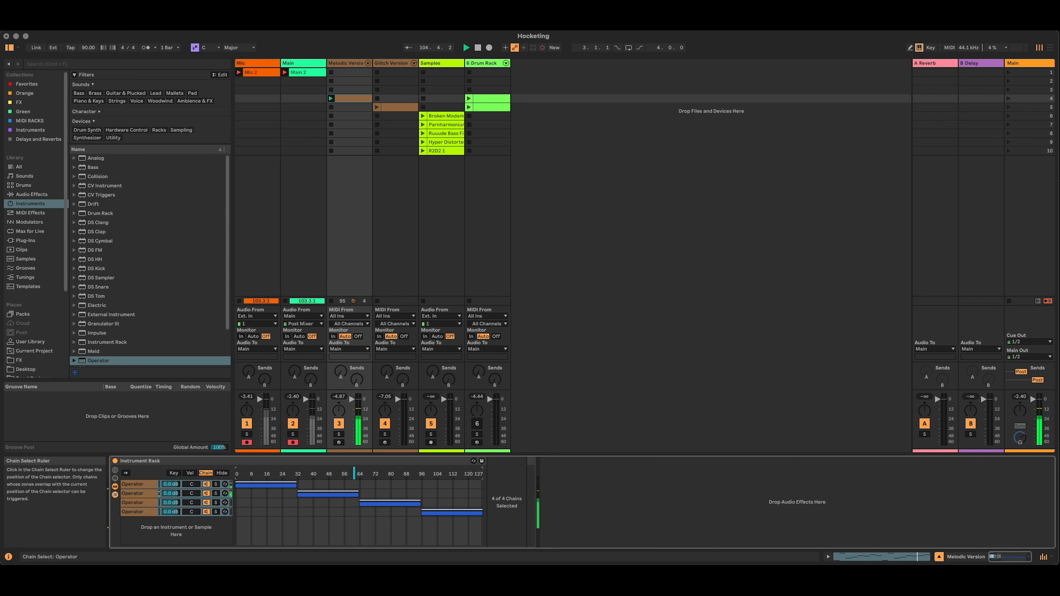
Return the chain selector to 0 and lower the second chain's volume to about -6.2 dB.
drag(355, 473, 236, 473)
drag(171, 494, 170, 500)
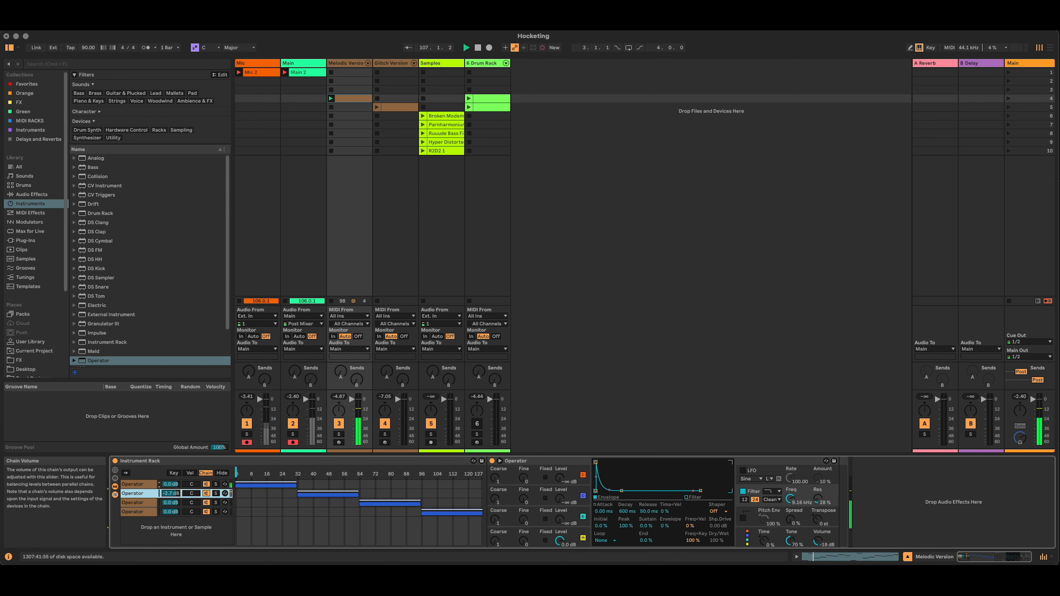
mouse_move(236, 473)
mouse_down()
mouse_move(327, 474)
mouse_move(236, 473)
mouse_up()
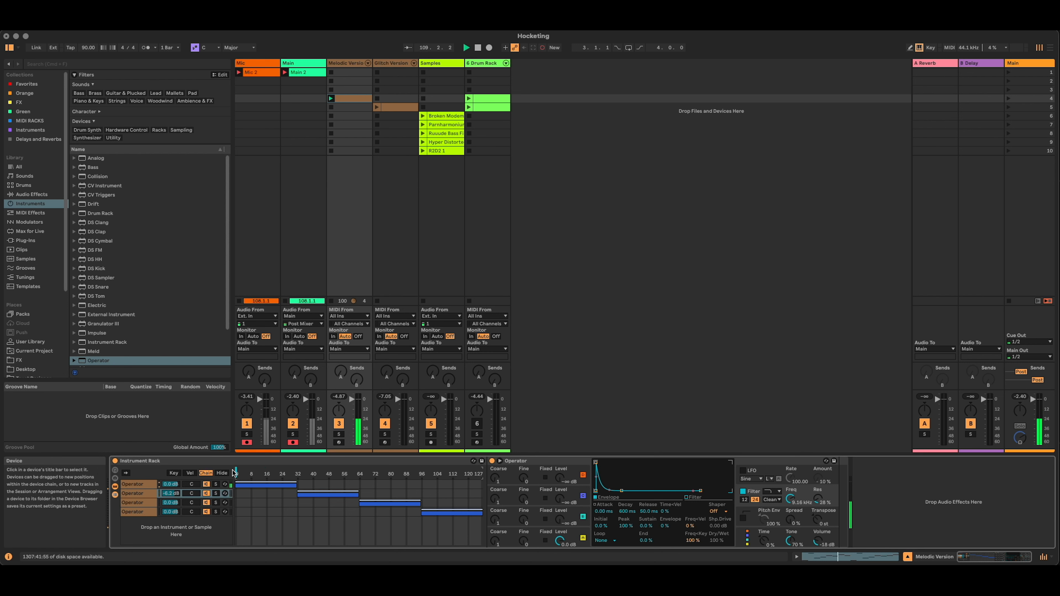
Show the rack's macro controls and map the chain selector to Macro 1.
click(127, 473)
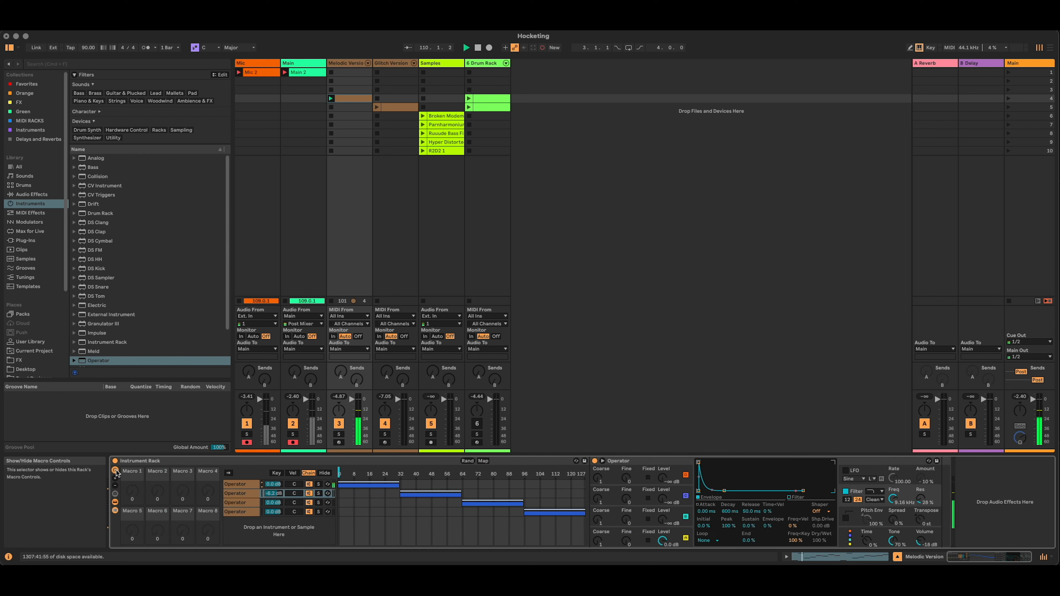
click(482, 461)
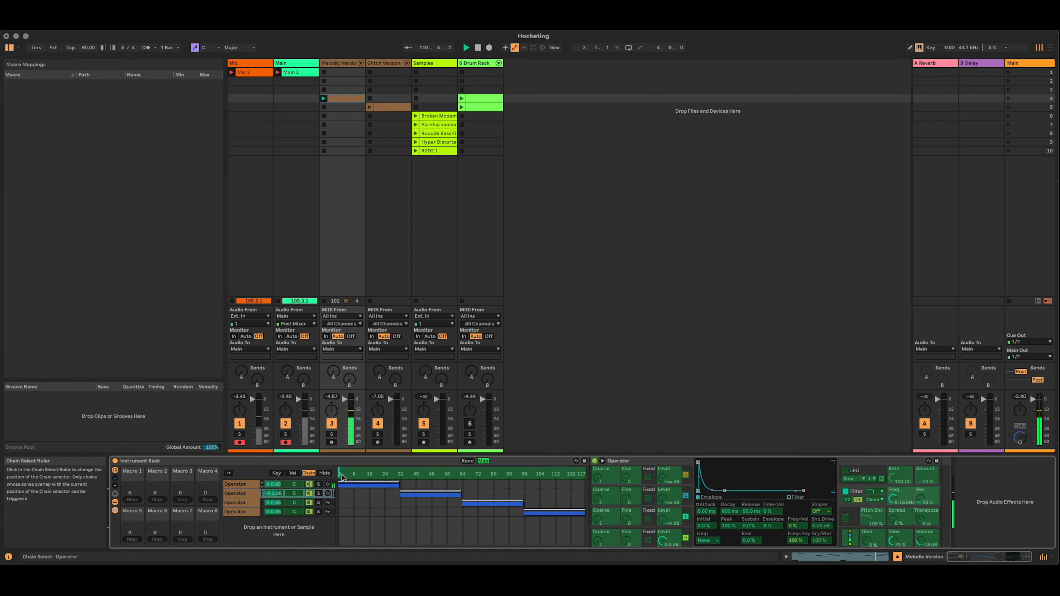
click(132, 499)
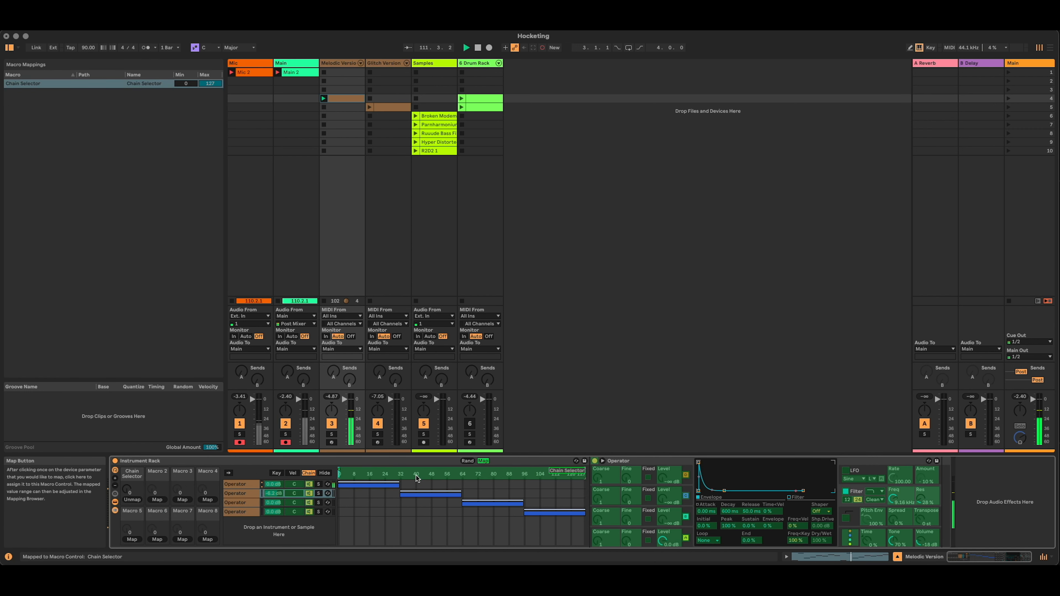
click(483, 461)
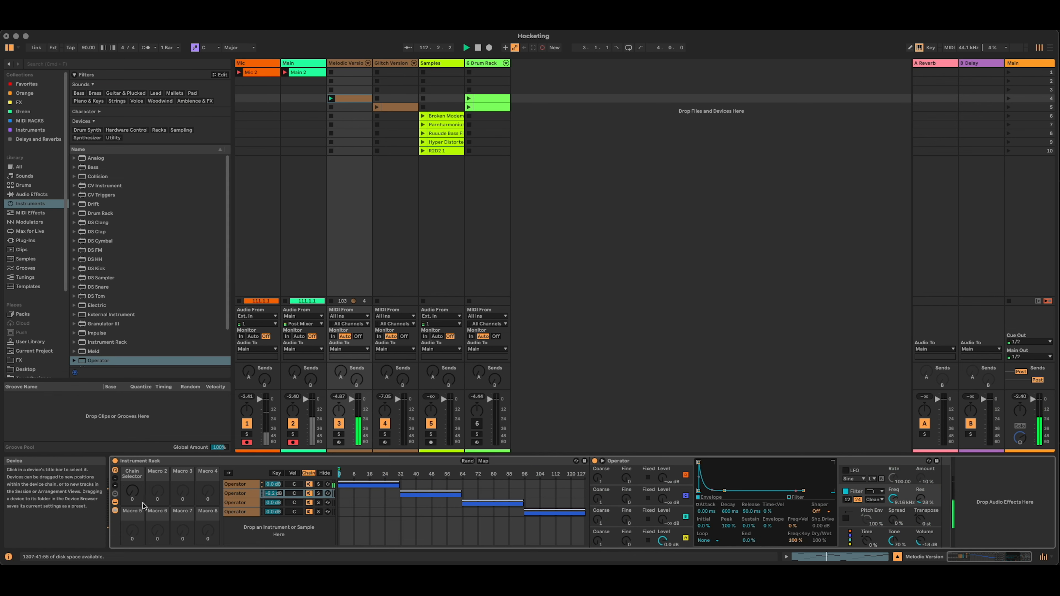
mouse_move(132, 490)
mouse_down()
mouse_move(132, 457)
mouse_move(132, 492)
mouse_up()
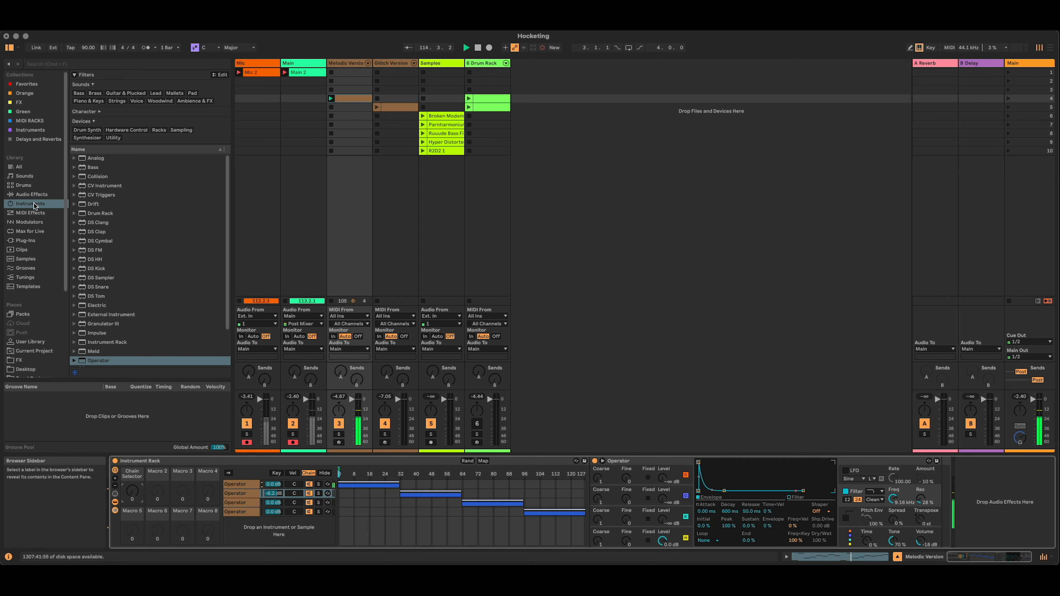
Add the Expression Control MIDI effect before the Instrument Rack and set its first source to Increment.
click(44, 211)
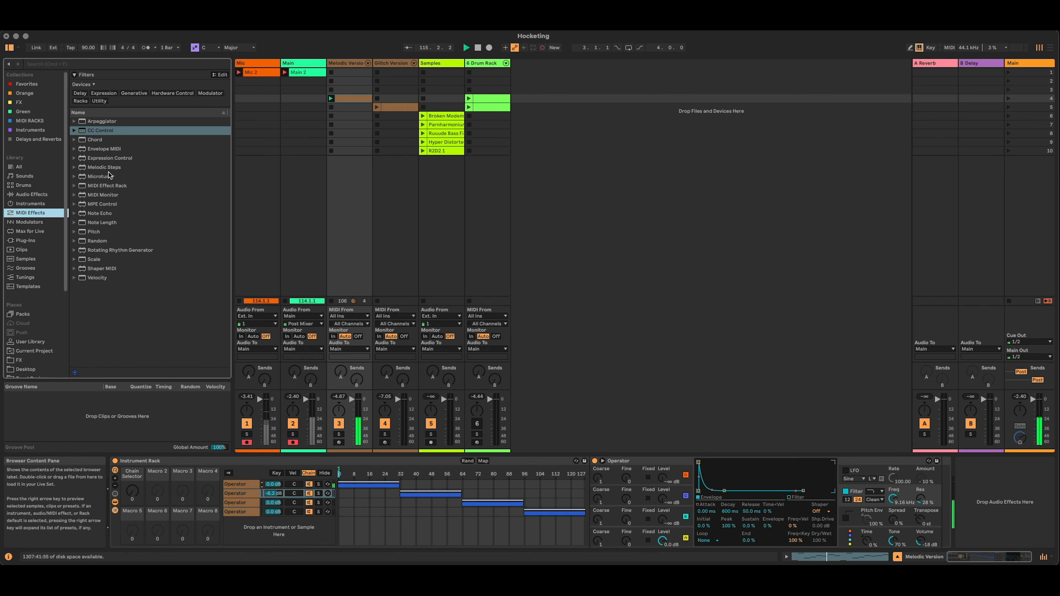
drag(109, 158, 112, 485)
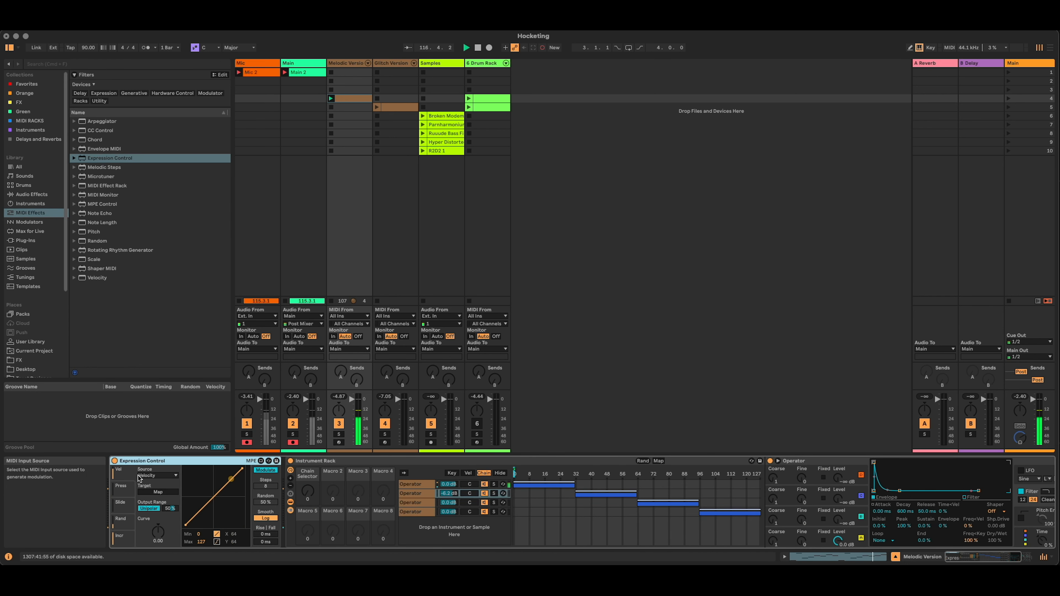
click(157, 477)
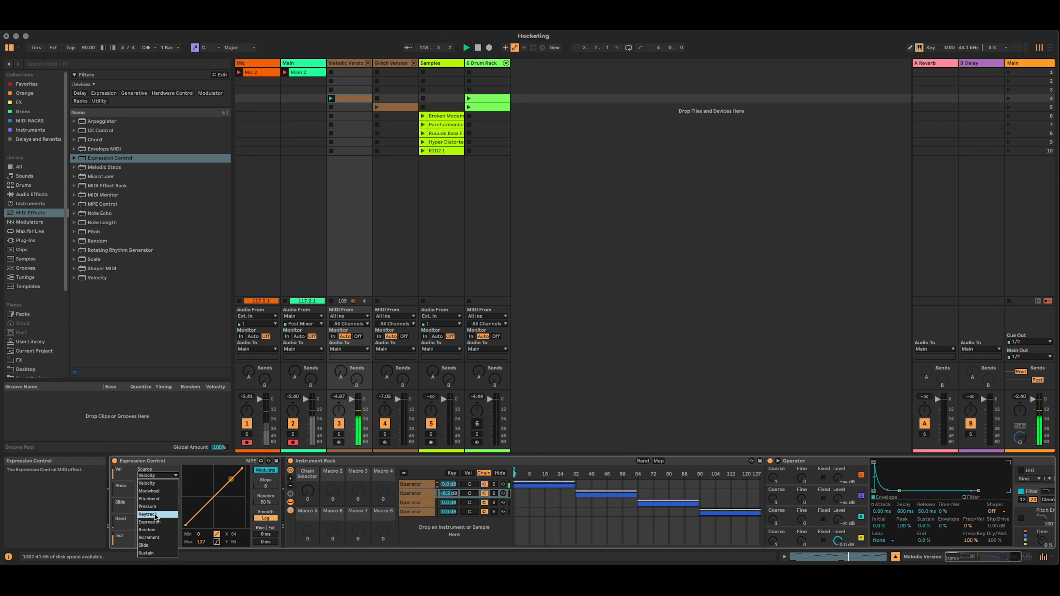
click(163, 536)
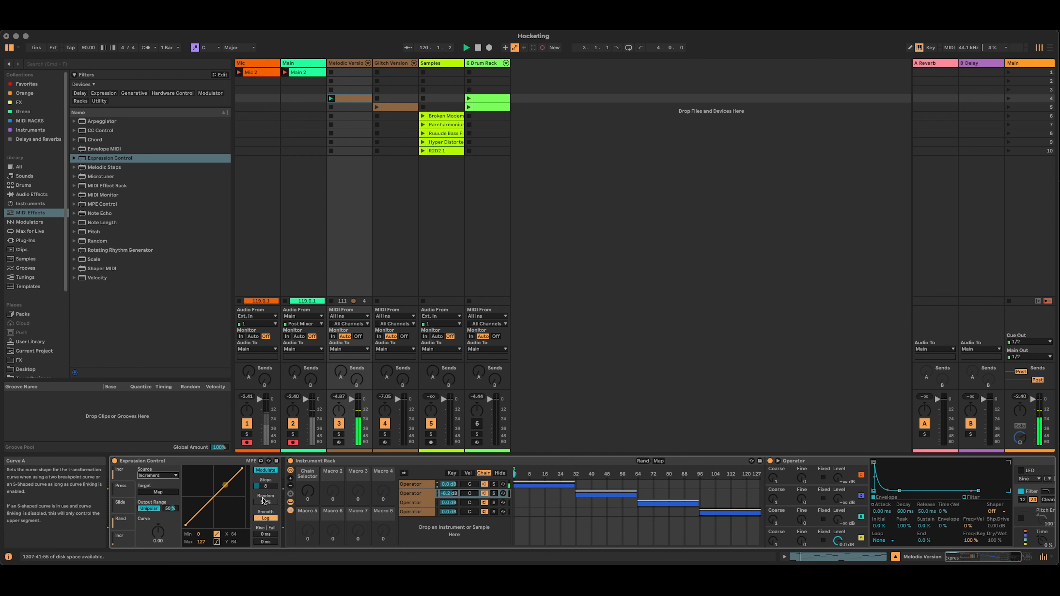
Set Expression Control's increment to 4 steps and map its target to the Chain Selector macro.
click(268, 486)
drag(268, 486, 268, 489)
click(162, 493)
click(308, 491)
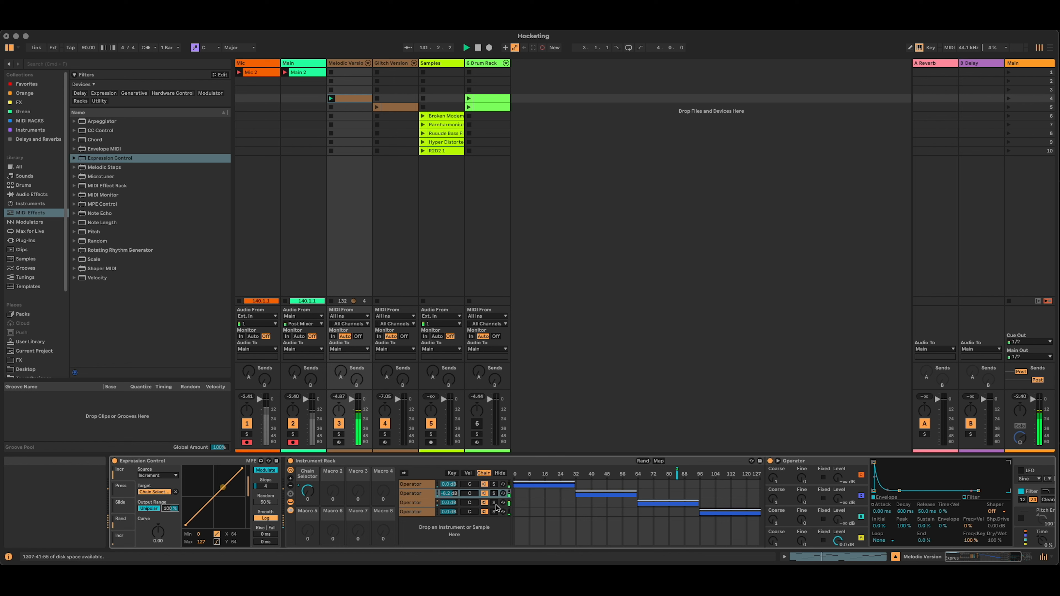
Examine the note pattern of the Melodic Version clip and return to the track's devices.
double_click(354, 99)
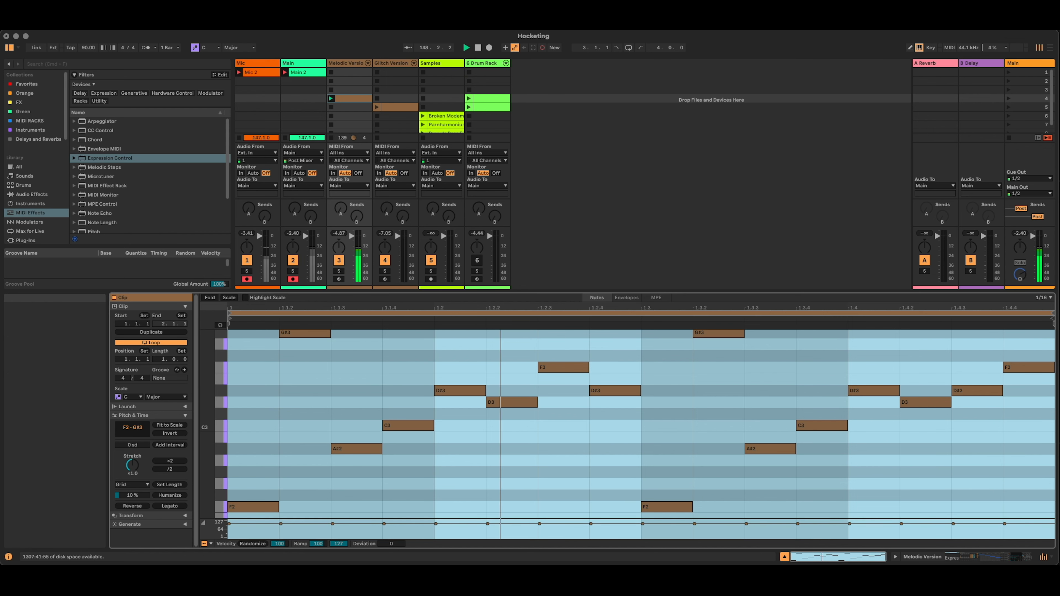
key(shift+Tab)
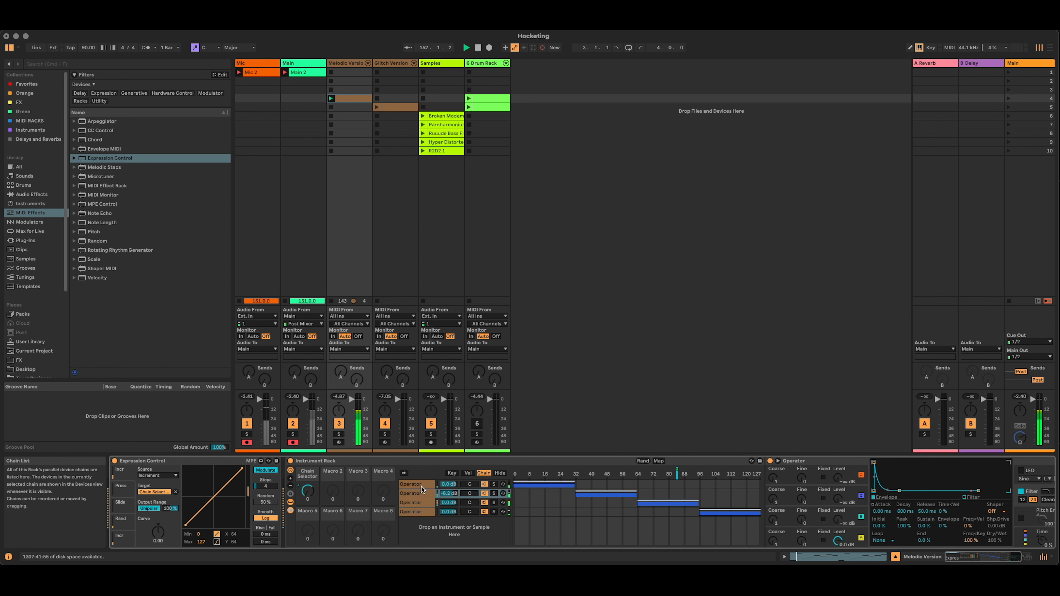
Duplicate the fourth chain and isolate the copy, deactivating the other chains and extending its zone across the full 0 to 127 range.
click(420, 513)
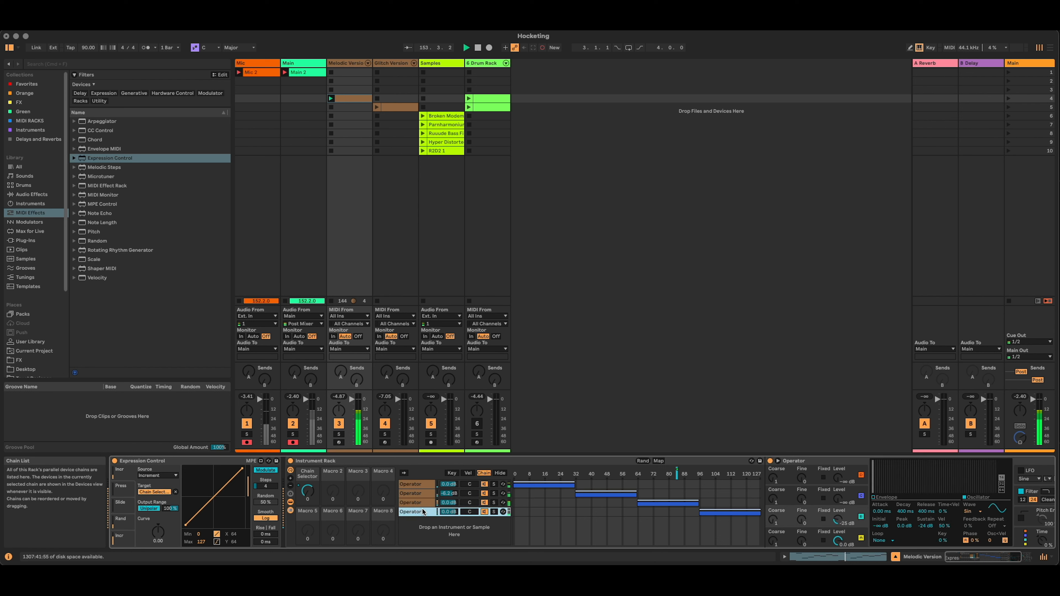
key(super+d)
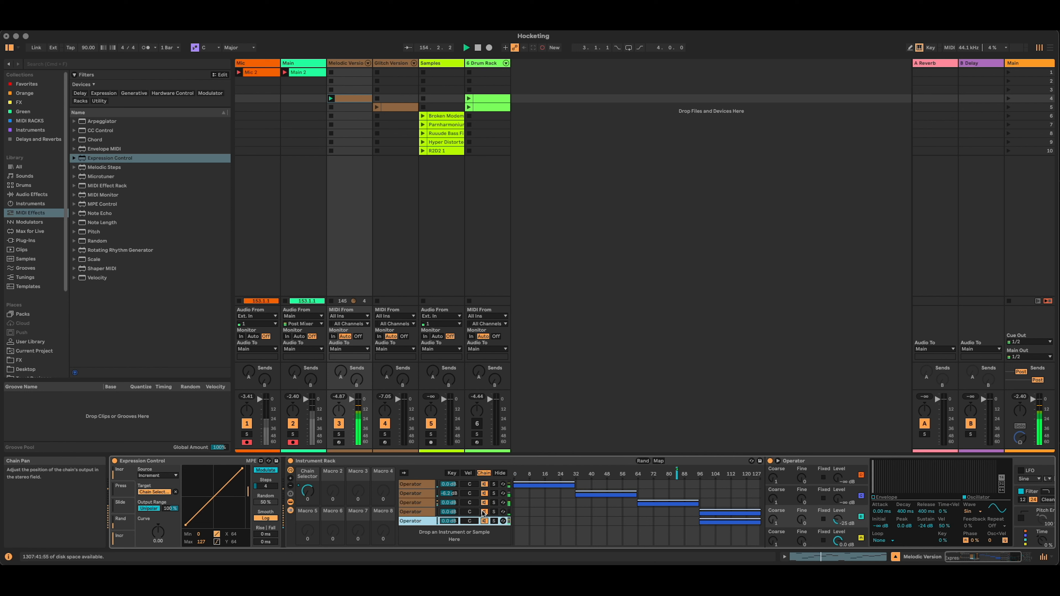
click(484, 485)
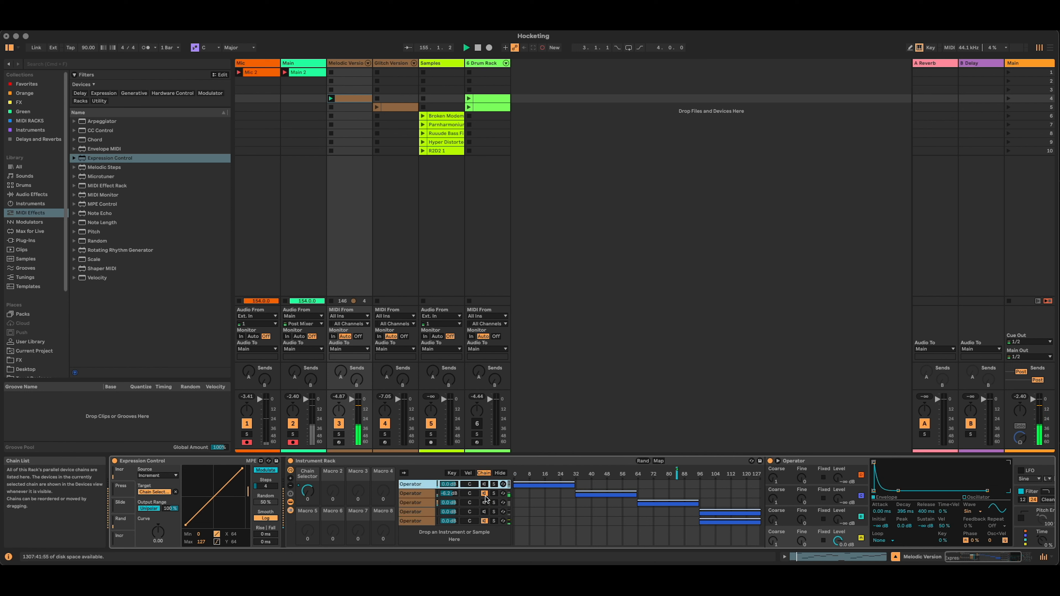
drag(699, 522, 514, 522)
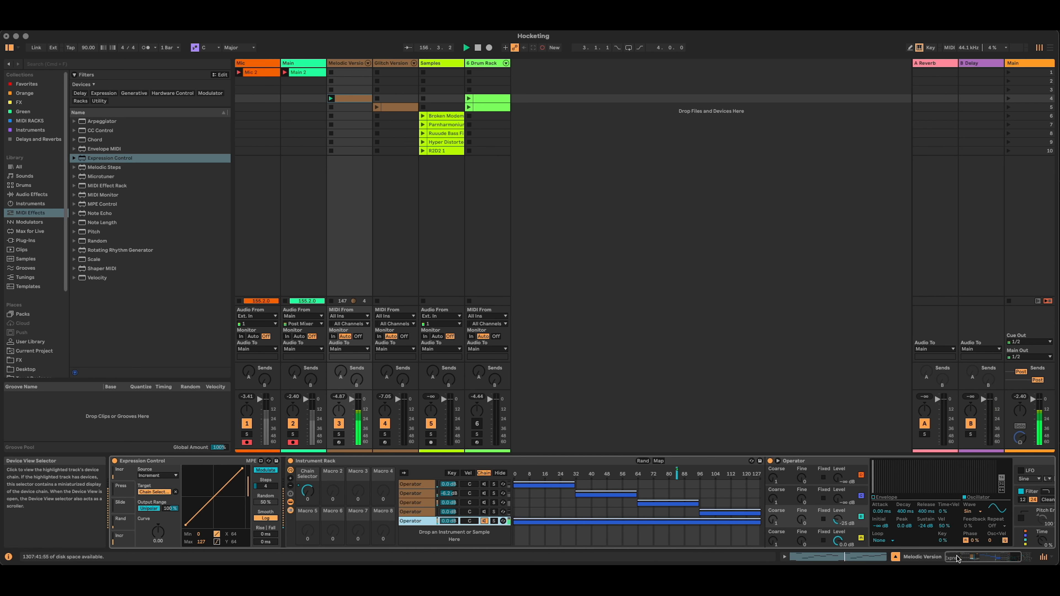
Give the fifth chain's Operator a Triangle wave with about 10.4 ms attack, 631 ms decay and 1.37 s release.
drag(957, 559, 967, 558)
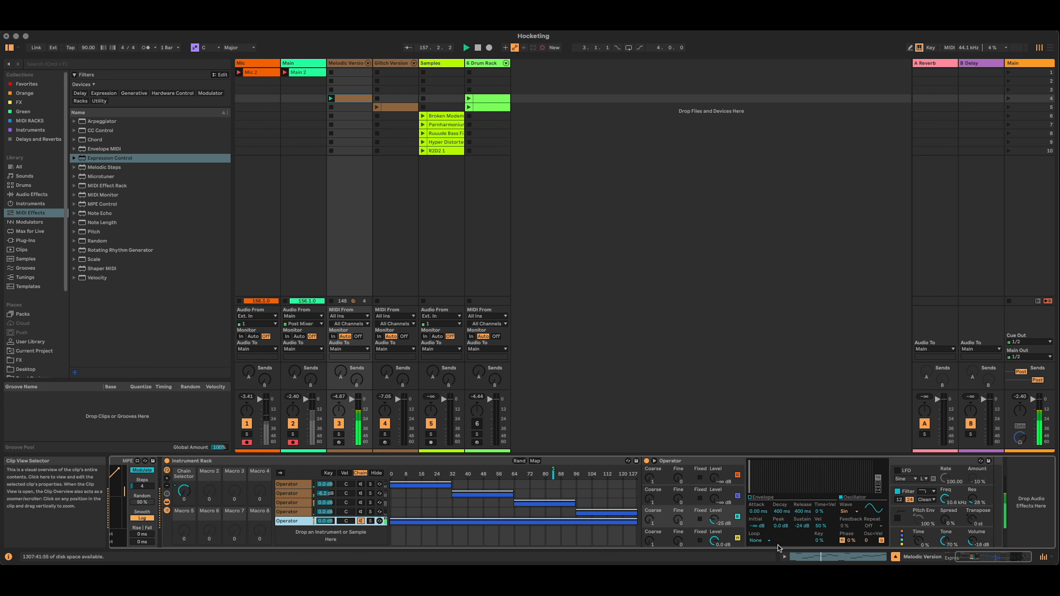
click(738, 535)
click(759, 493)
drag(759, 491, 767, 462)
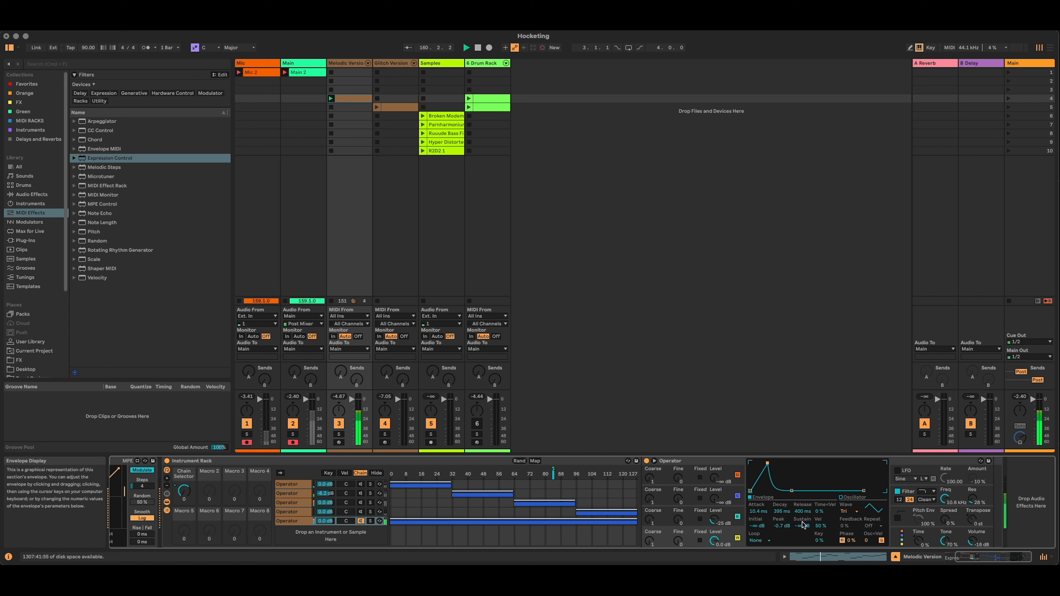
mouse_move(802, 513)
mouse_down()
mouse_move(803, 503)
mouse_move(782, 509)
mouse_move(807, 520)
mouse_up()
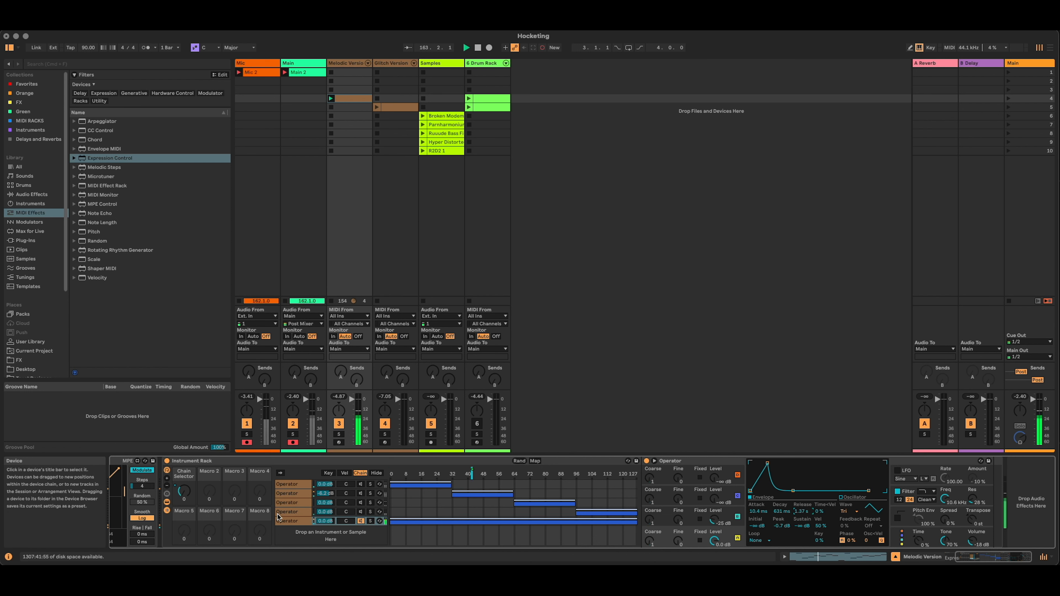
Distribute the chain select zones of all five chains equally.
shift+click(290, 484)
right_click(291, 484)
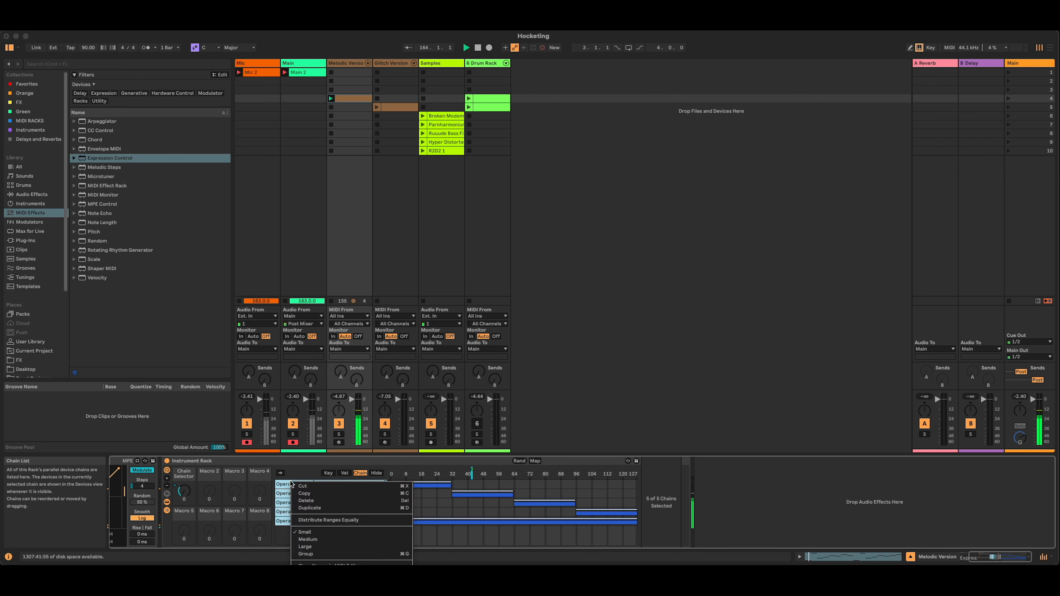
click(328, 520)
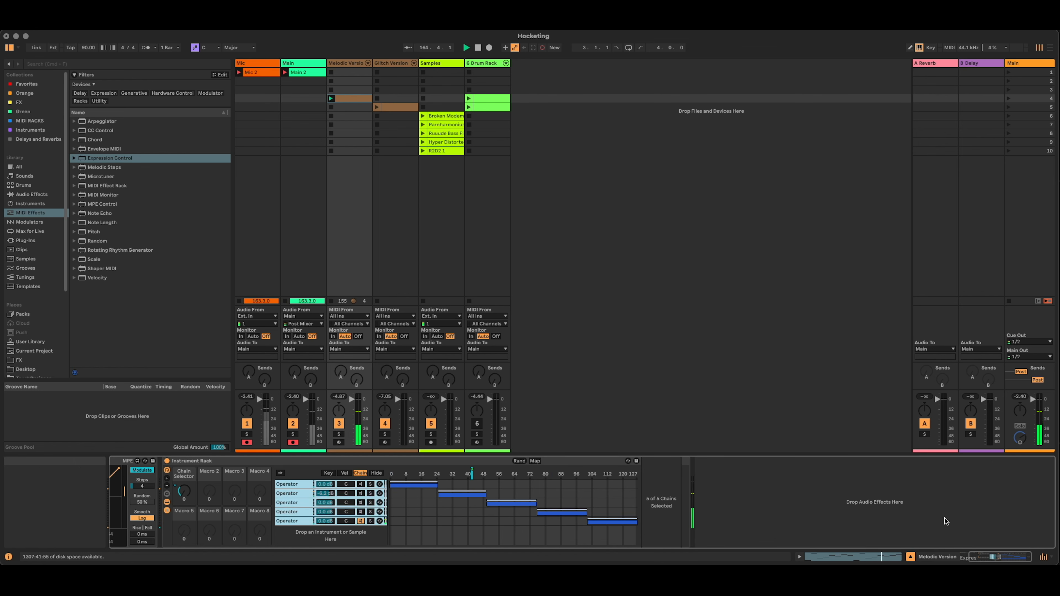
Set Expression Control's increment to 5 steps.
drag(985, 557, 973, 556)
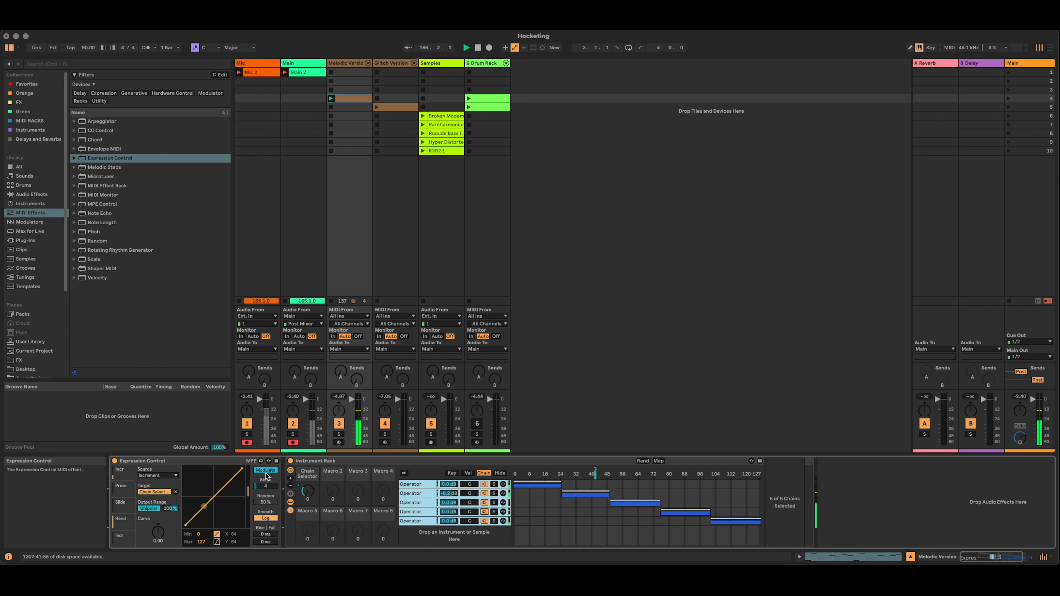
click(276, 486)
key(Up)
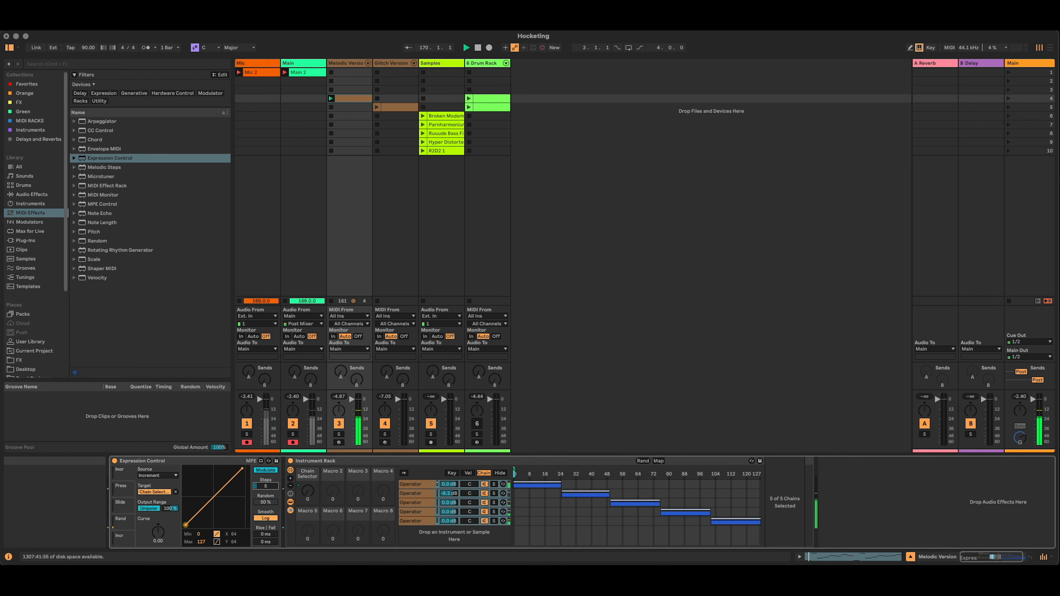
Compare the Melodic Version clip's note pattern with how the chain selector cycles through the rack's five chains.
click(351, 98)
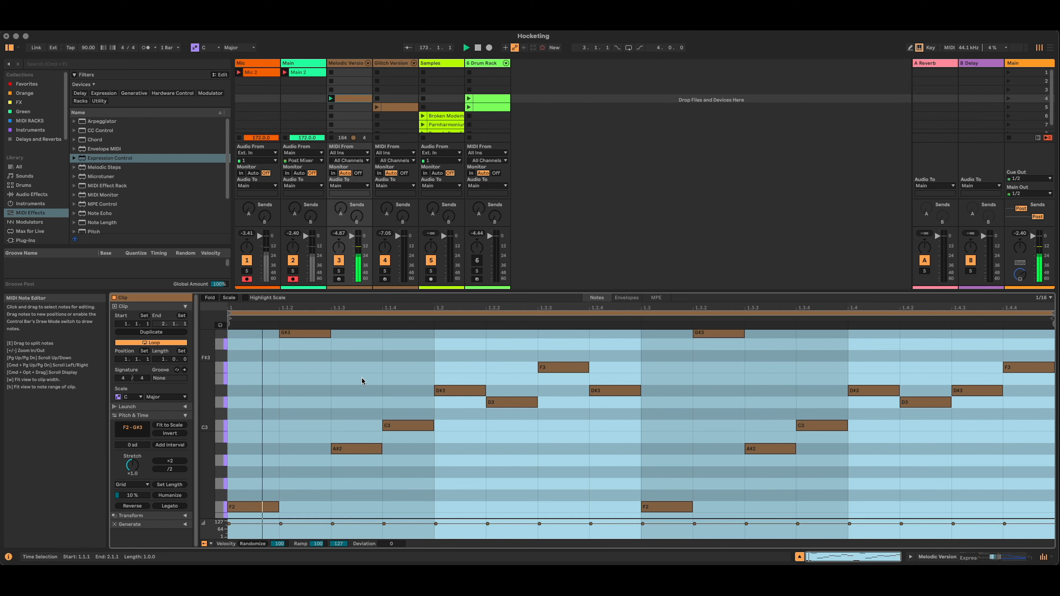
click(1000, 558)
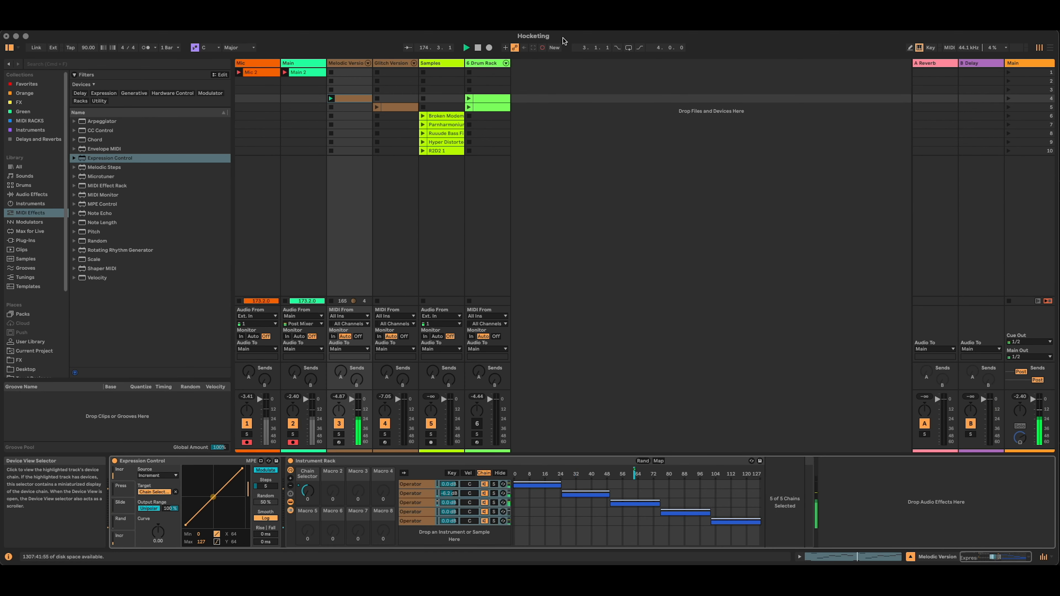
double_click(349, 99)
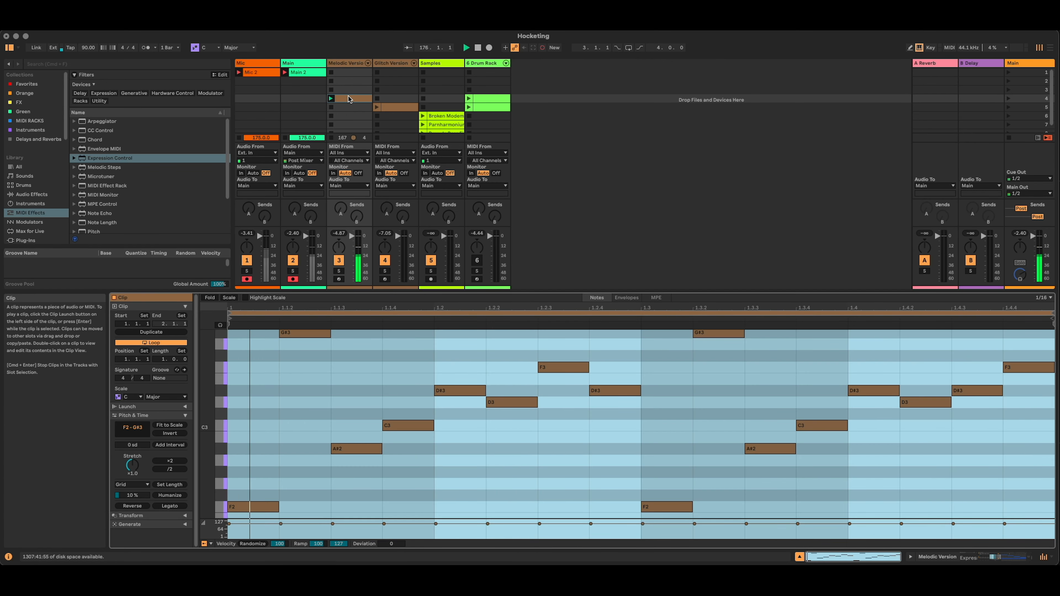
click(1003, 558)
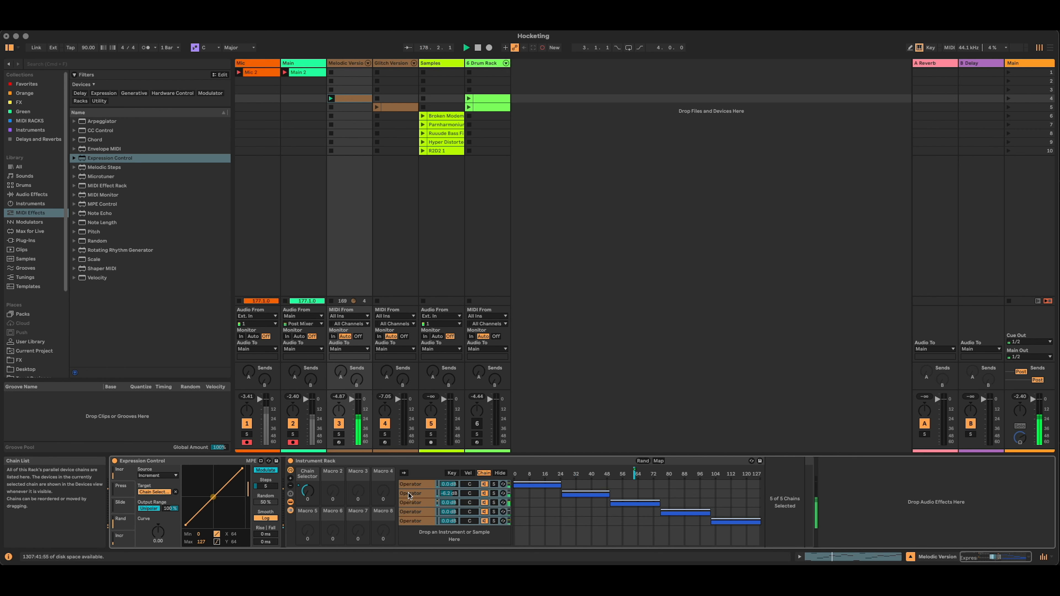
Add an Echo audio effect after Operator in the fifth chain and set its Dry/Wet to about 57%.
click(419, 518)
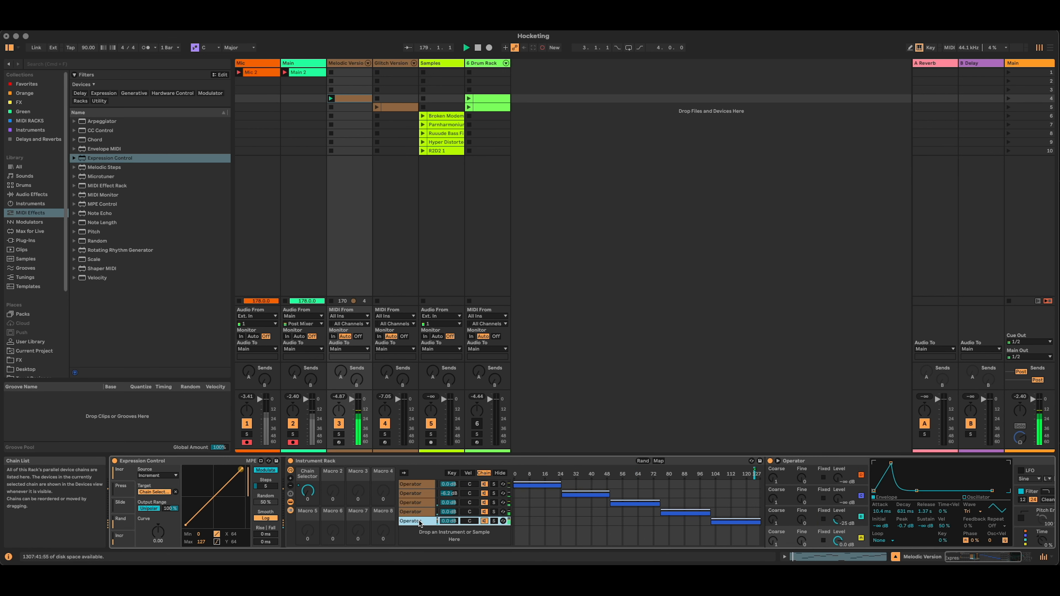
drag(975, 557, 992, 556)
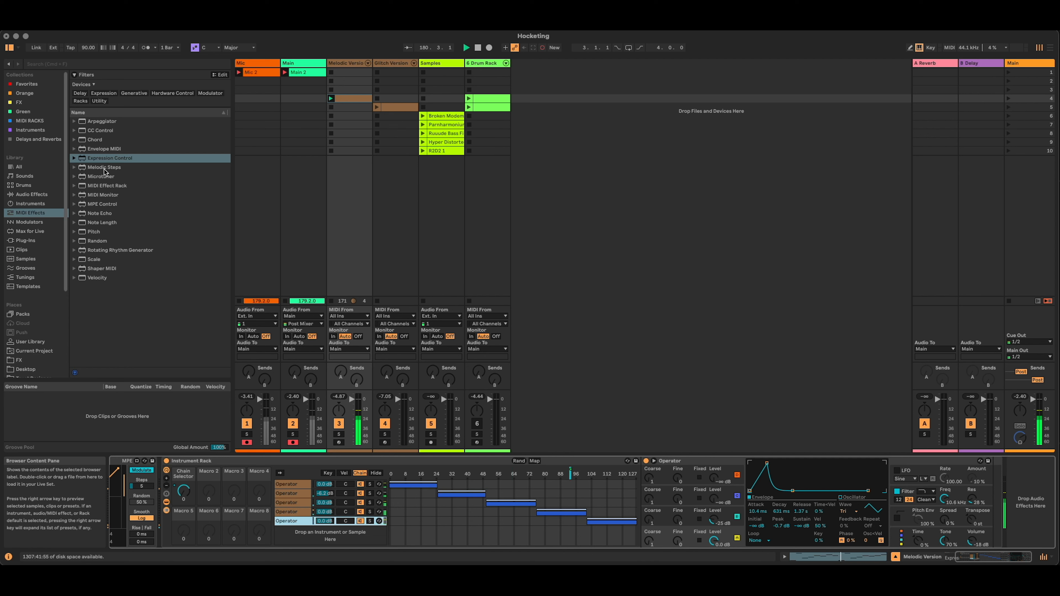
click(32, 194)
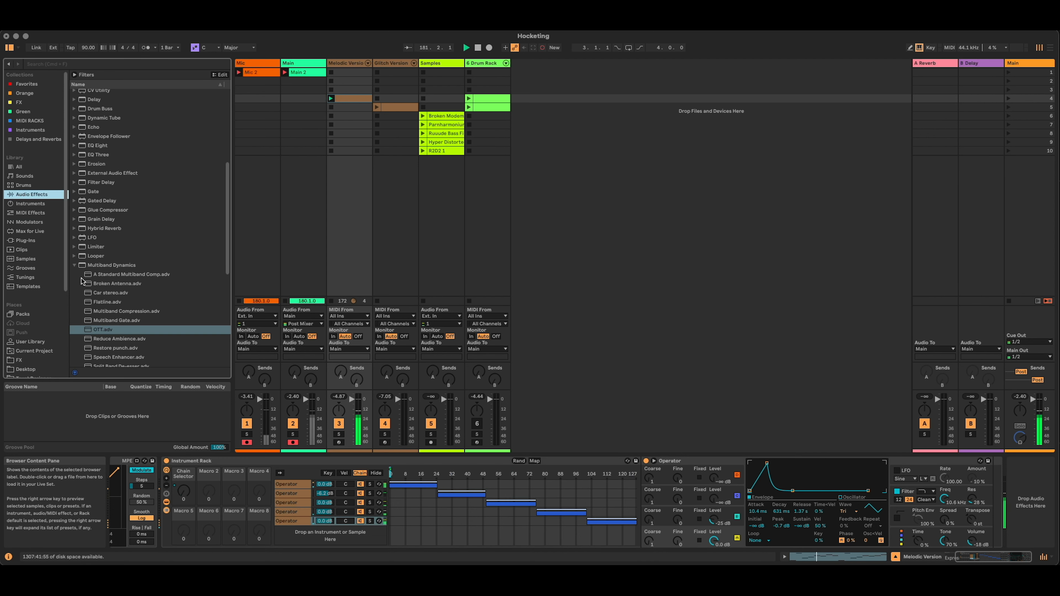
click(80, 265)
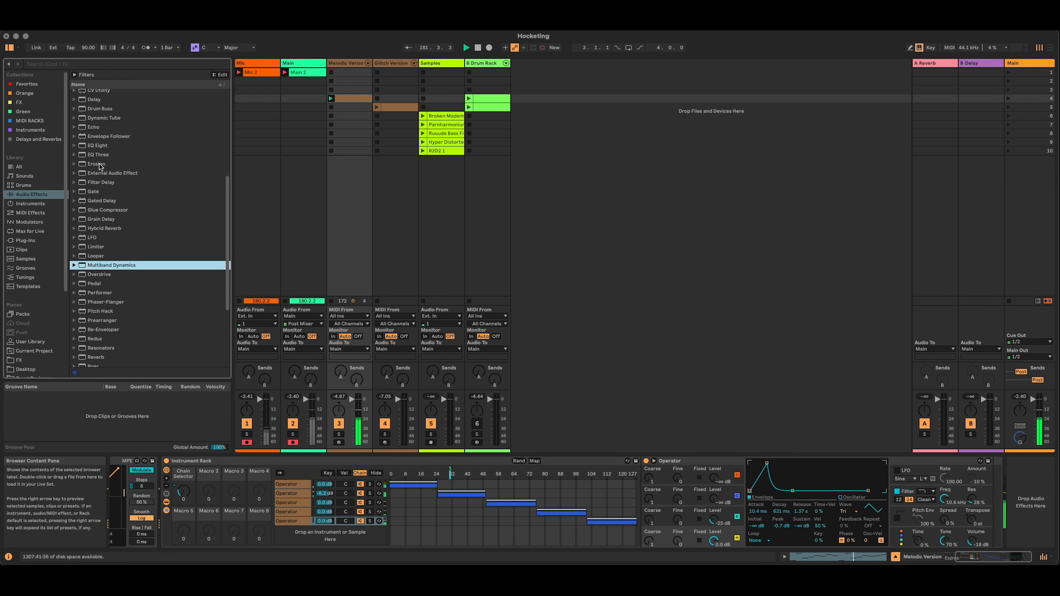
click(96, 127)
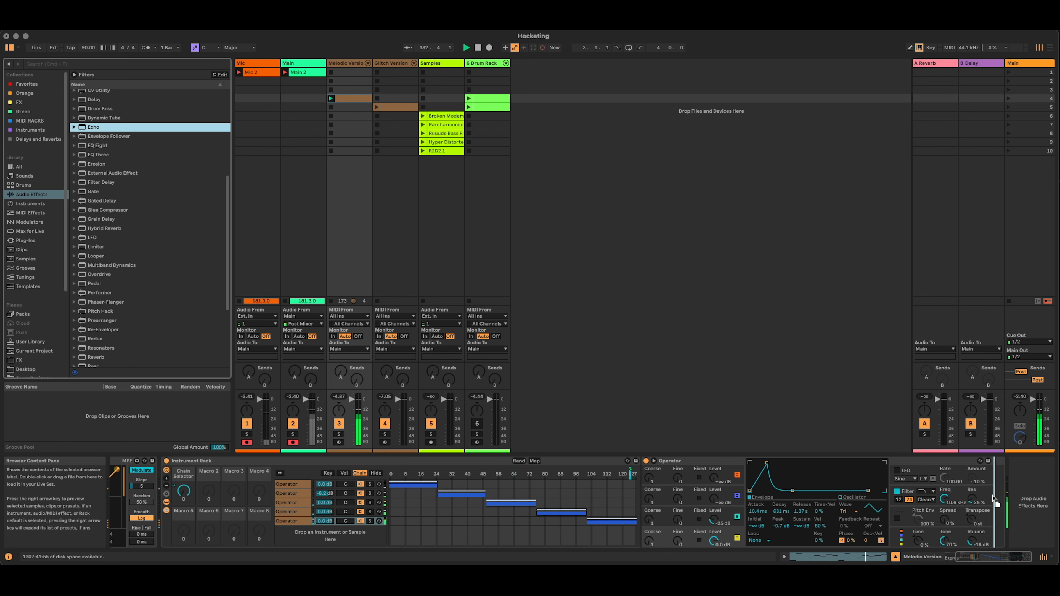
key(Return)
drag(1039, 536, 1039, 552)
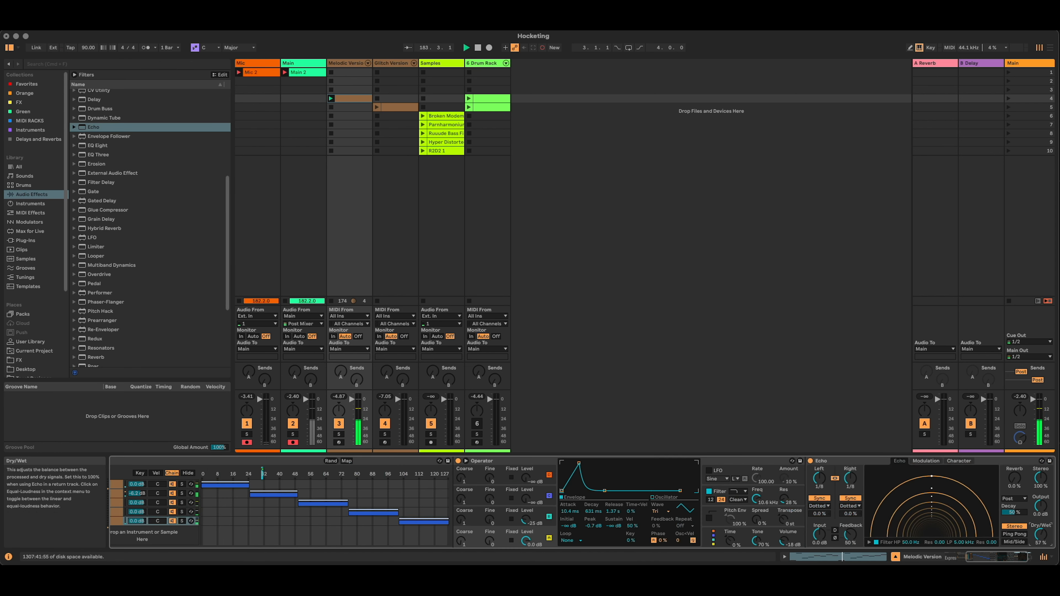
Set the fifth chain's Echo to a right delay offset of 3.6% and a Dry/Wet of about 39%.
drag(854, 513, 855, 510)
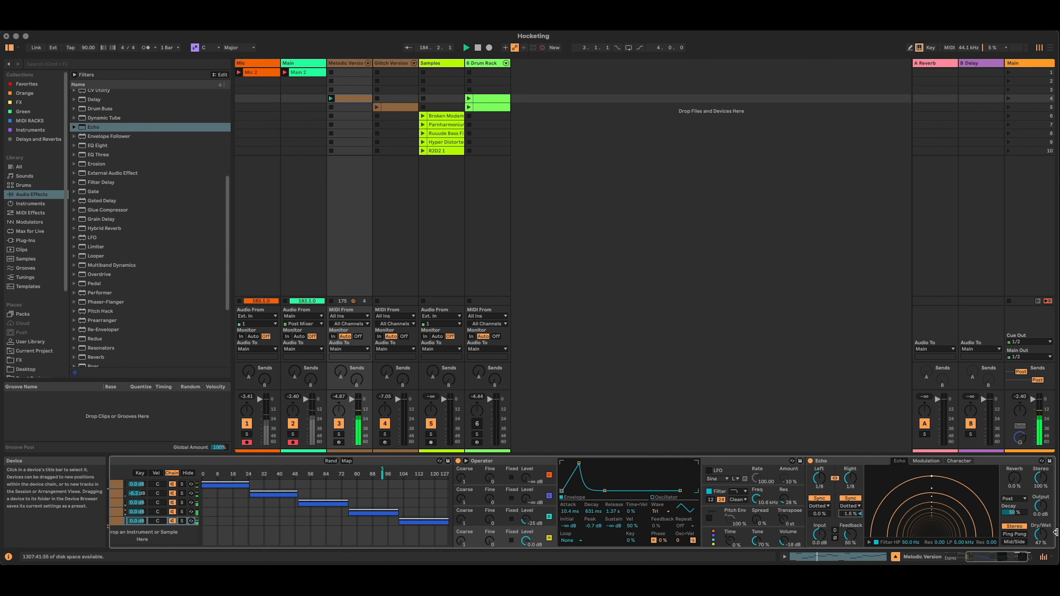
drag(1038, 538, 1038, 544)
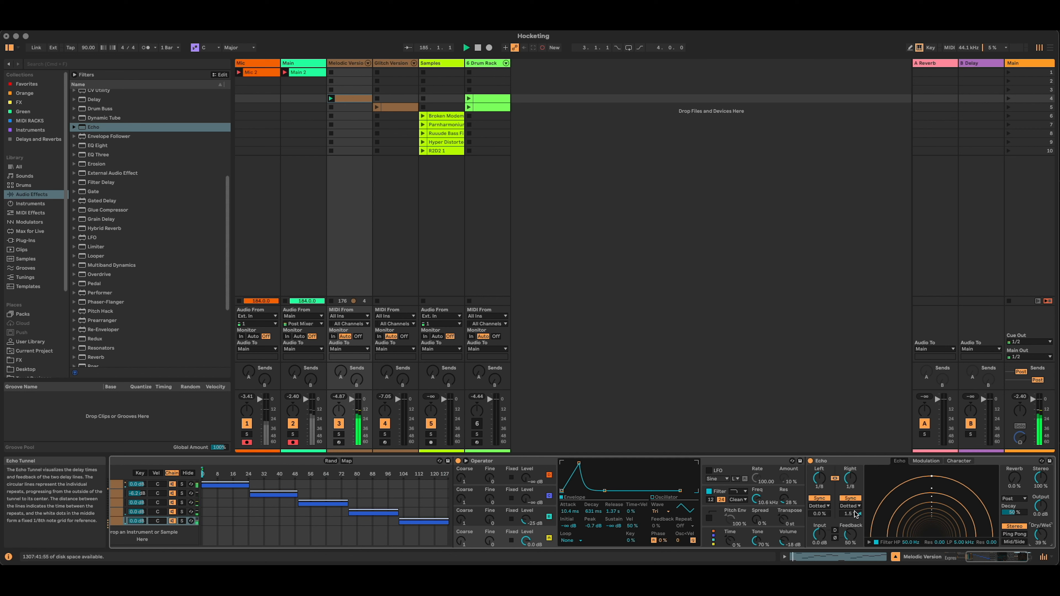
drag(854, 516, 855, 514)
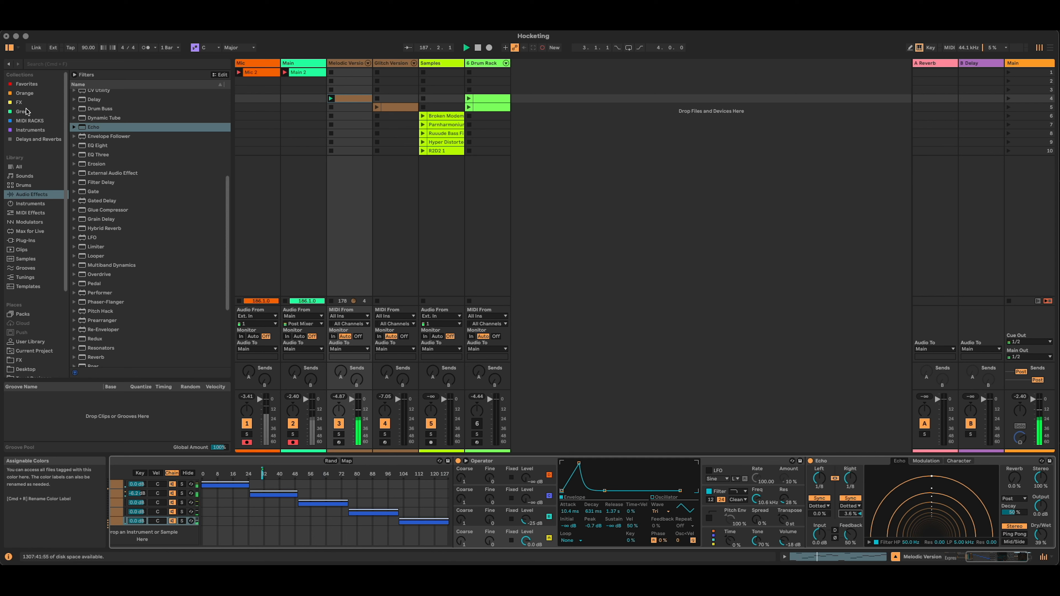
Add the EC Random preset before Operator in the fifth chain and map its first modulation to Echo's left delay division.
click(20, 103)
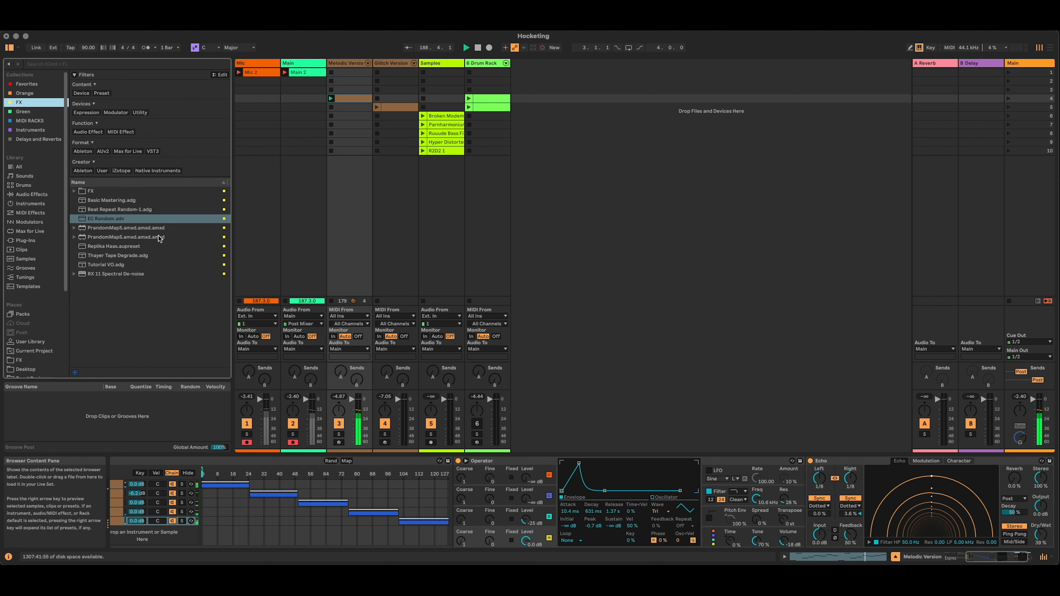
drag(109, 220, 457, 496)
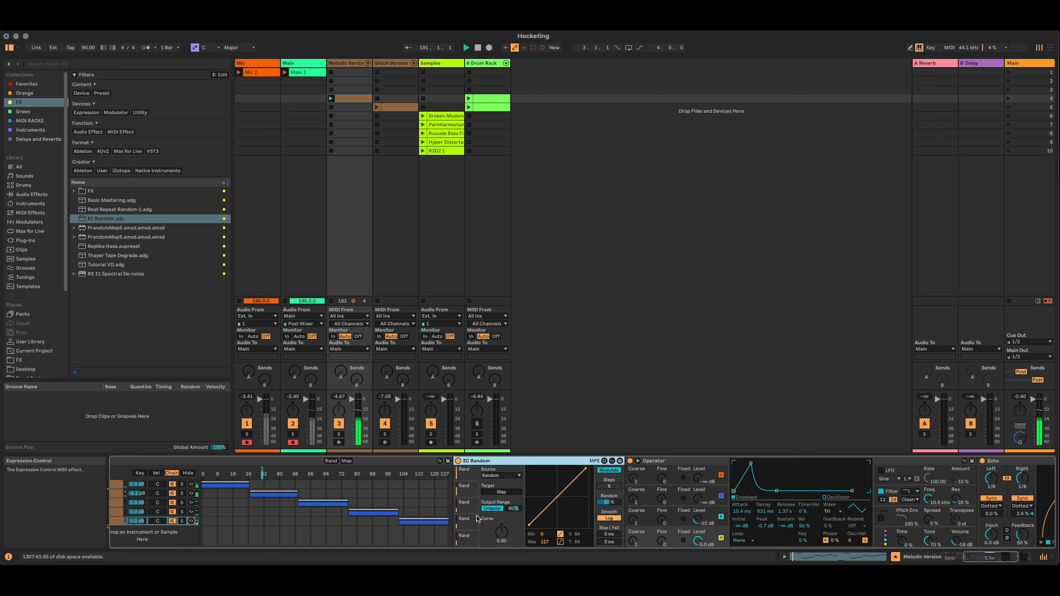
click(990, 559)
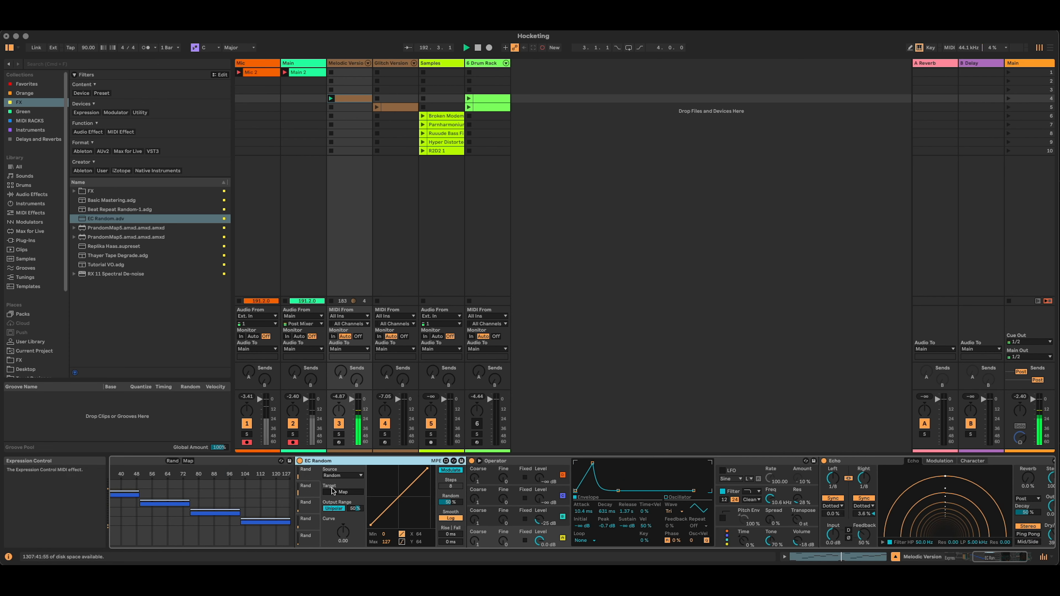
click(333, 491)
click(834, 478)
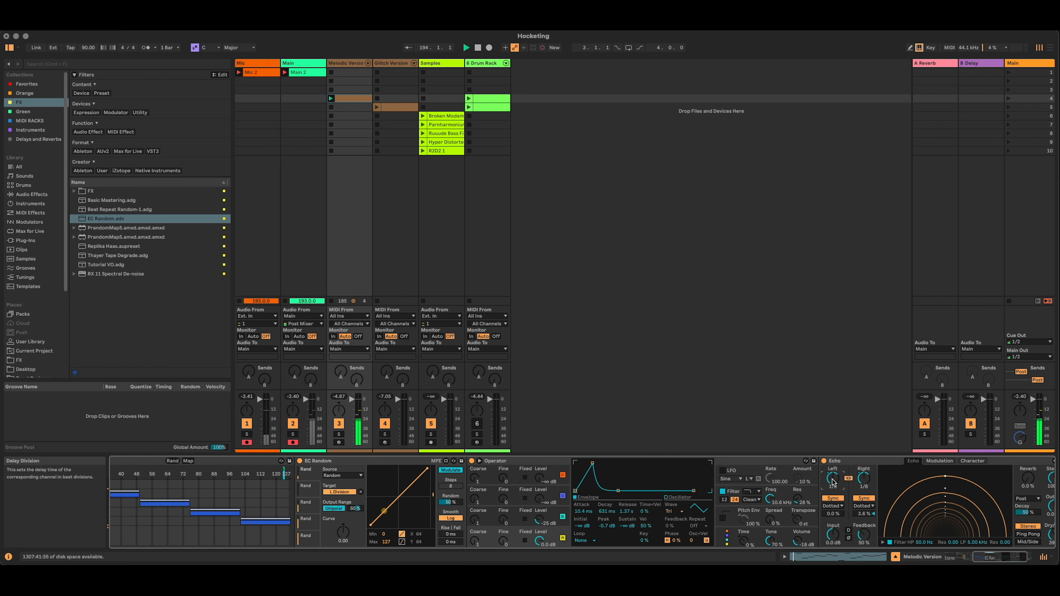
Check Echo's Character settings, then make EC Random's left delay division modulation bipolar.
click(973, 460)
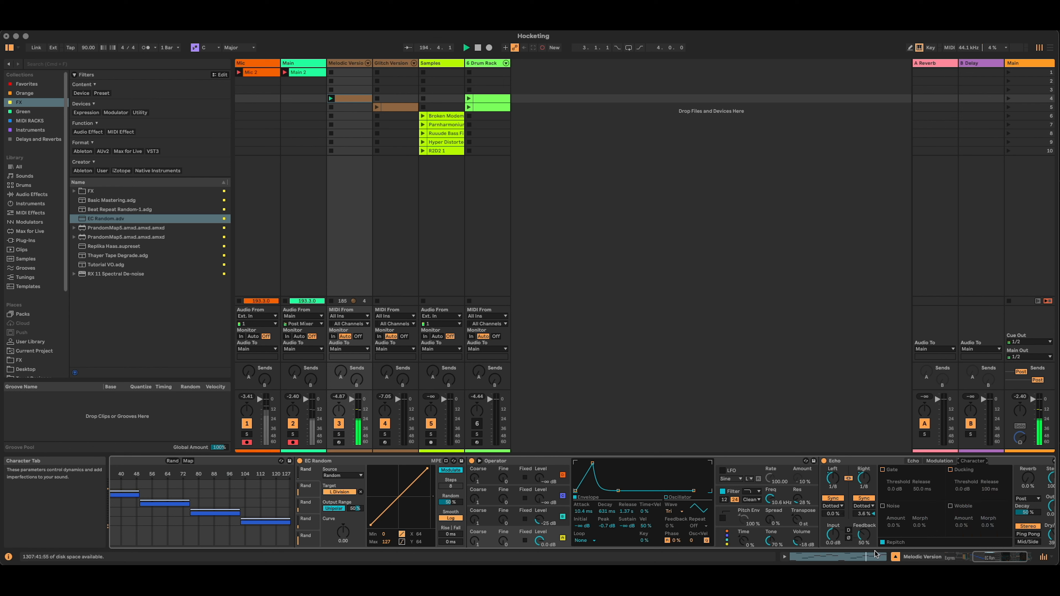
click(912, 461)
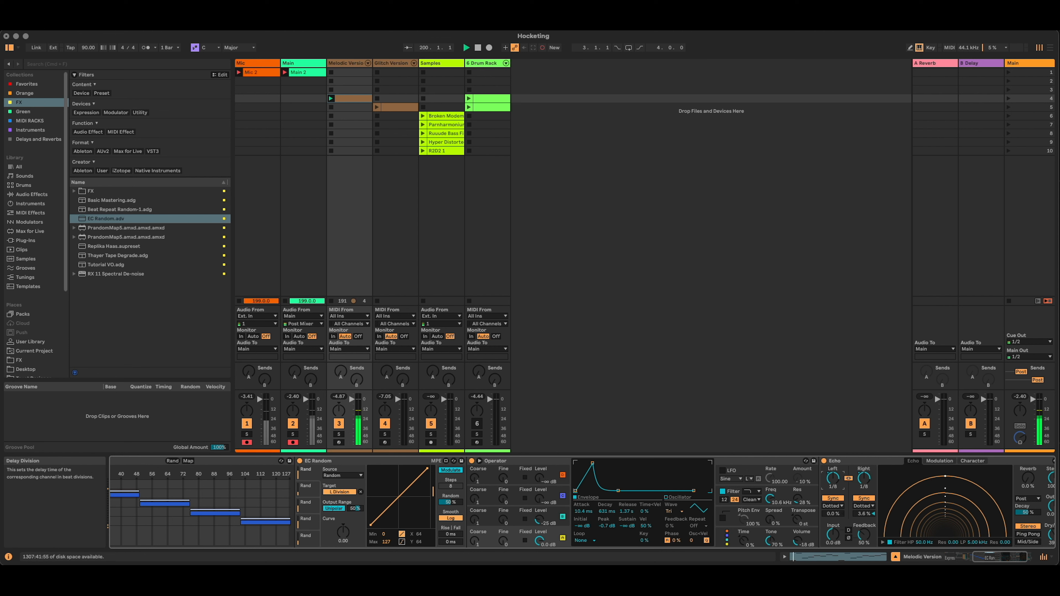
click(343, 508)
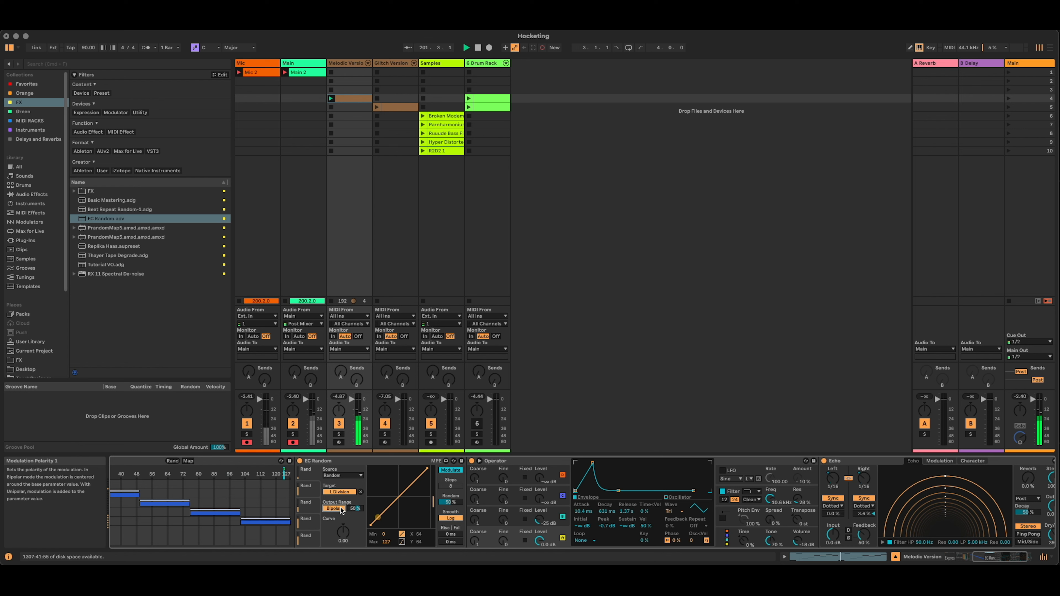
drag(836, 483, 836, 476)
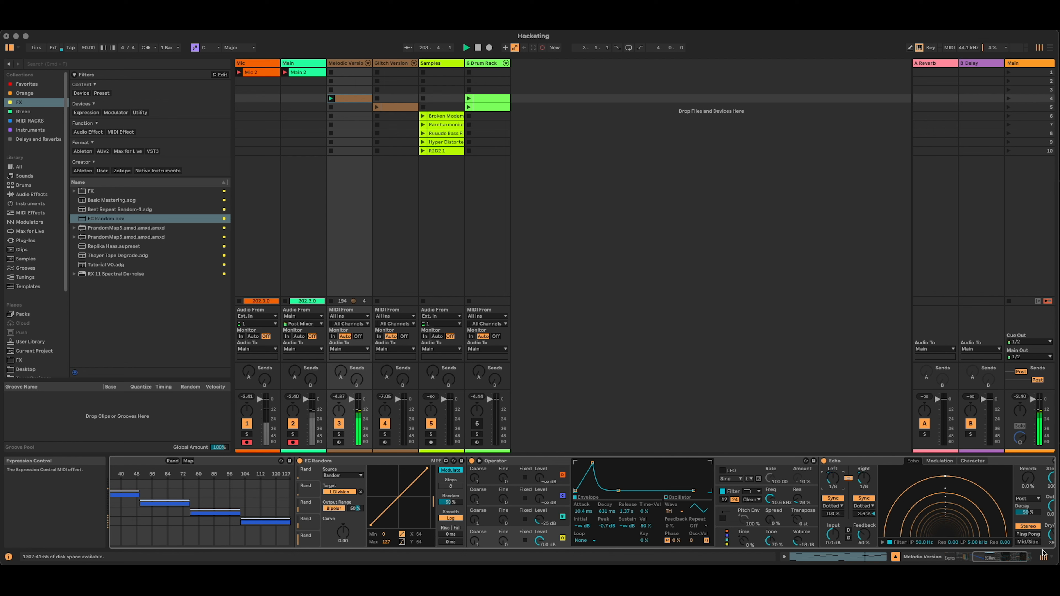
Map EC Random's second modulation slot to Echo's Feedback in the fifth chain.
drag(1018, 557, 1025, 557)
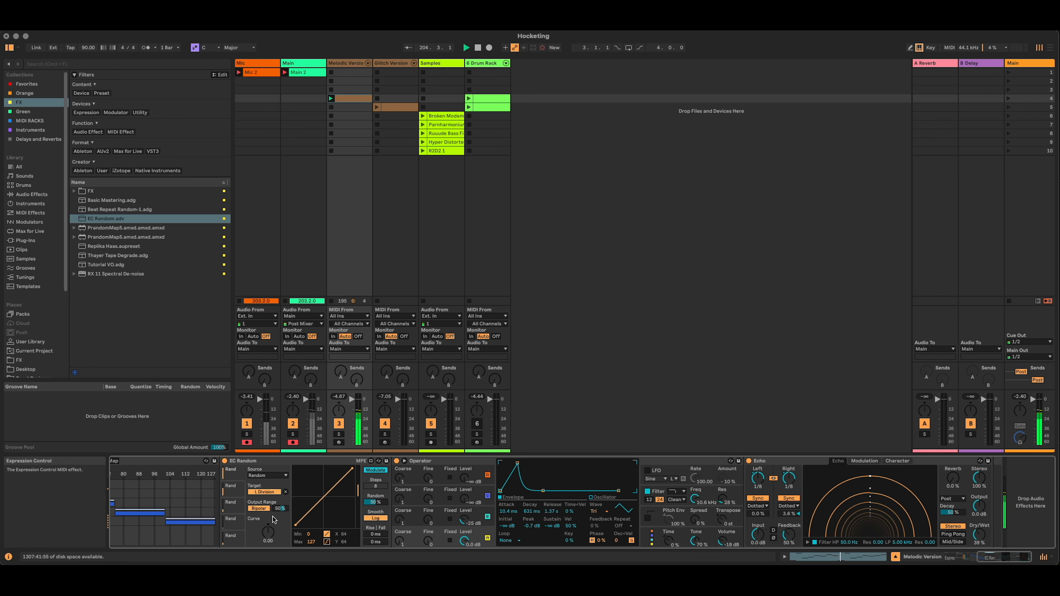
click(233, 488)
drag(1008, 560, 1006, 559)
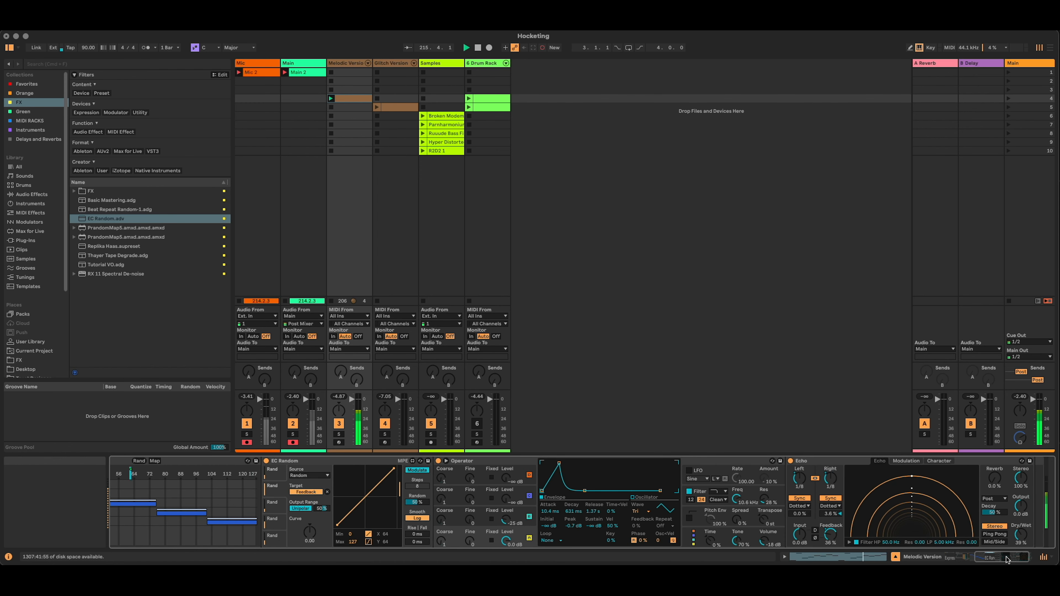
Map EC Random's third modulation slot to Operator's envelope decay in the fifth chain and reduce its output range maximum.
drag(1006, 560, 1000, 560)
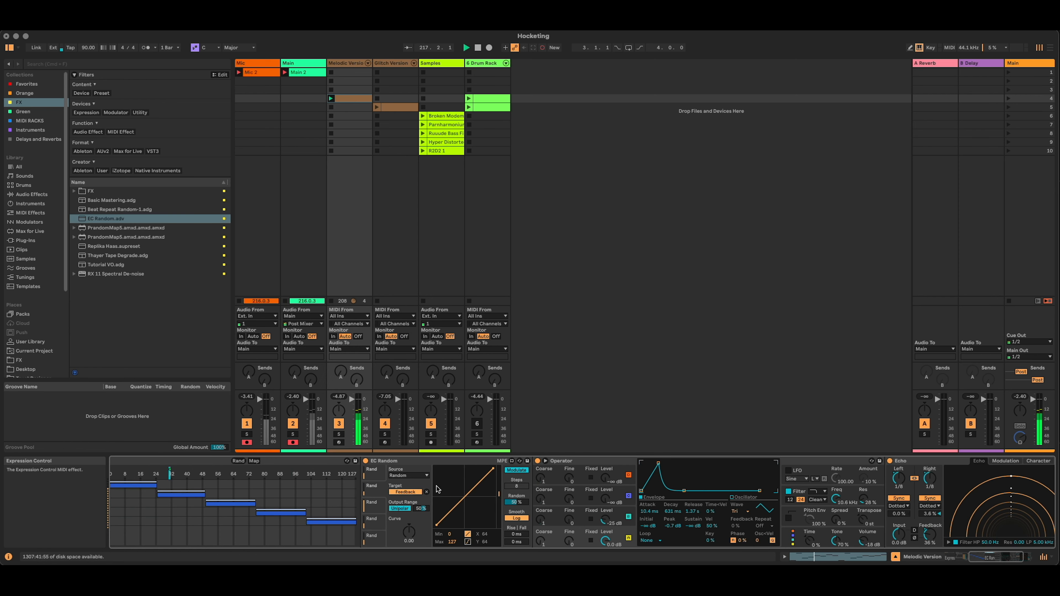
click(376, 506)
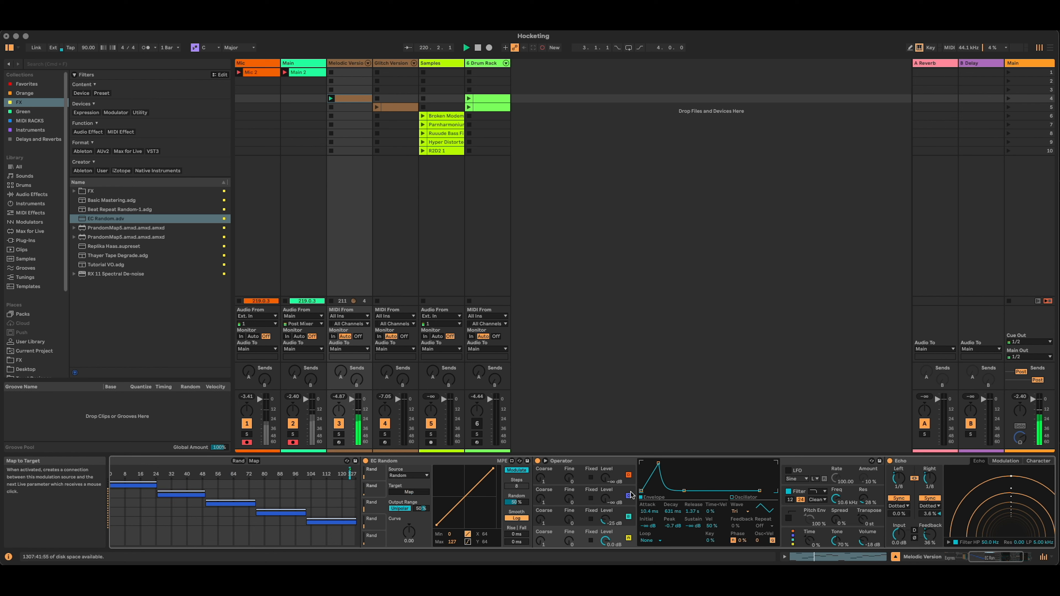
click(409, 492)
click(673, 512)
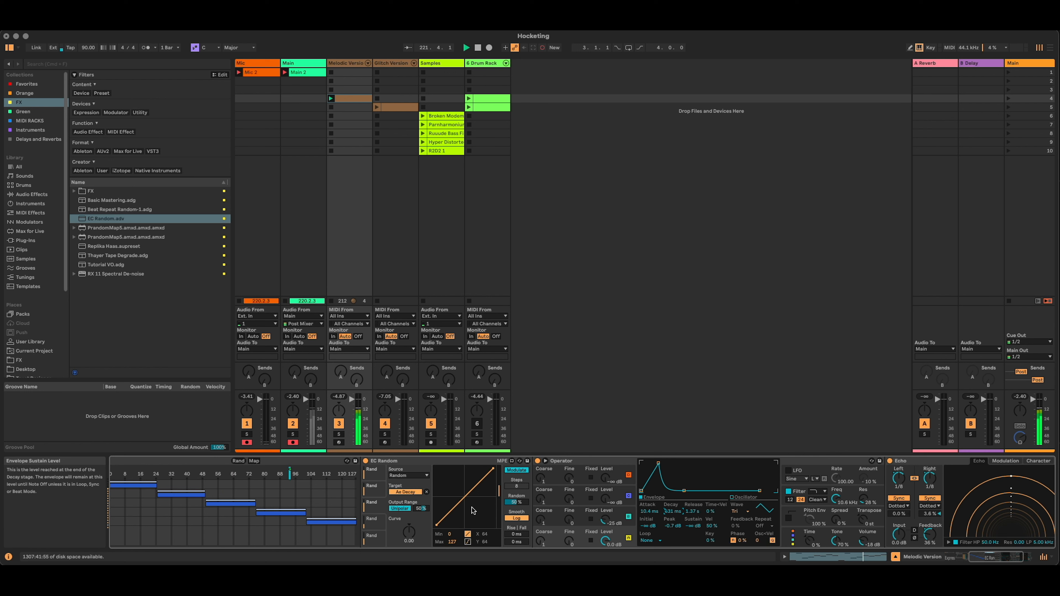
drag(423, 508, 423, 516)
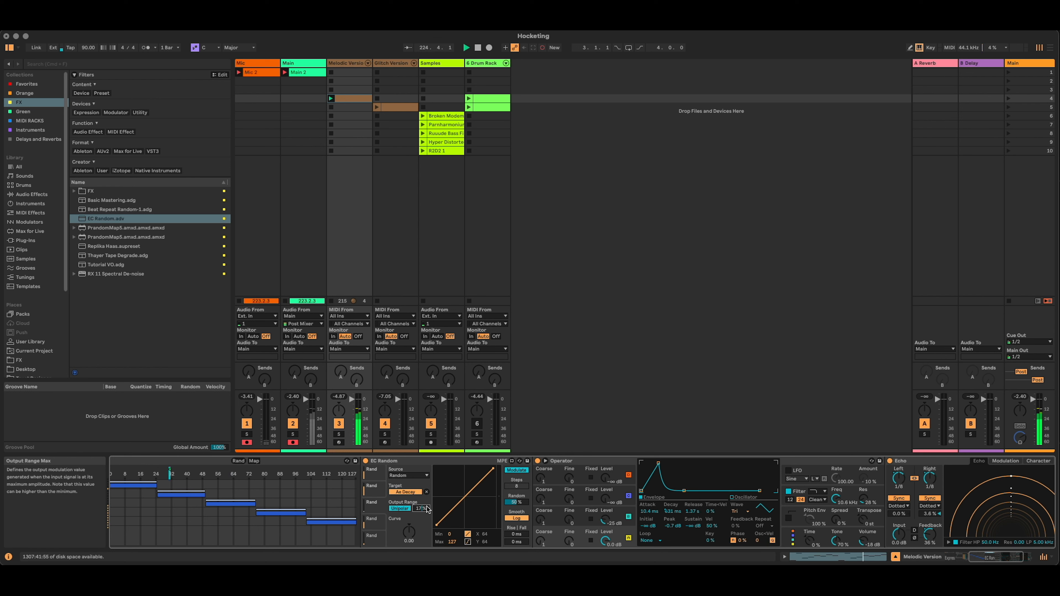
Add a Hybrid Reverb audio effect after Operator in the second chain and set its Dry/Wet to 37%.
drag(992, 557, 975, 560)
click(297, 496)
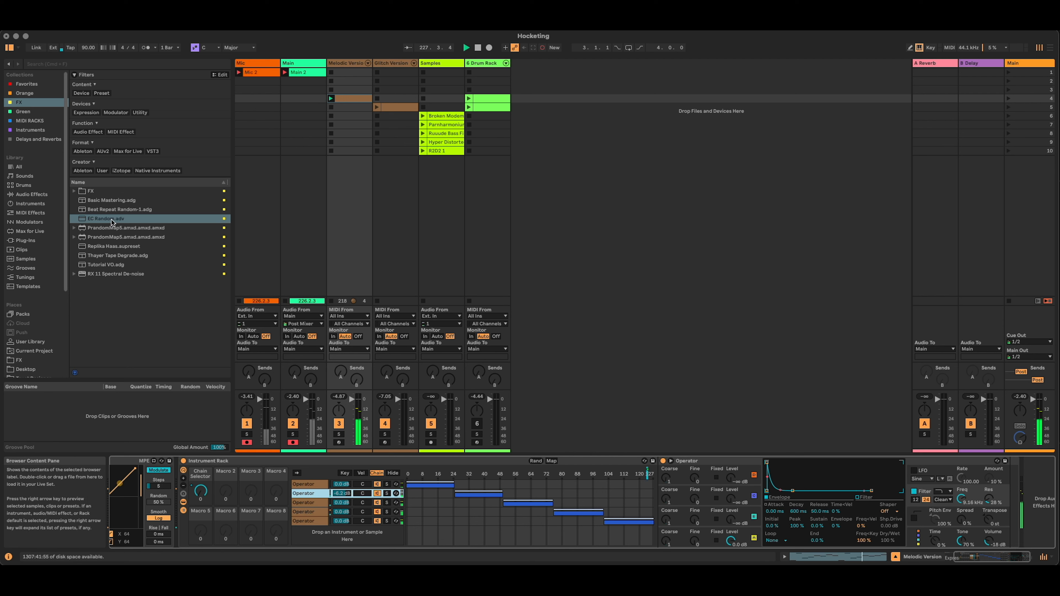
click(31, 194)
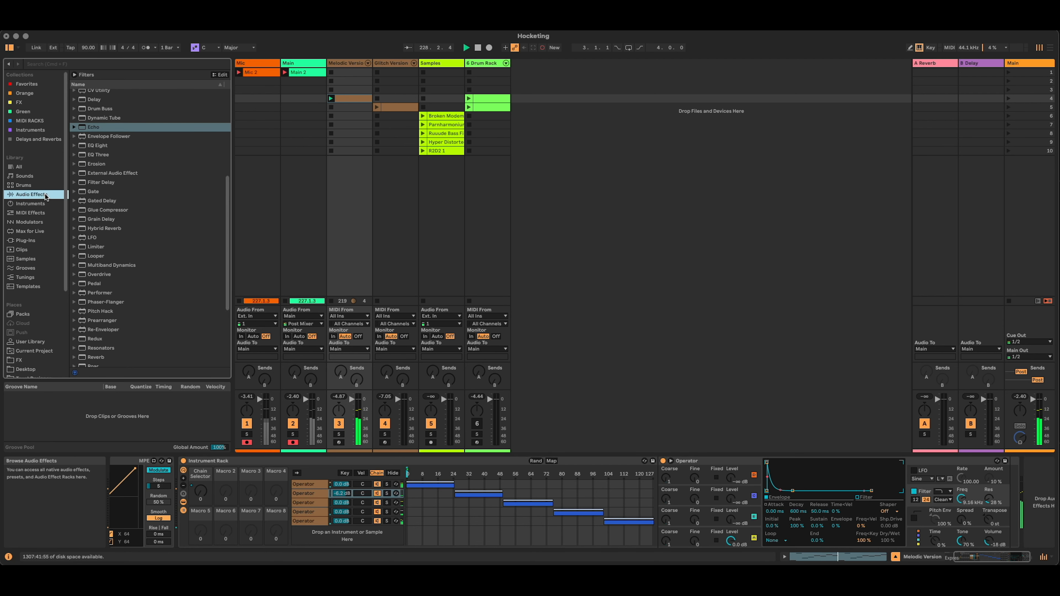
scroll(164, 295, down, 5)
scroll(140, 299, up, 2)
click(98, 189)
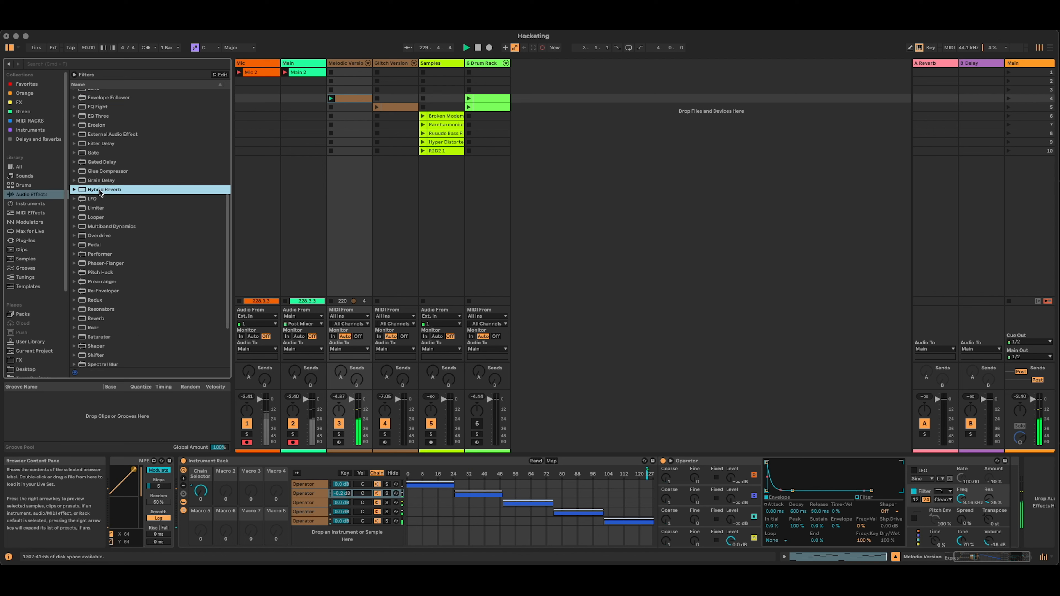
key(Return)
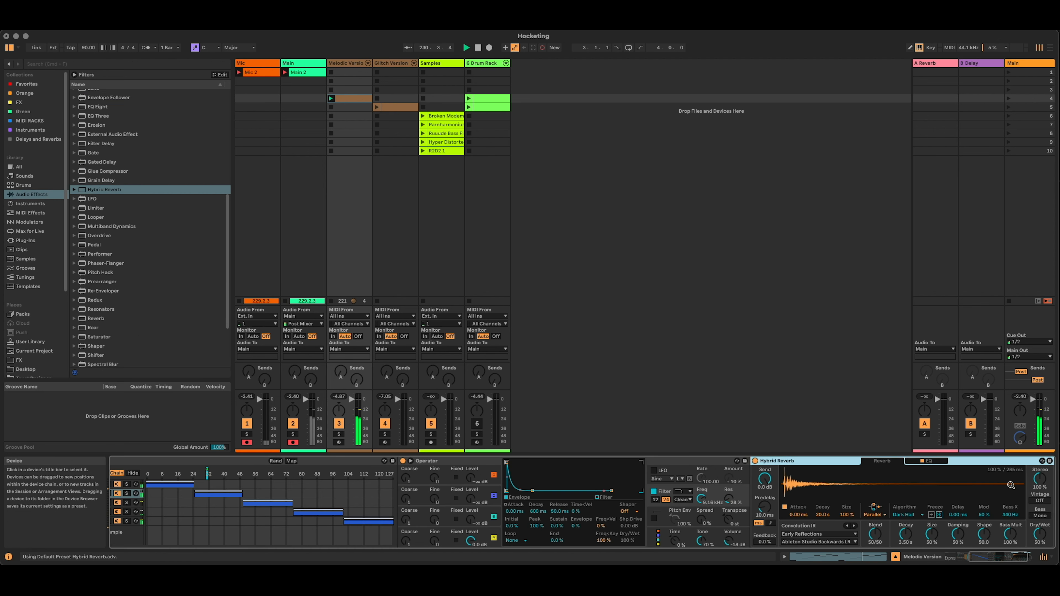
scroll(1014, 545, left, 5)
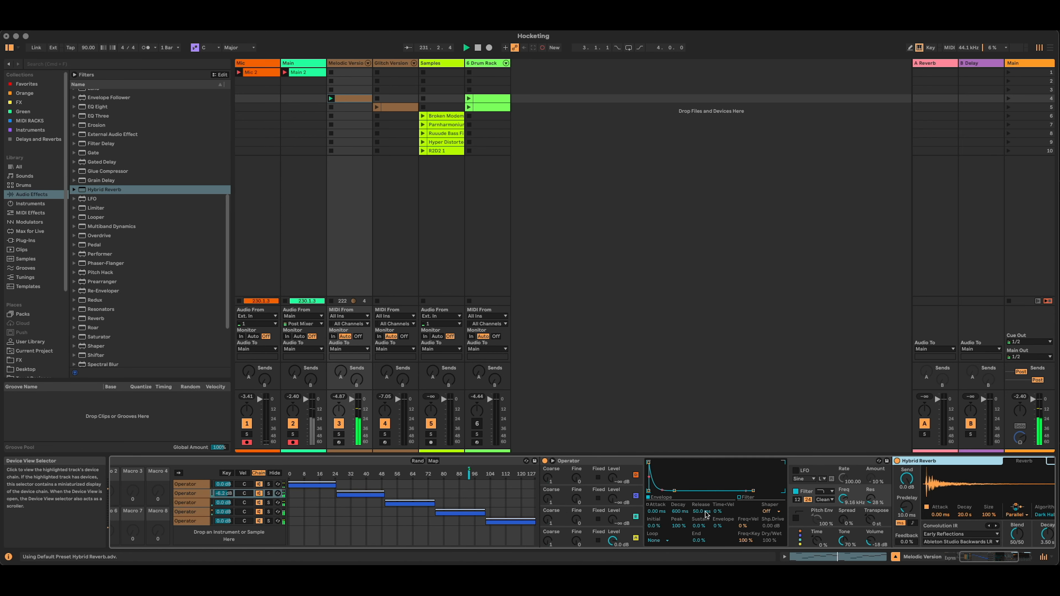
scroll(1017, 556, right, 5)
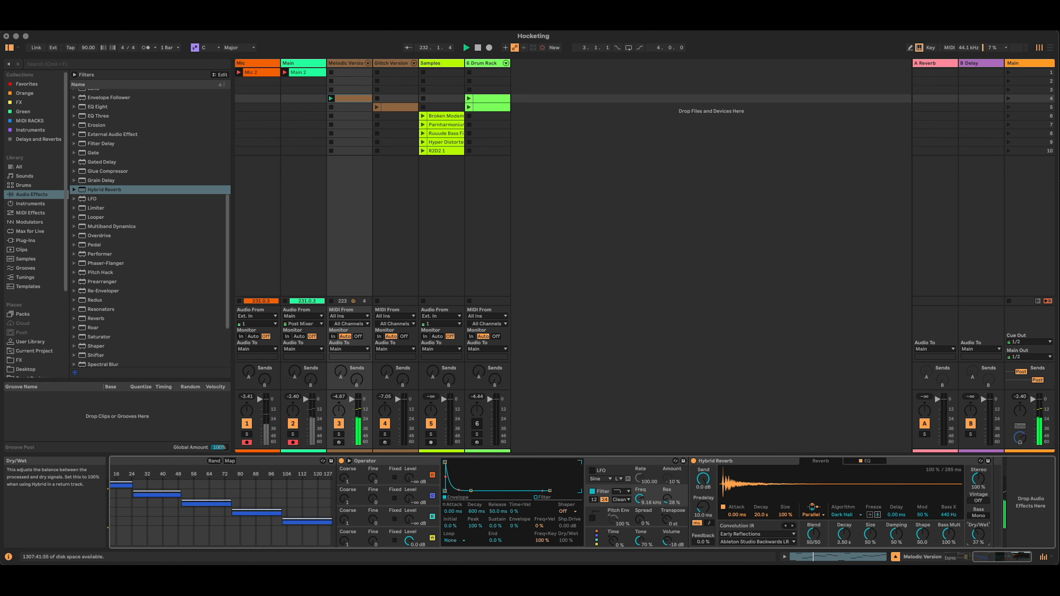
In the second chain's Operator, set the filter envelope decay to about 969 ms, enable the LFO at a rate of about 61.48, and adjust the filter frequency.
scroll(804, 521, left, 10)
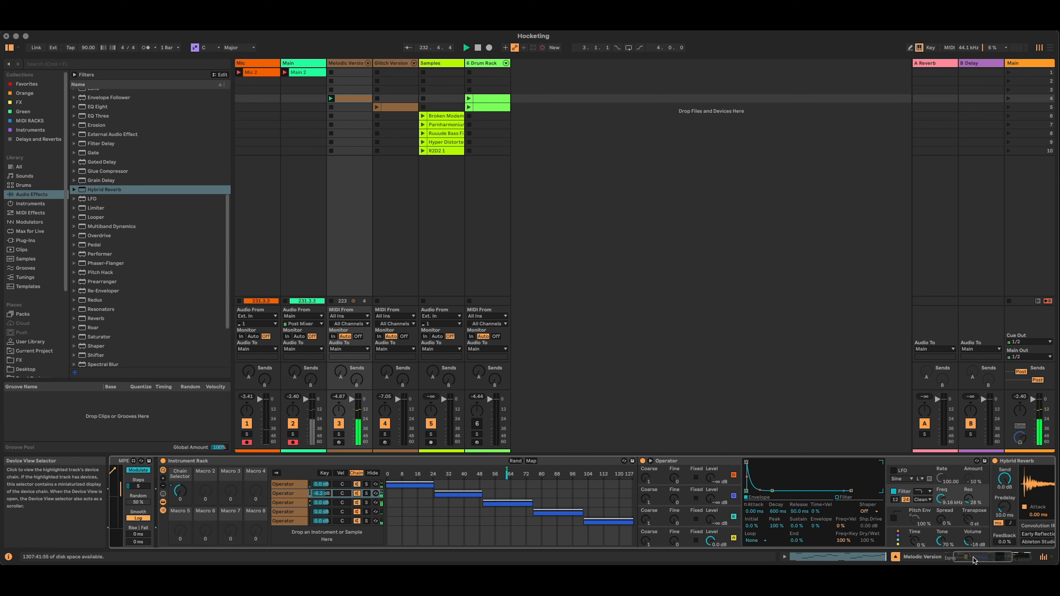
drag(806, 511, 806, 508)
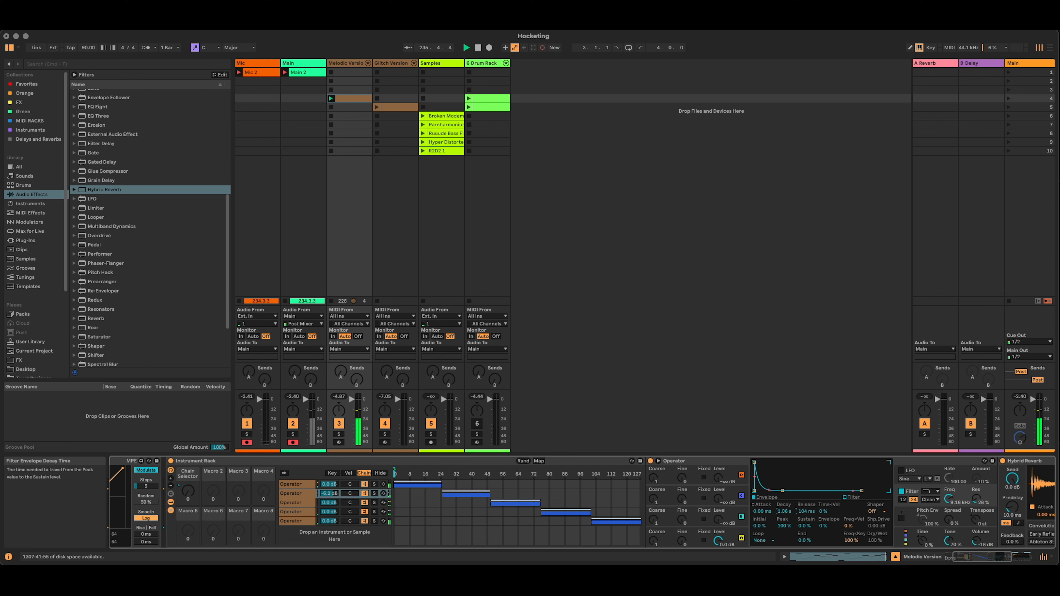
click(901, 470)
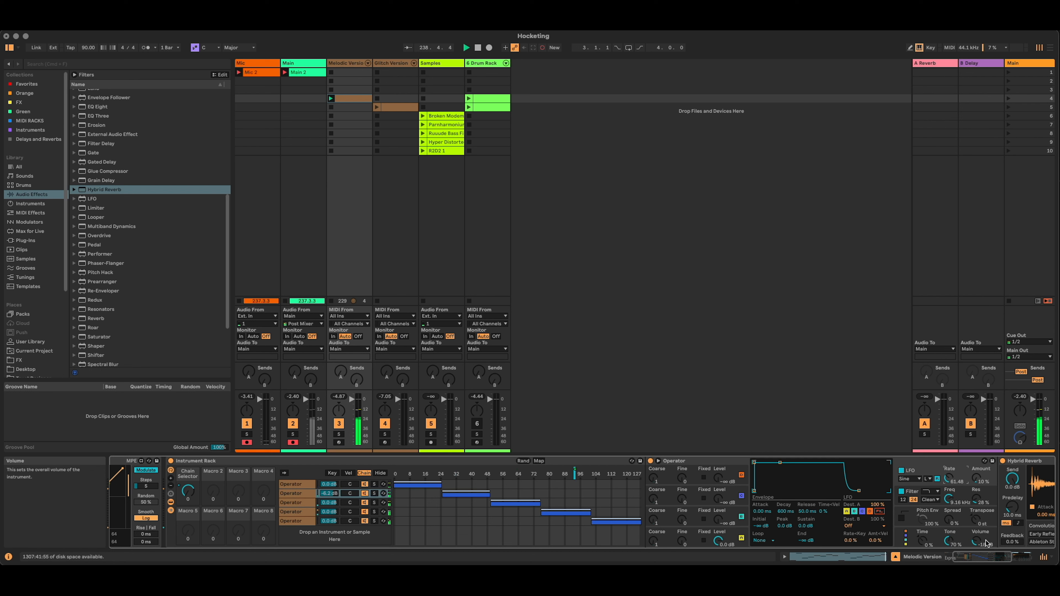
click(949, 499)
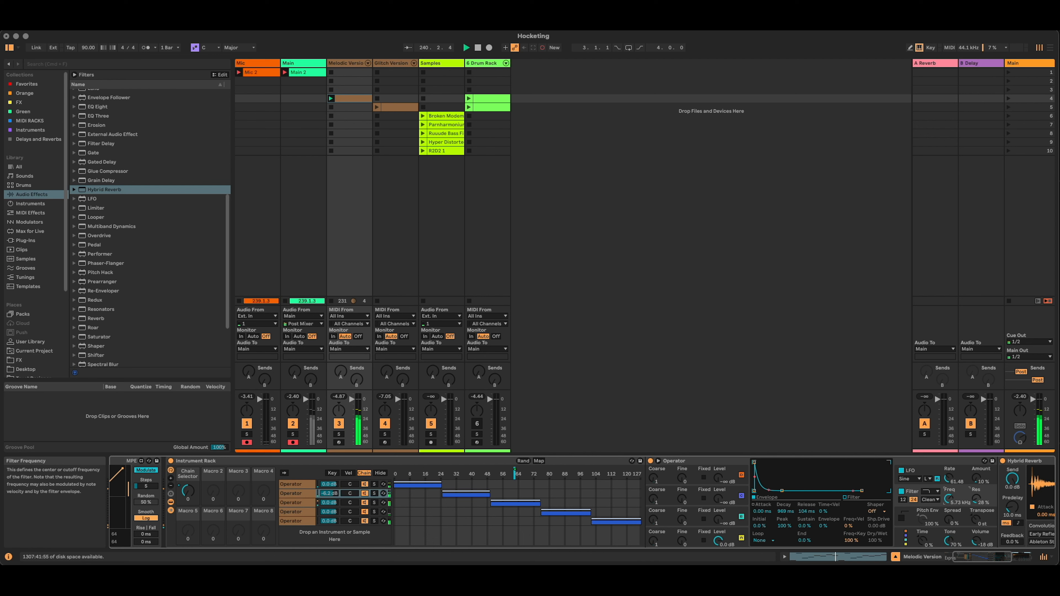
Add the EC Random preset before Operator in the rack's fourth chain.
scroll(412, 518, left, 3)
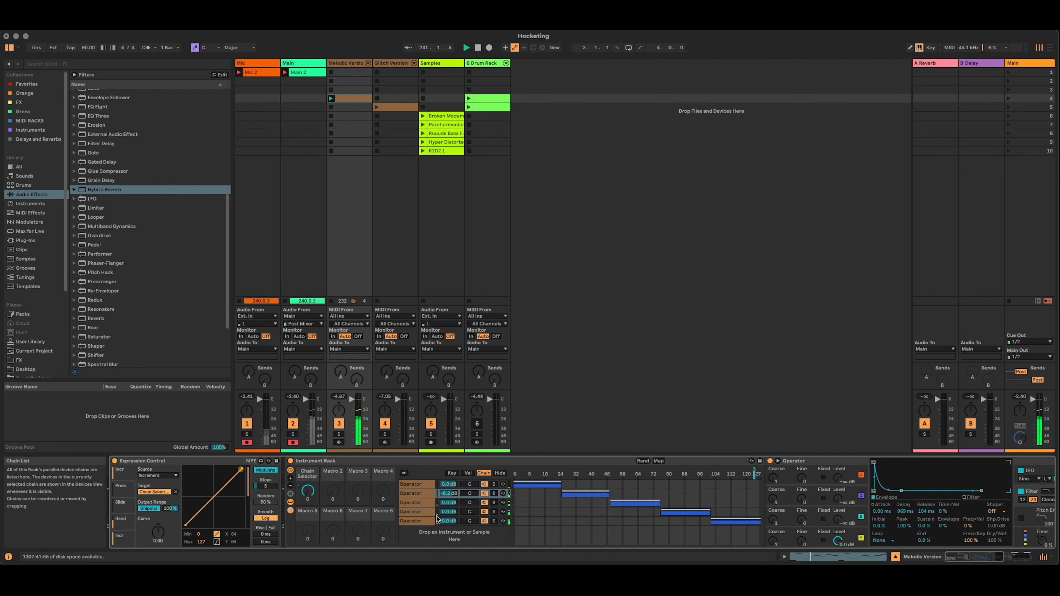
click(412, 513)
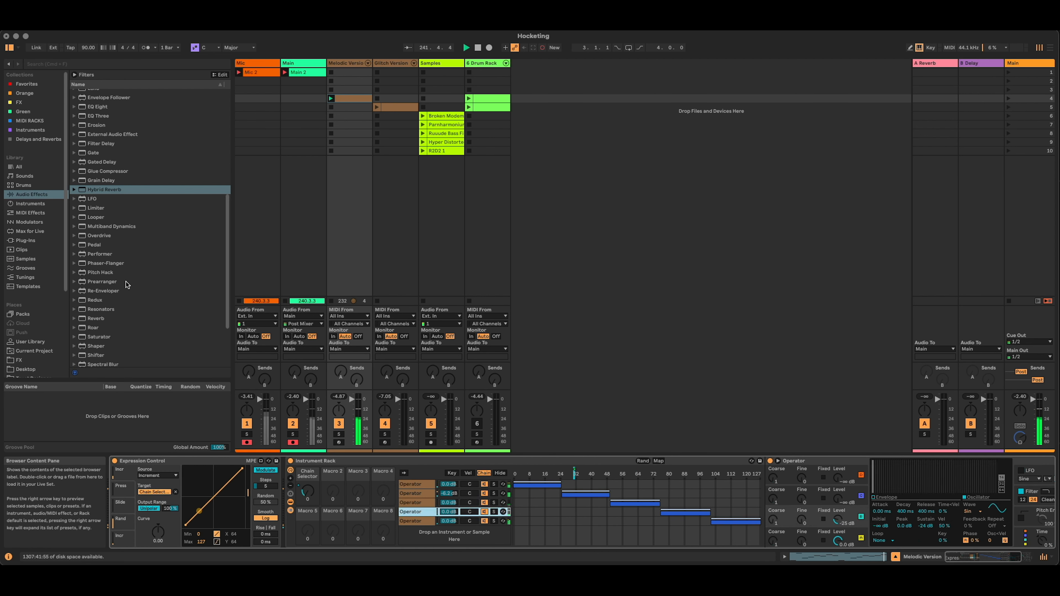
click(18, 102)
drag(105, 219, 770, 485)
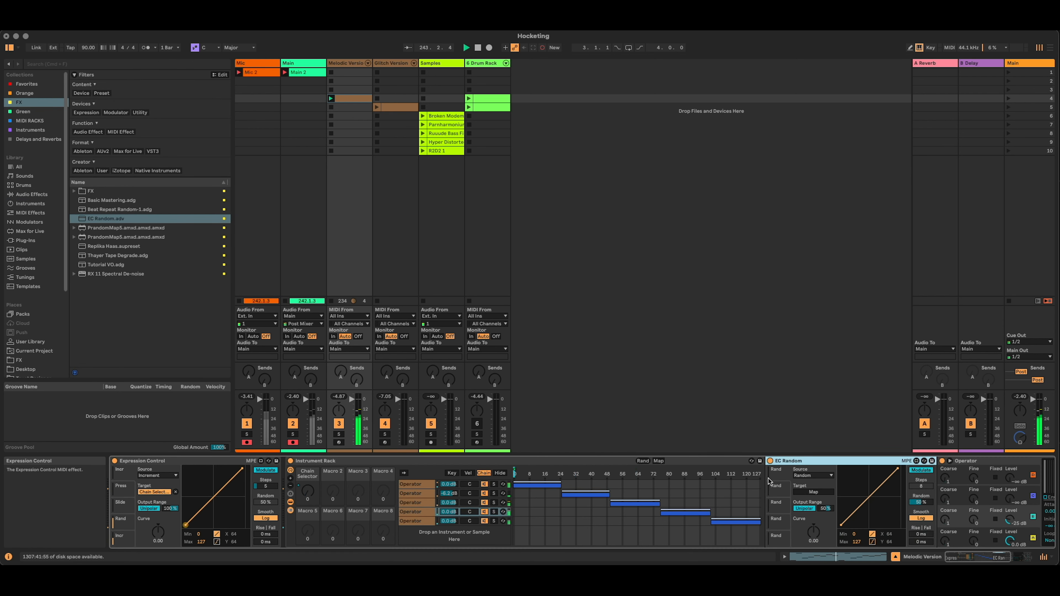
click(410, 510)
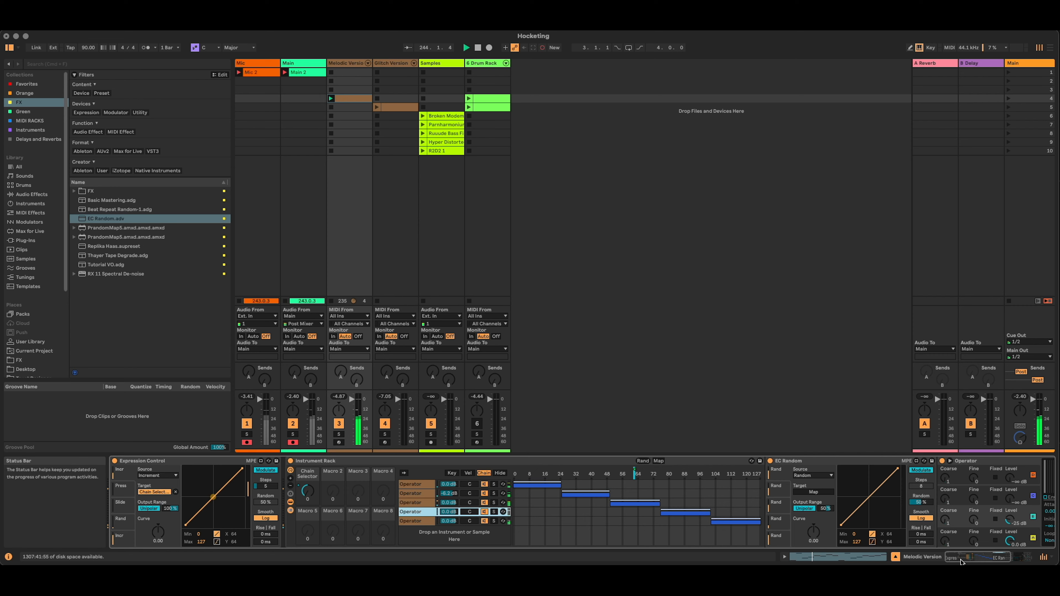
Map EC Random's first modulation in the fourth chain to Operator's Osc B Level and lower that level to about -39 dB.
click(980, 559)
drag(980, 559, 986, 559)
click(545, 492)
click(727, 520)
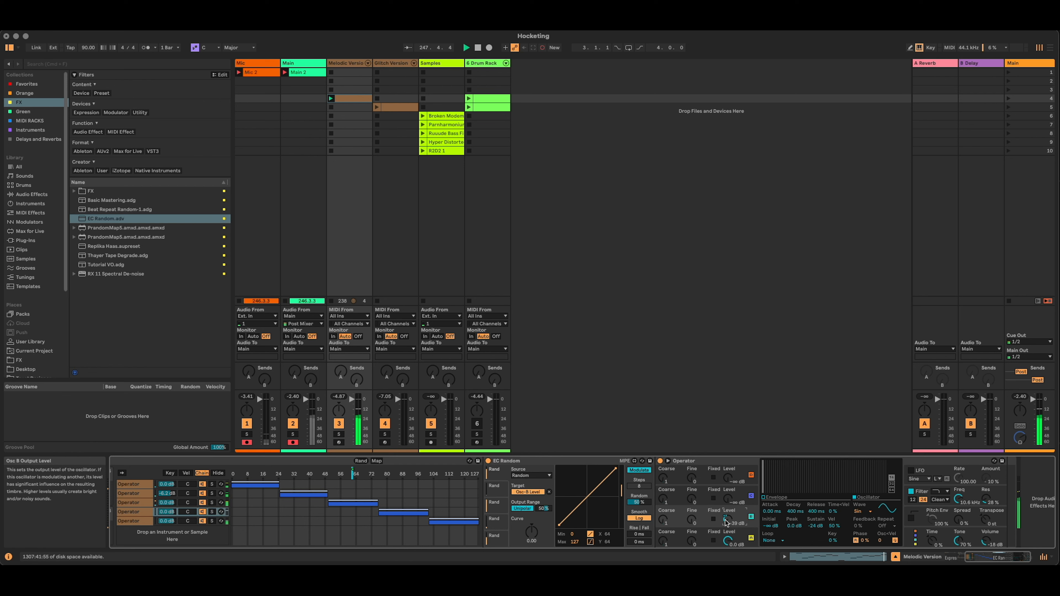
Add a Redux audio effect after Operator in the rack's first chain.
click(951, 556)
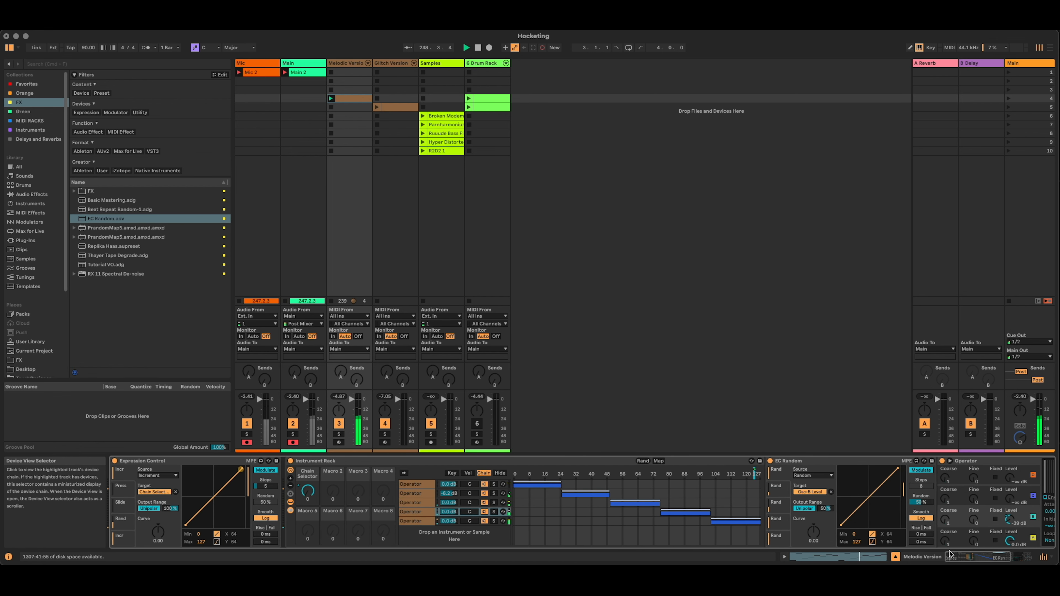
drag(991, 559, 997, 559)
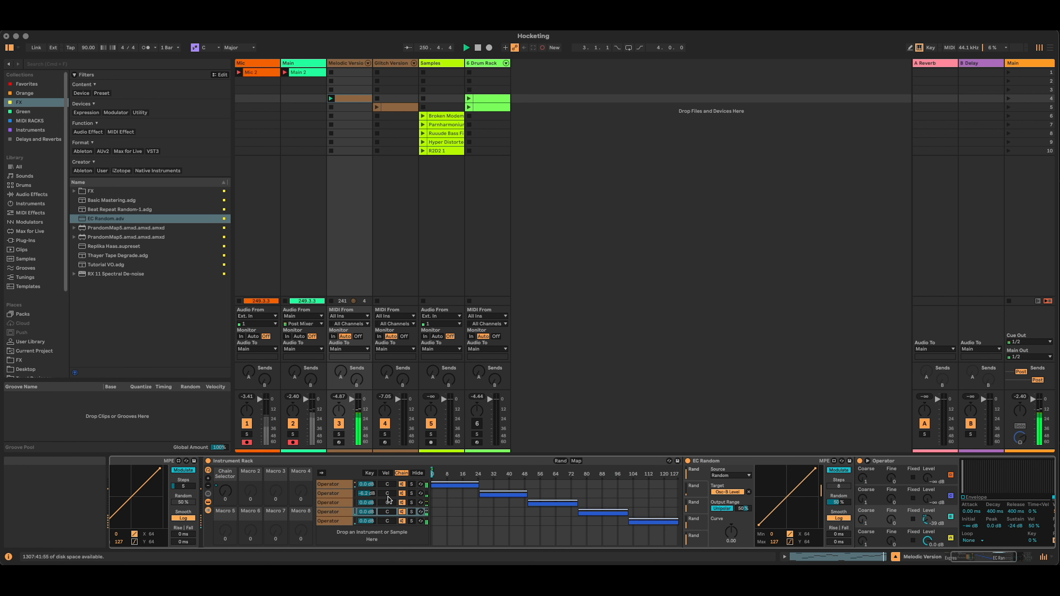
click(334, 485)
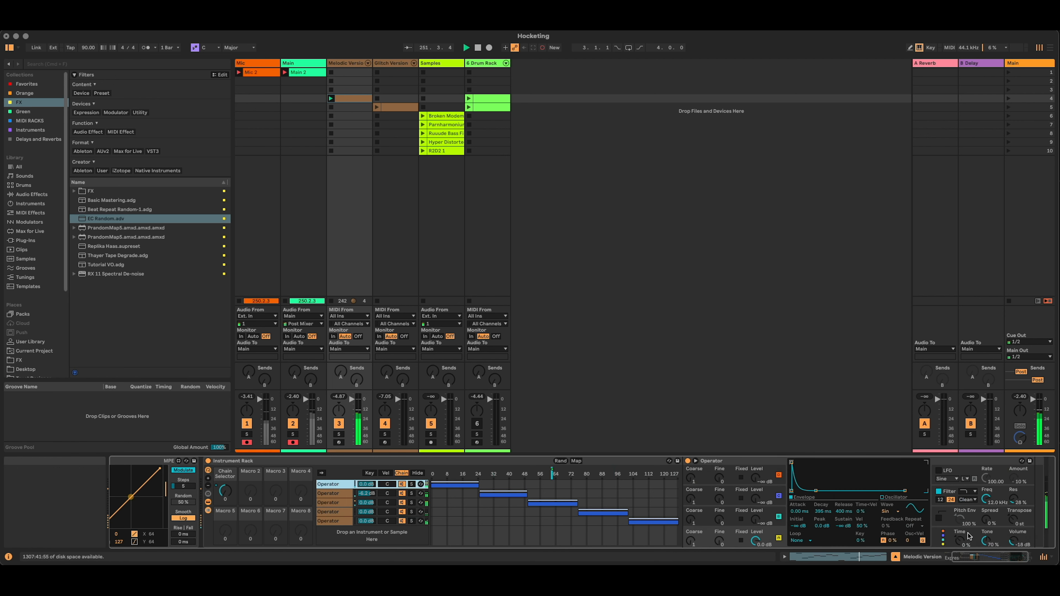
click(992, 559)
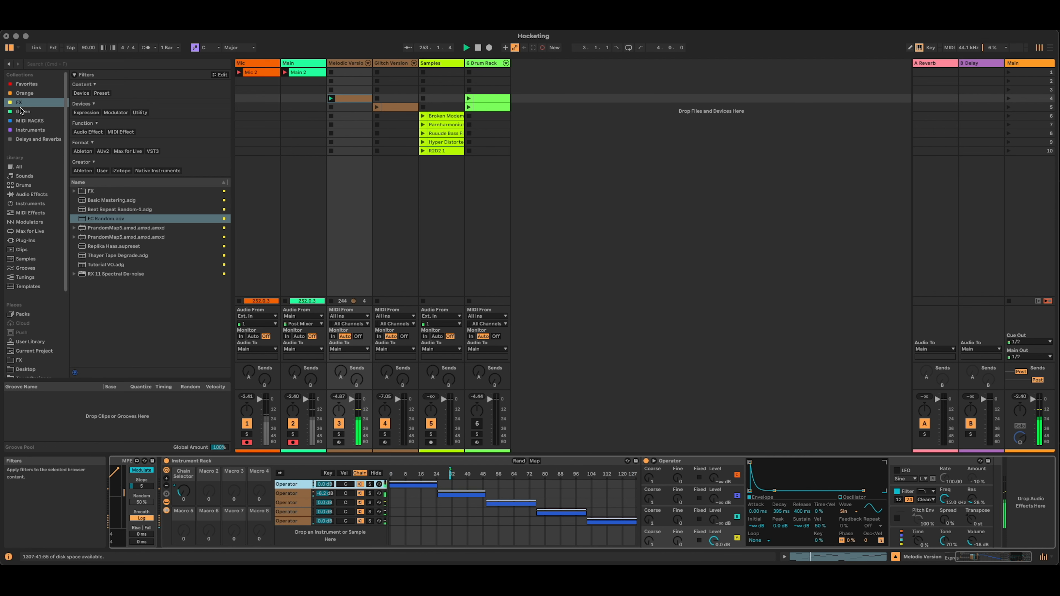
click(34, 194)
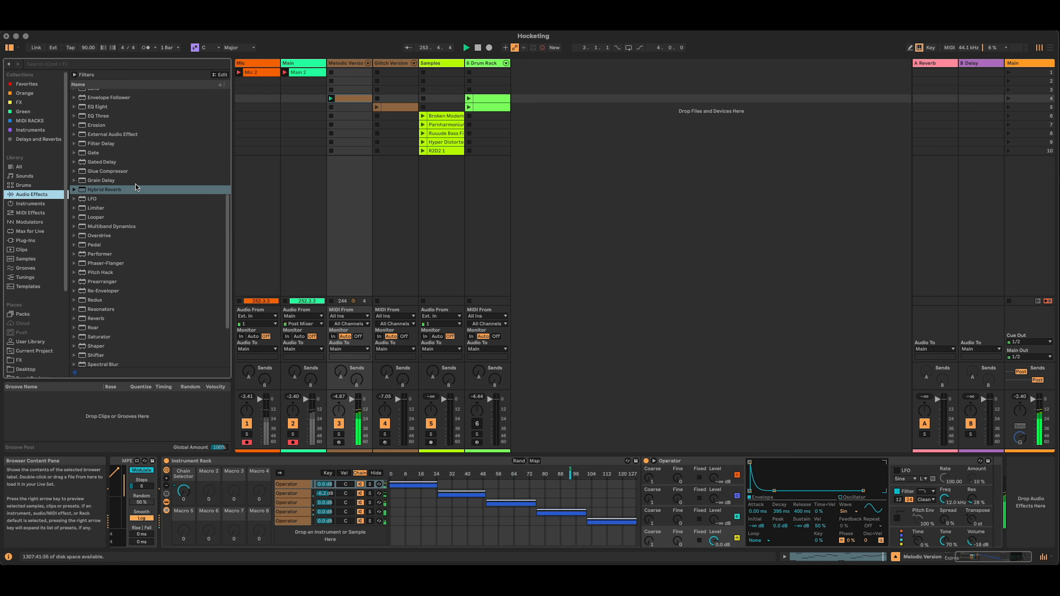
scroll(139, 157, up, 8)
scroll(136, 158, down, 10)
click(157, 168)
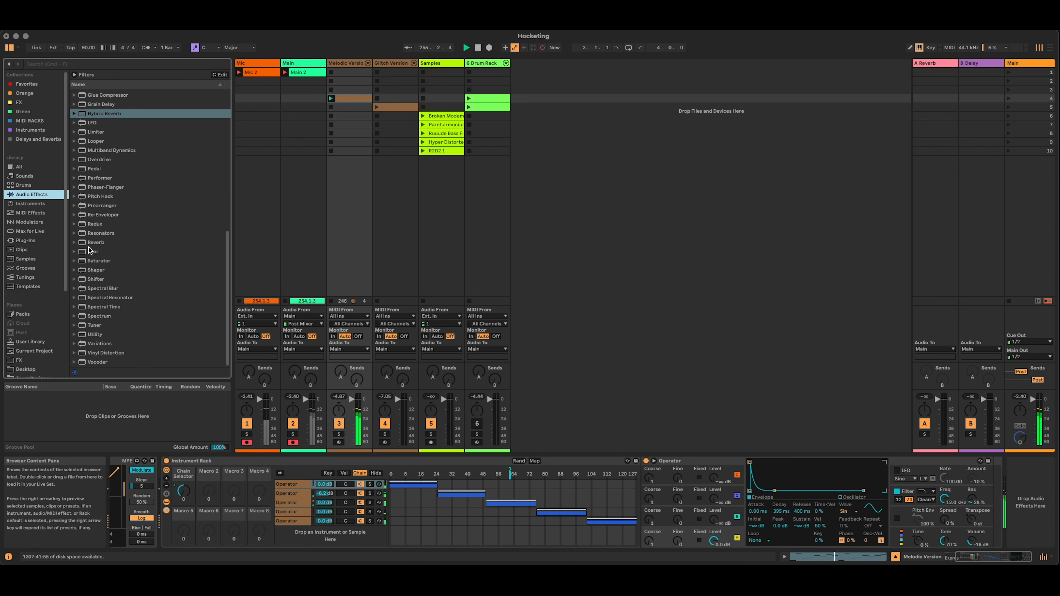
click(95, 225)
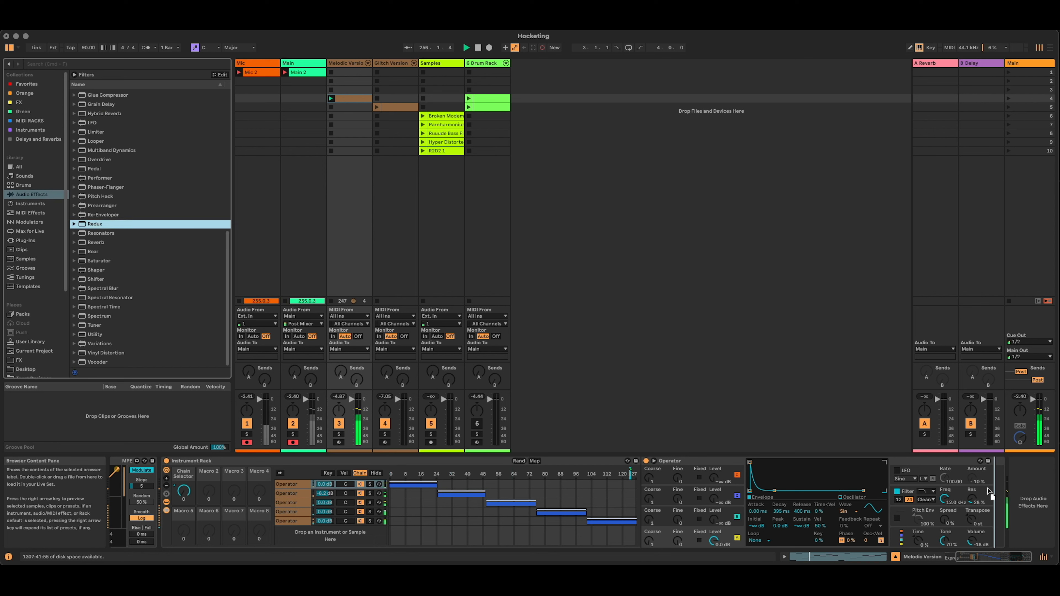
drag(987, 492, 1002, 497)
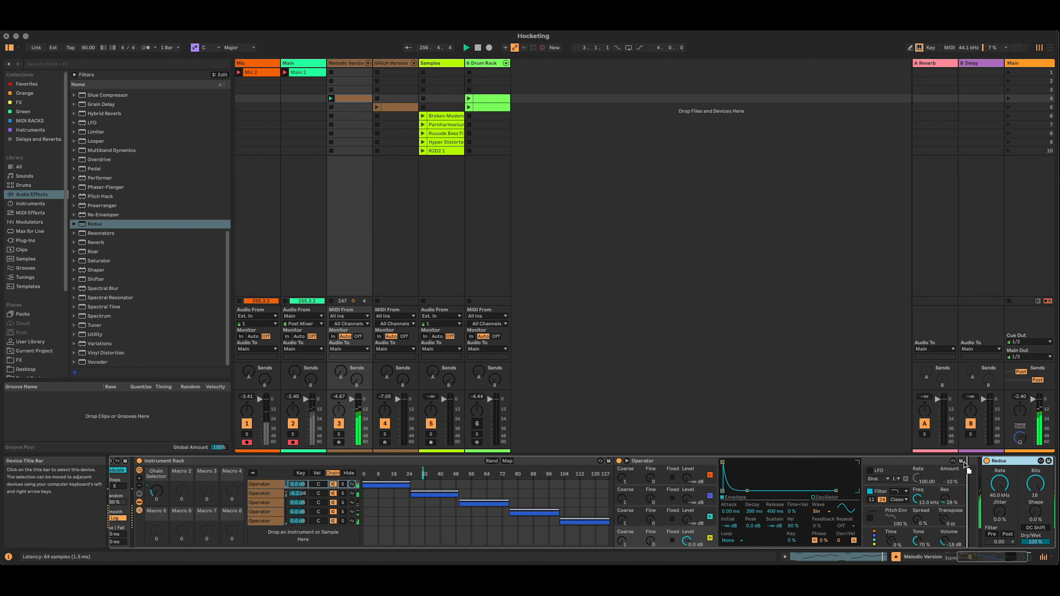
Add the EC Random preset from the FX collection before Operator in the rack's first chain.
click(43, 96)
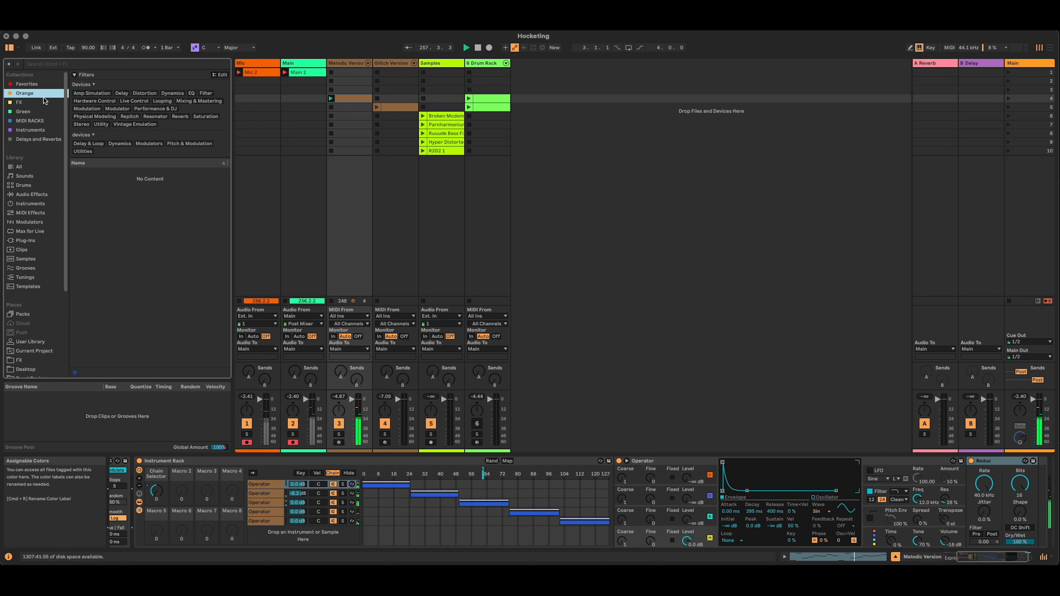
click(45, 103)
drag(105, 238, 619, 472)
scroll(996, 517, right, 5)
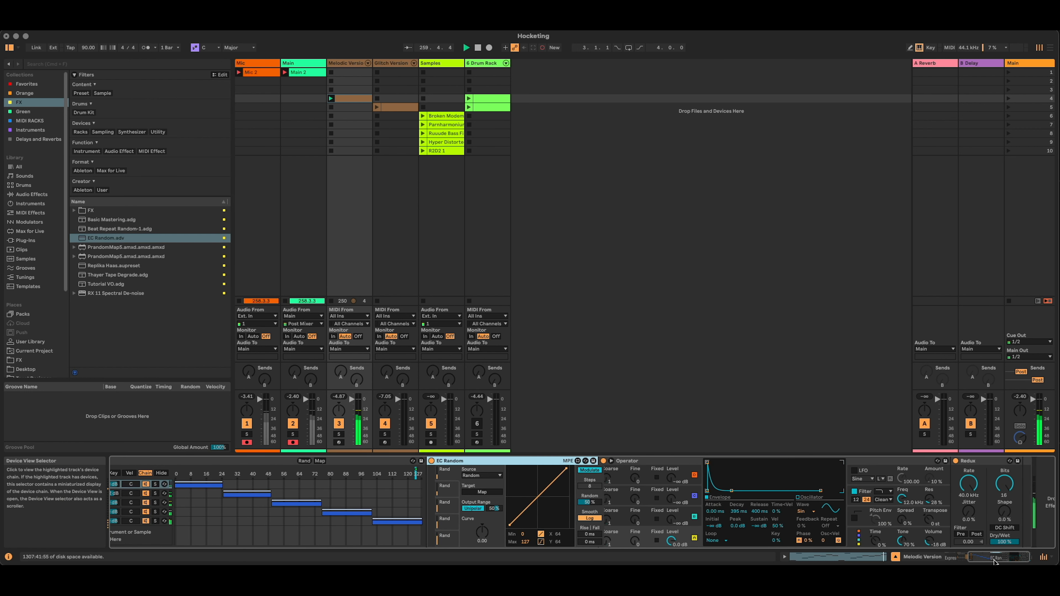
Lower Redux's Rate to about 7.11 kHz and its Bits to 10, trying out the Jitter.
drag(969, 483, 969, 485)
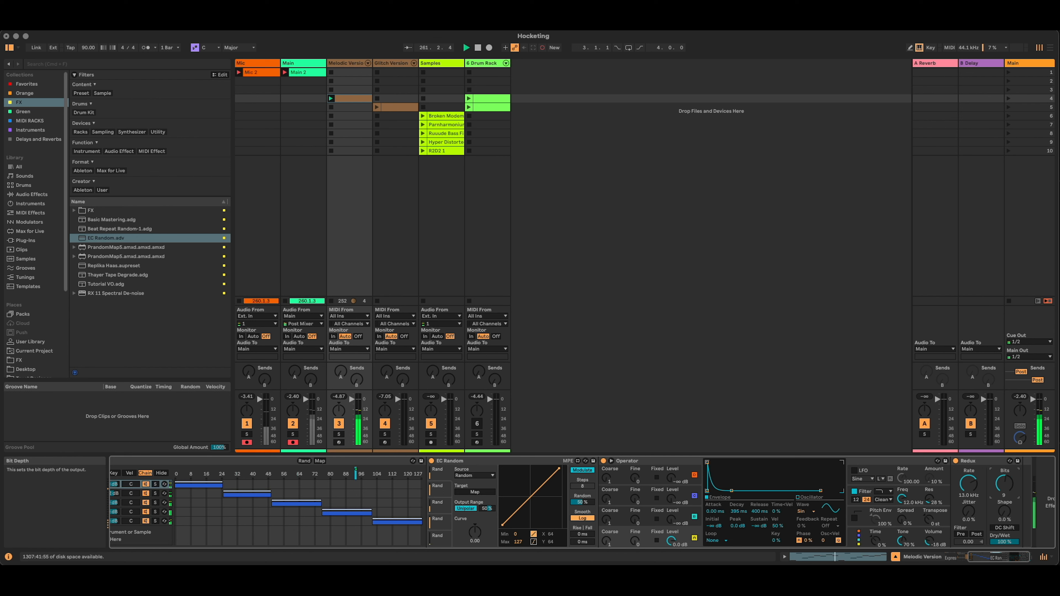
drag(974, 510, 973, 508)
click(973, 489)
drag(1005, 484, 1005, 488)
Map three of EC Random's modulations to Redux's Sample Rate, Bit Depth and Dry/Wet.
click(477, 493)
click(969, 486)
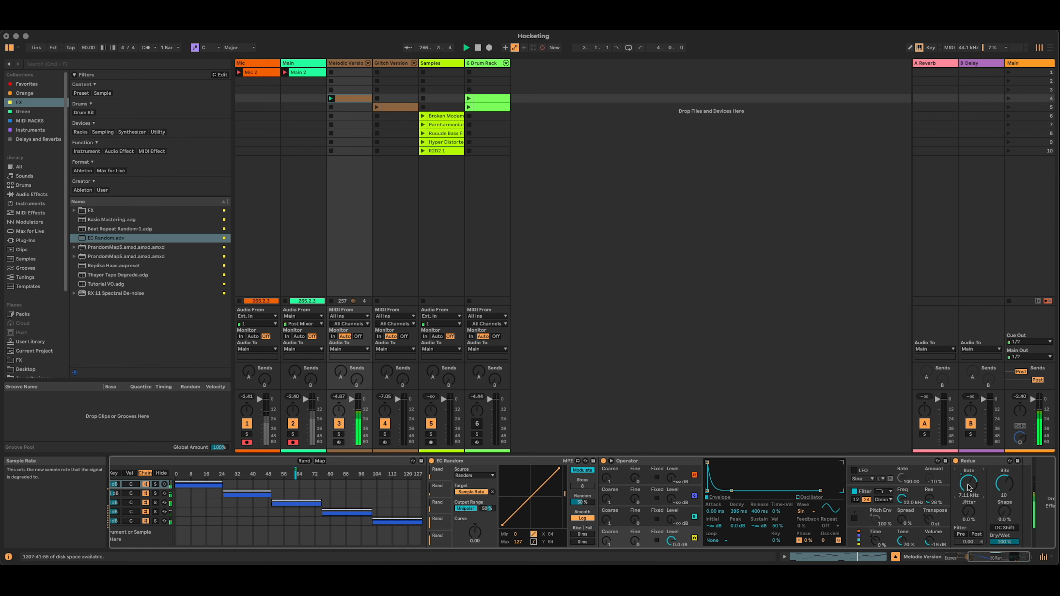
click(474, 492)
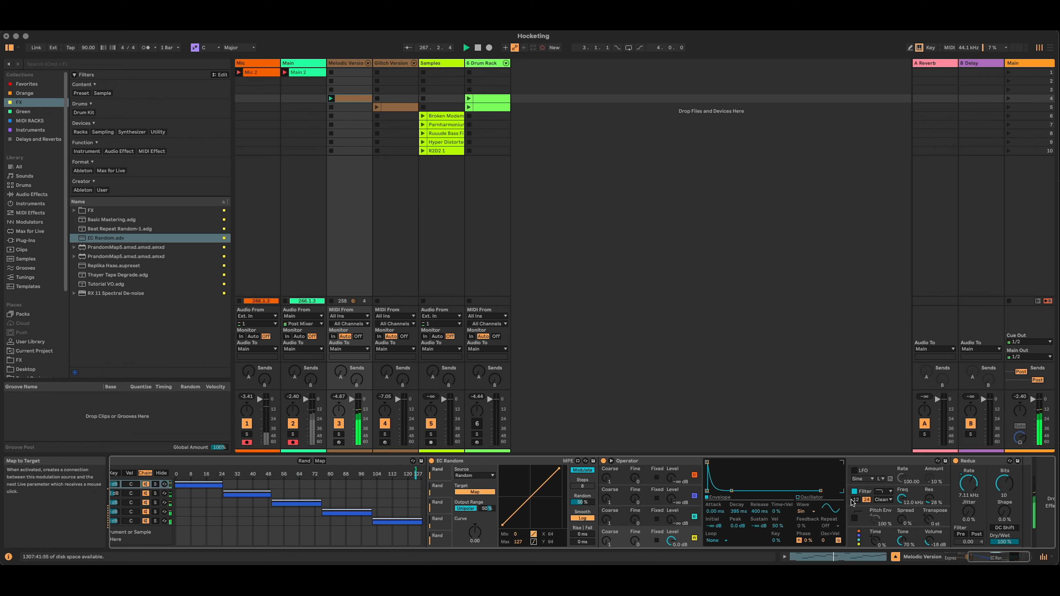
click(1006, 483)
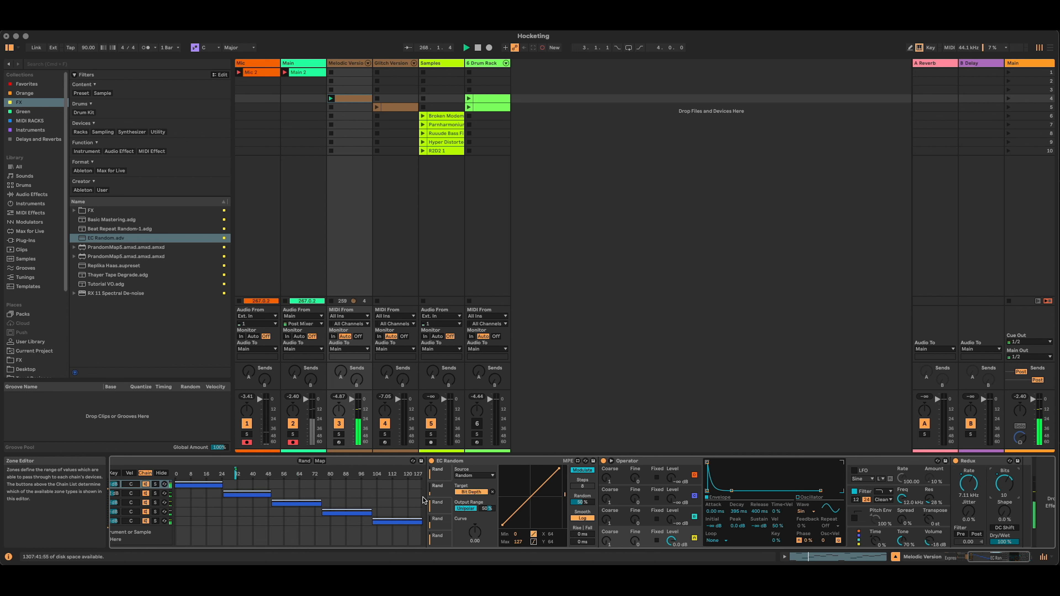
click(492, 492)
click(480, 493)
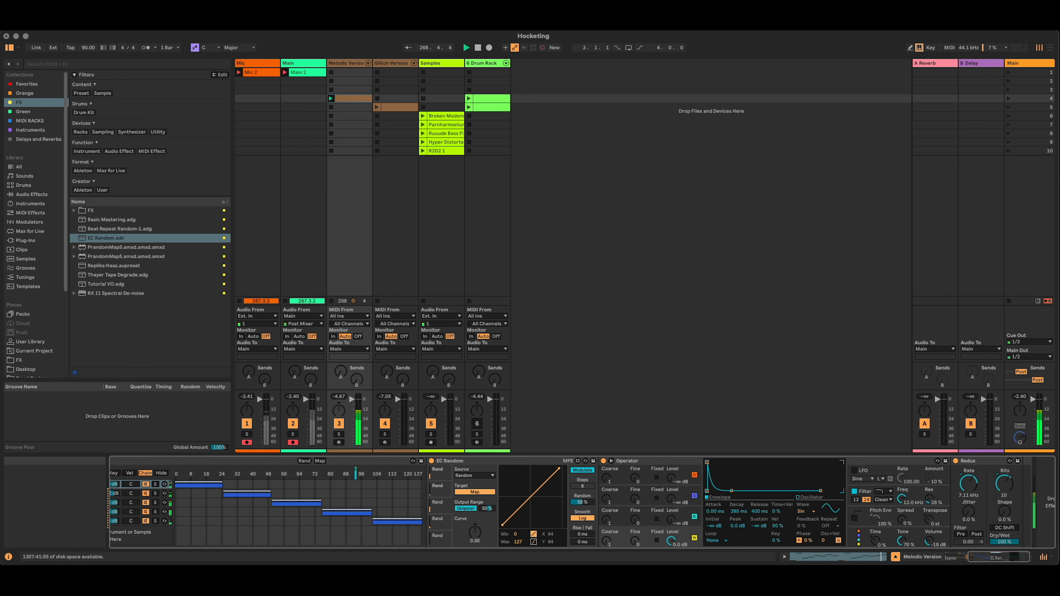
click(1004, 542)
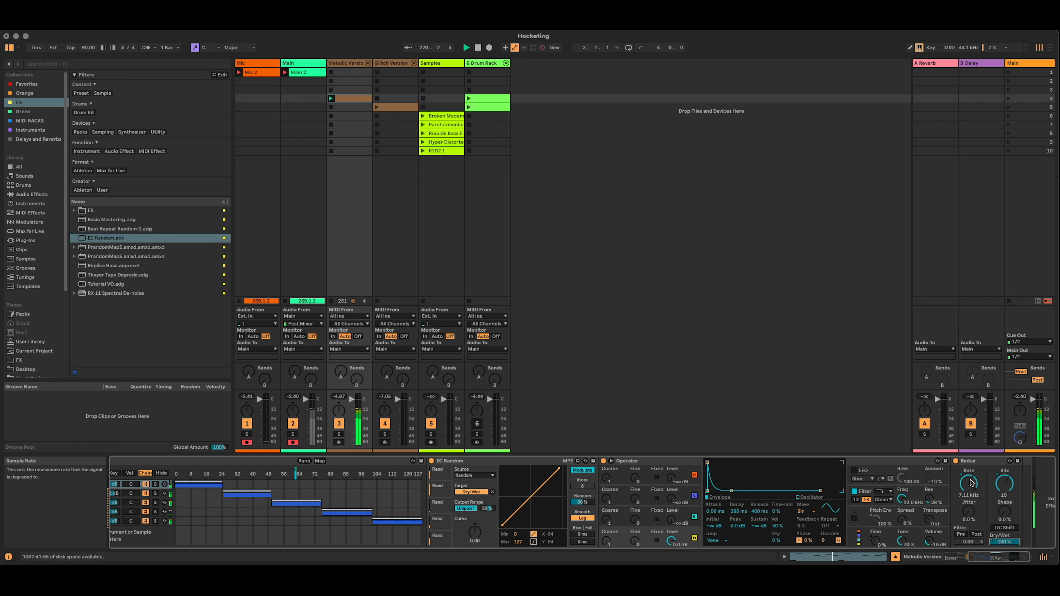
Lower Redux's Rate to 4.65 kHz and its Bits to 9.
drag(972, 483, 1004, 484)
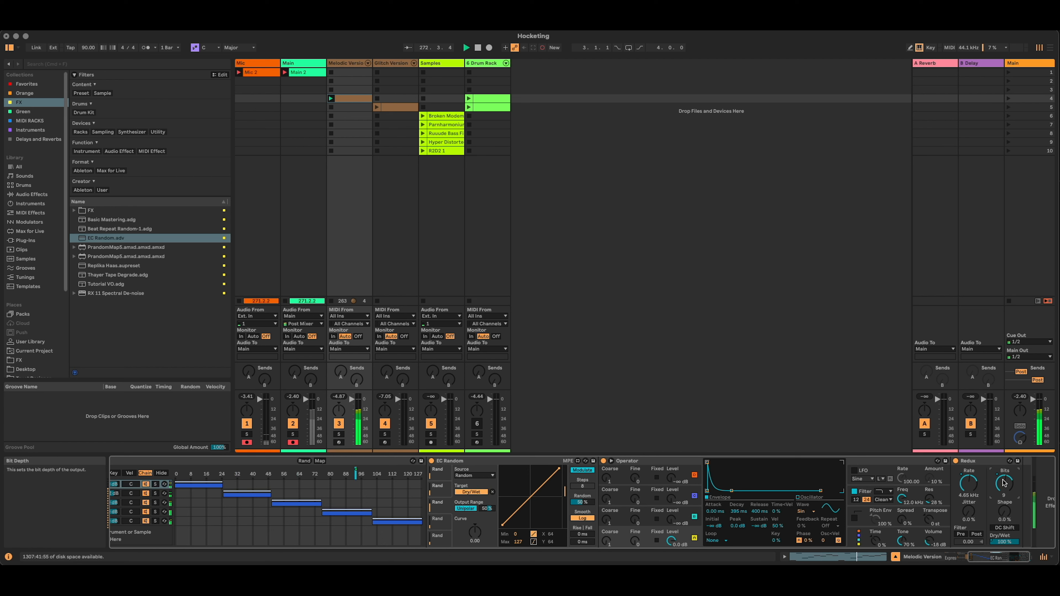
drag(995, 557, 978, 558)
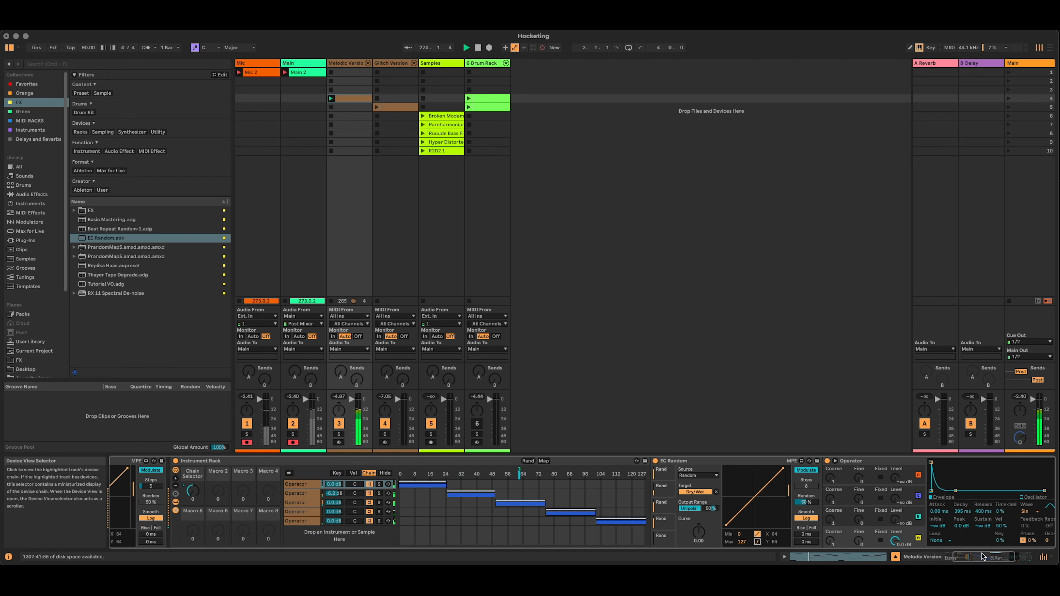
Activate the Drum Rack track to hear it together with the hocketing part.
click(477, 425)
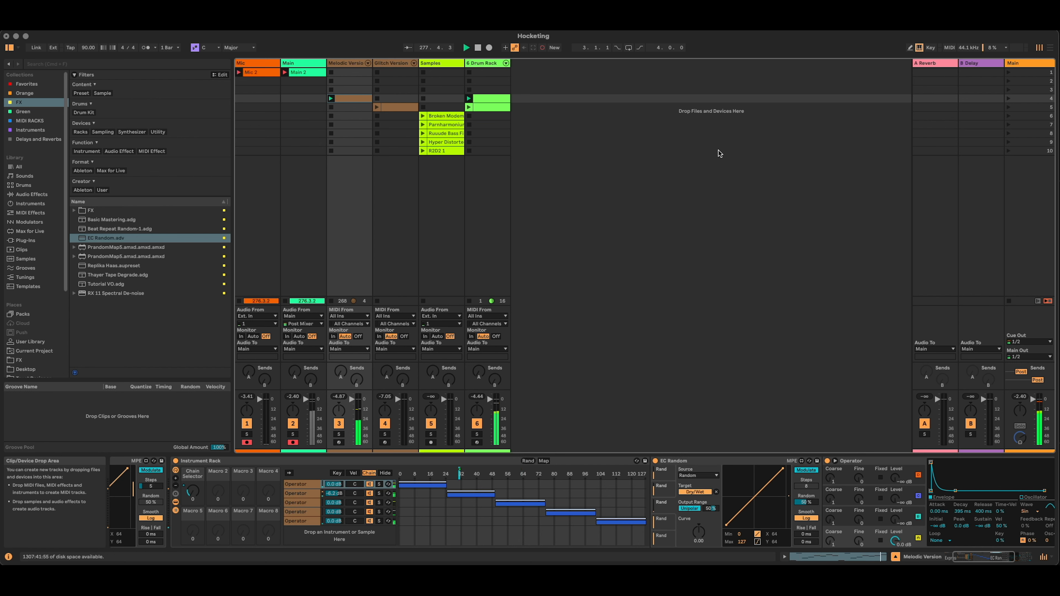
drag(971, 557, 937, 557)
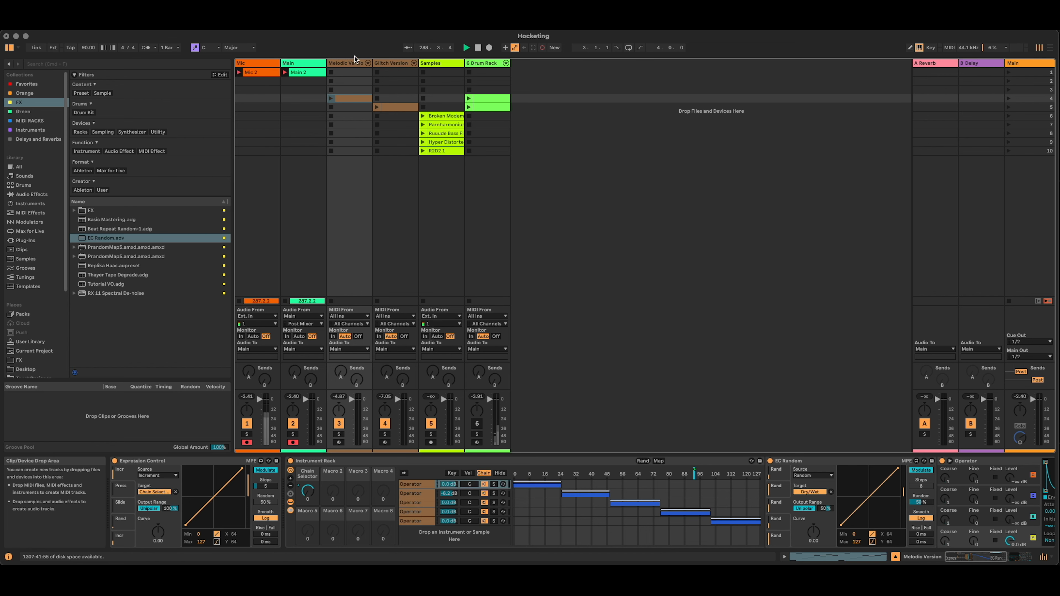
Delete the Glitch Version track.
click(390, 62)
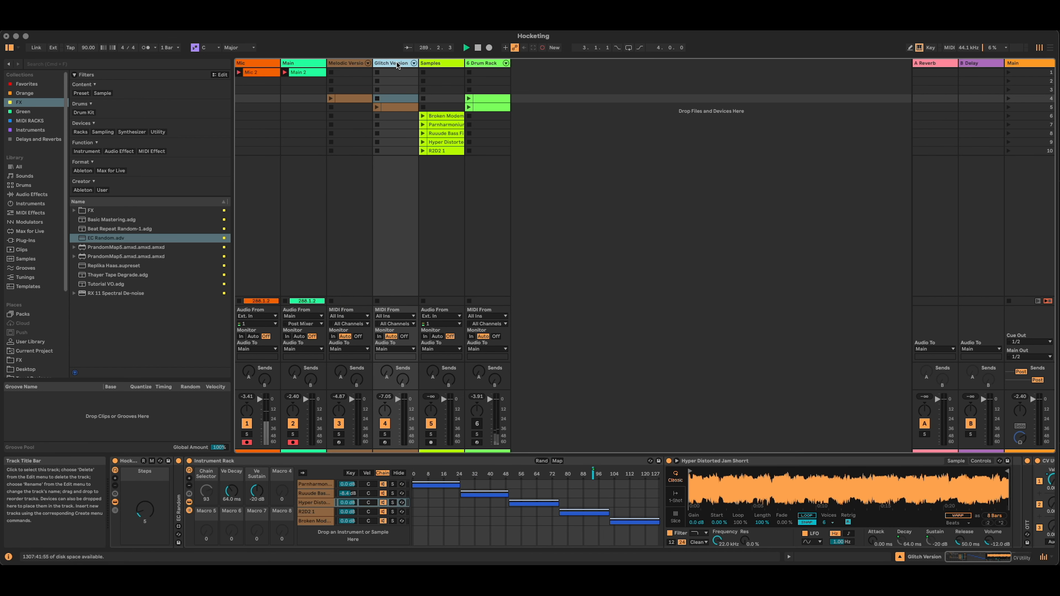
key(Delete)
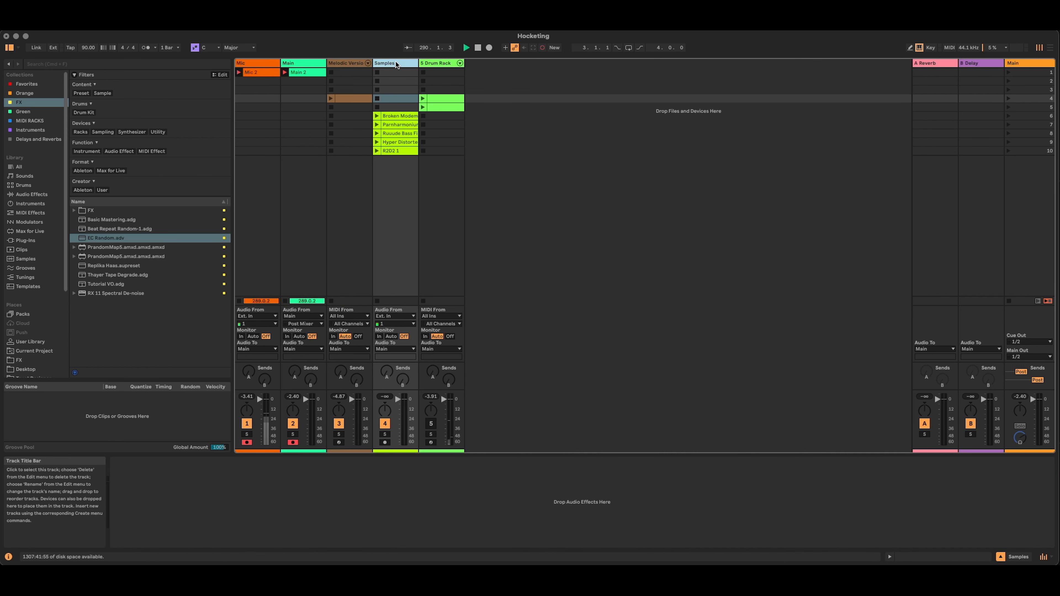
click(549, 183)
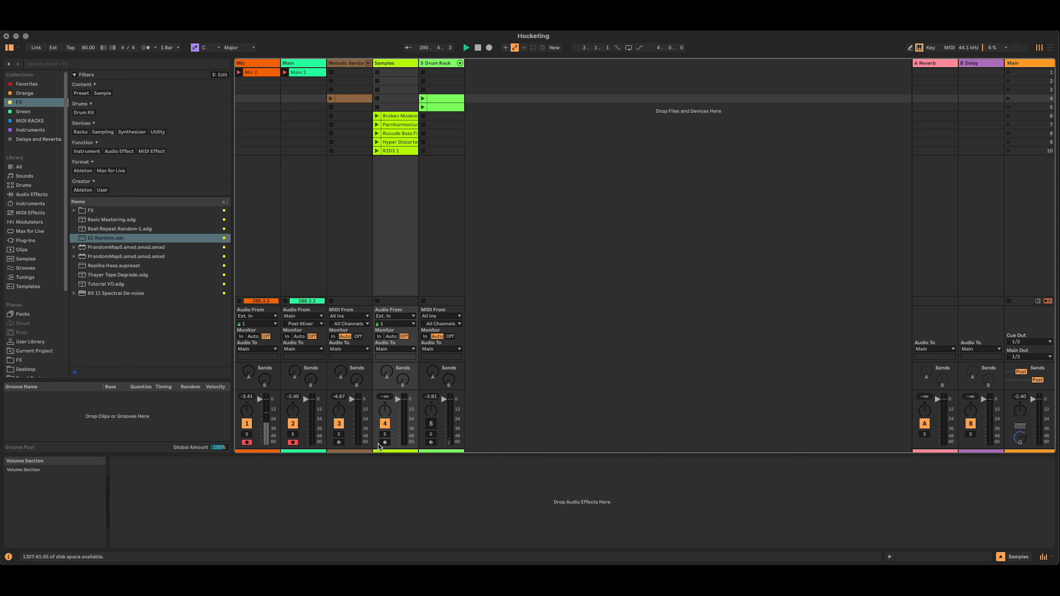
Solo the Samples track, play and open its Broken Modem clip, and set the track volume to -9.94 dB.
click(385, 434)
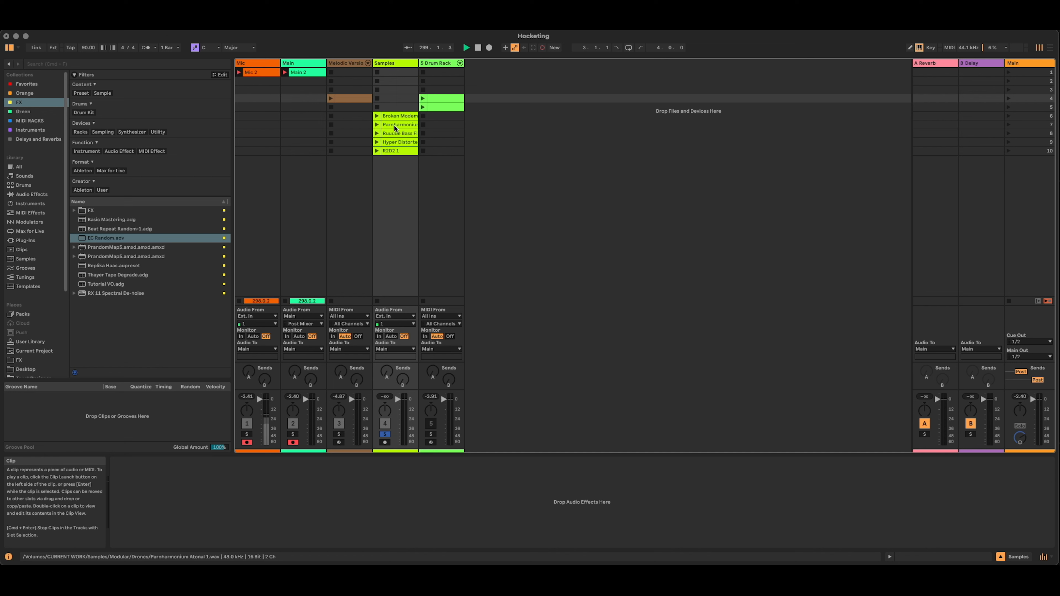
click(377, 116)
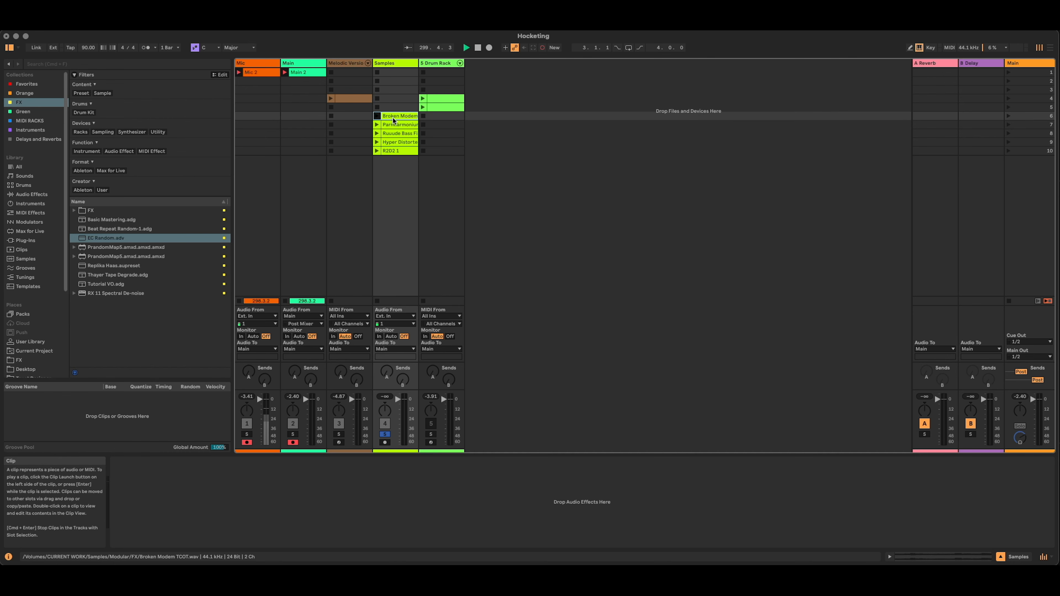
click(396, 117)
drag(397, 236, 398, 257)
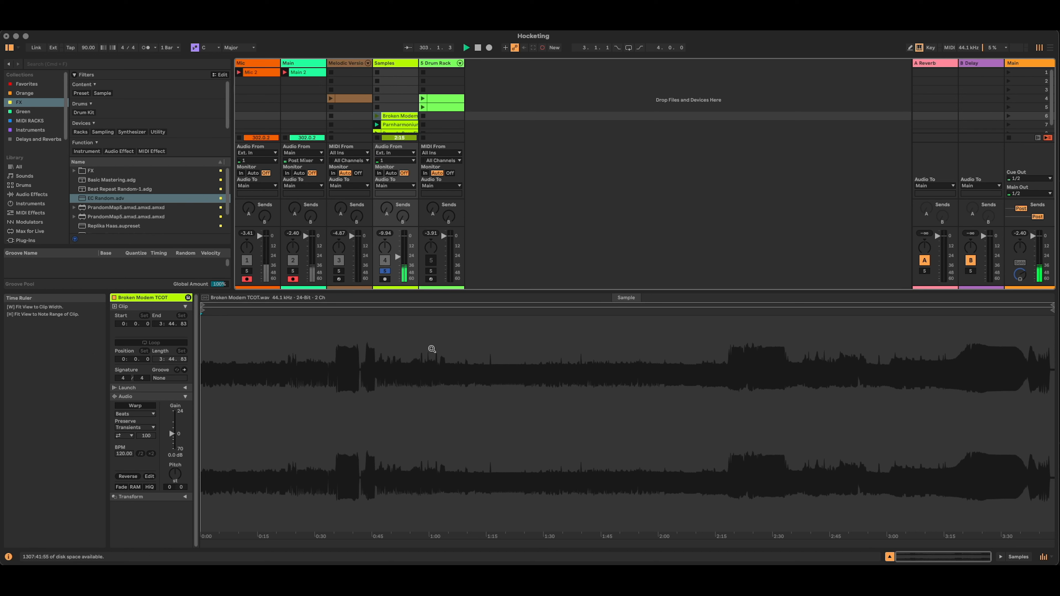
Audition the Ruuude Bass Filtering, Hyper Distorted Jam and R2D2 1 clips, and unsolo the Samples track.
scroll(392, 112, down, 2)
scroll(392, 110, down, 1)
click(377, 112)
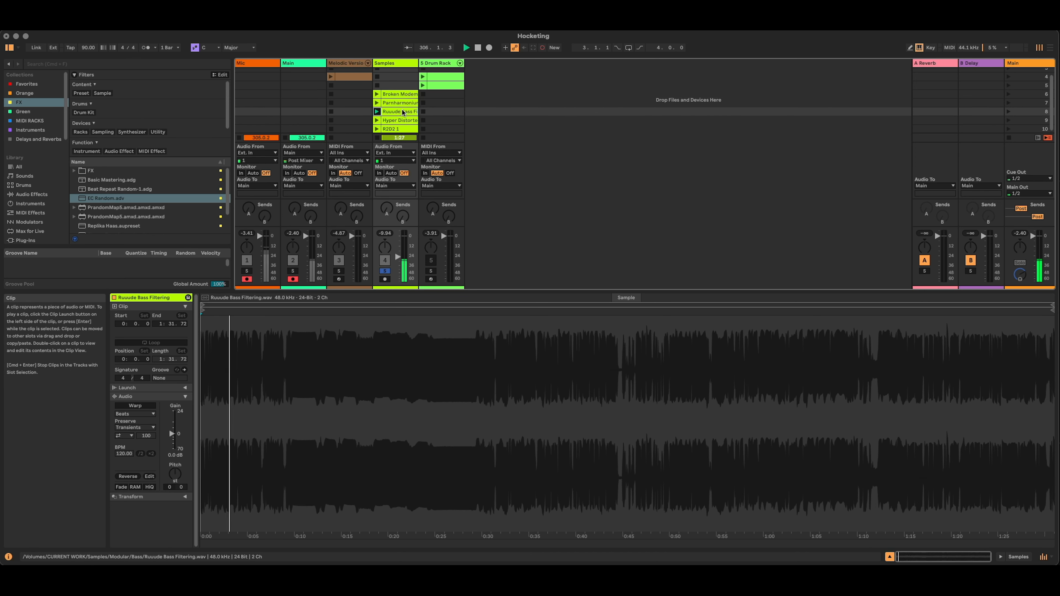
click(401, 120)
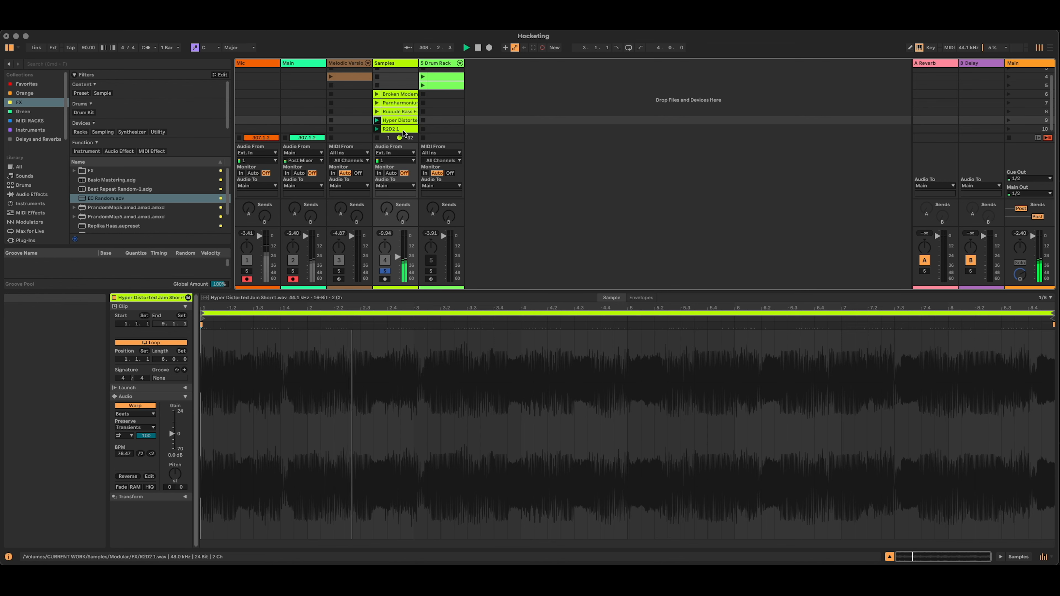
click(403, 129)
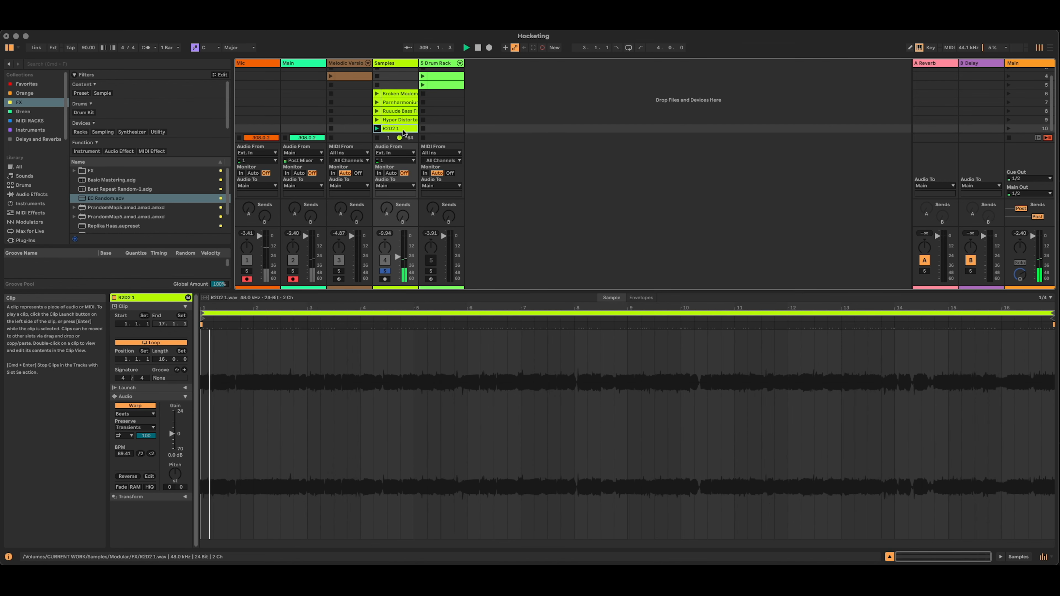
click(385, 271)
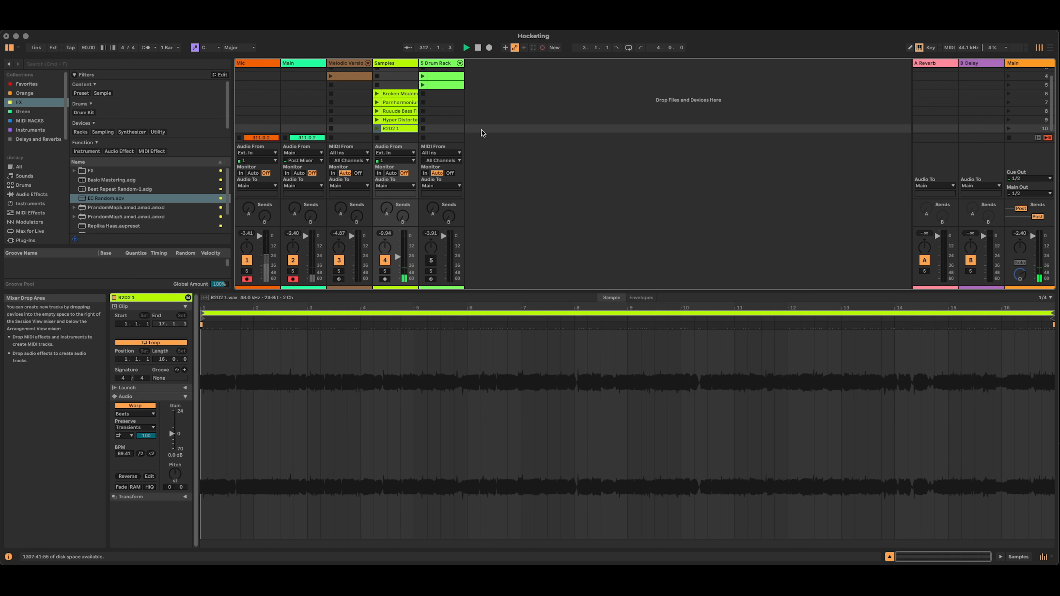
Show the Melodic Version track's devices and duplicate the track.
click(351, 63)
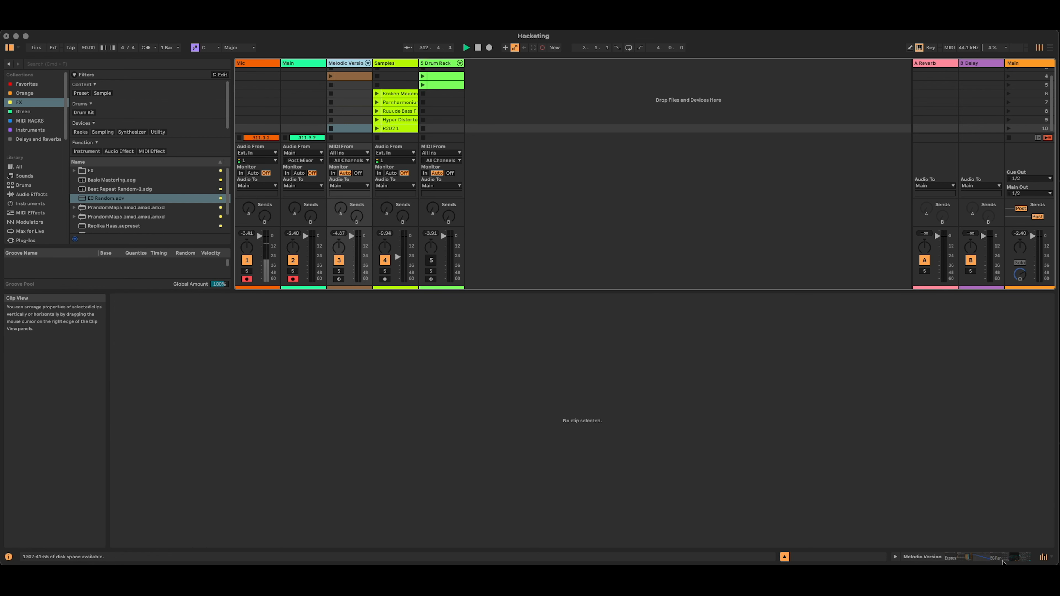
click(1001, 557)
click(344, 64)
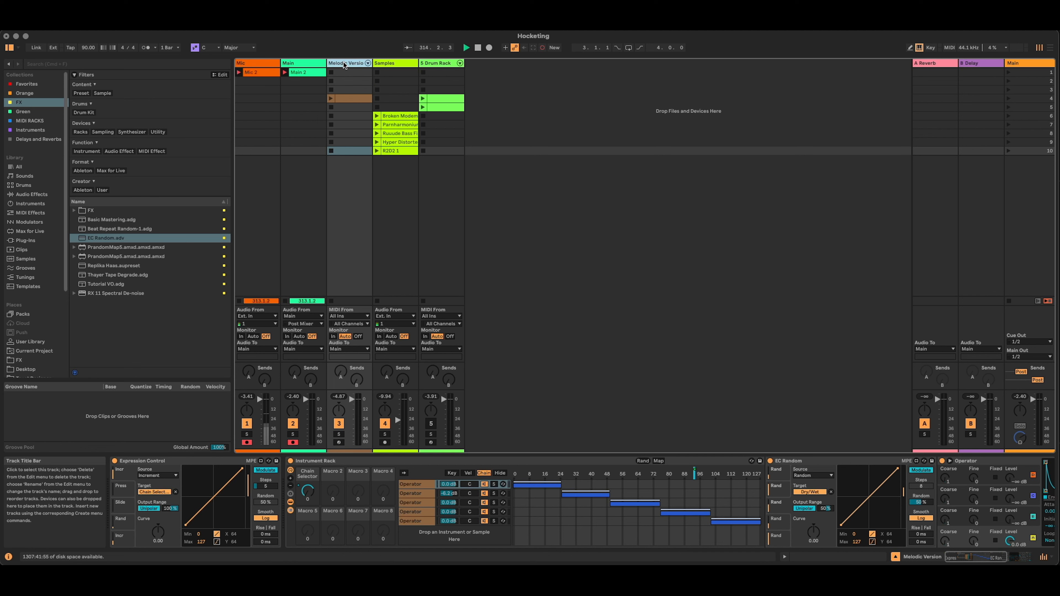
key(super+d)
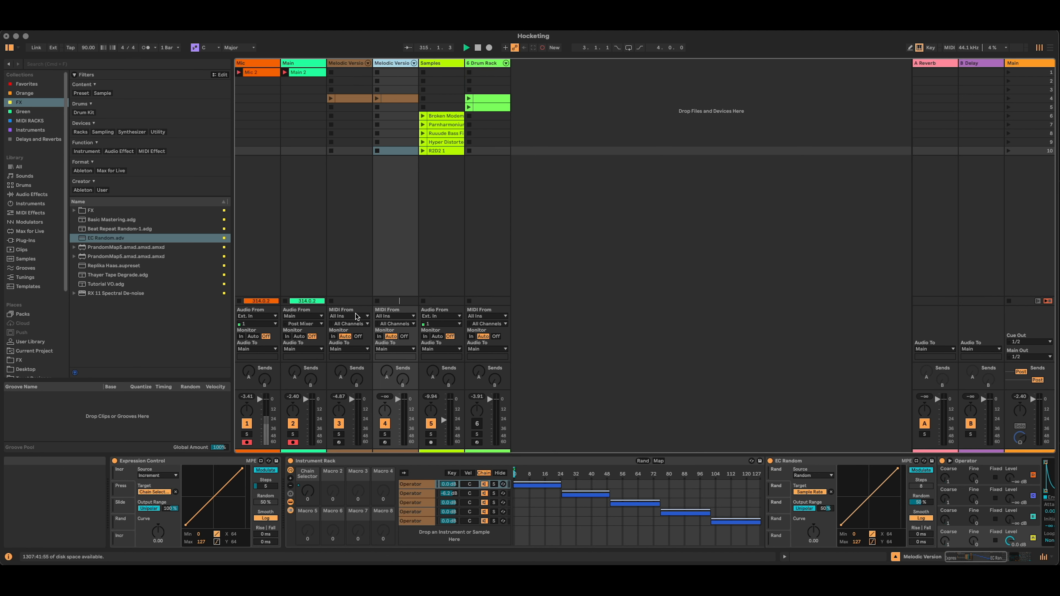
Deactivate the original Melodic Version track and move the duplicate track's clip down to scene 5.
click(339, 425)
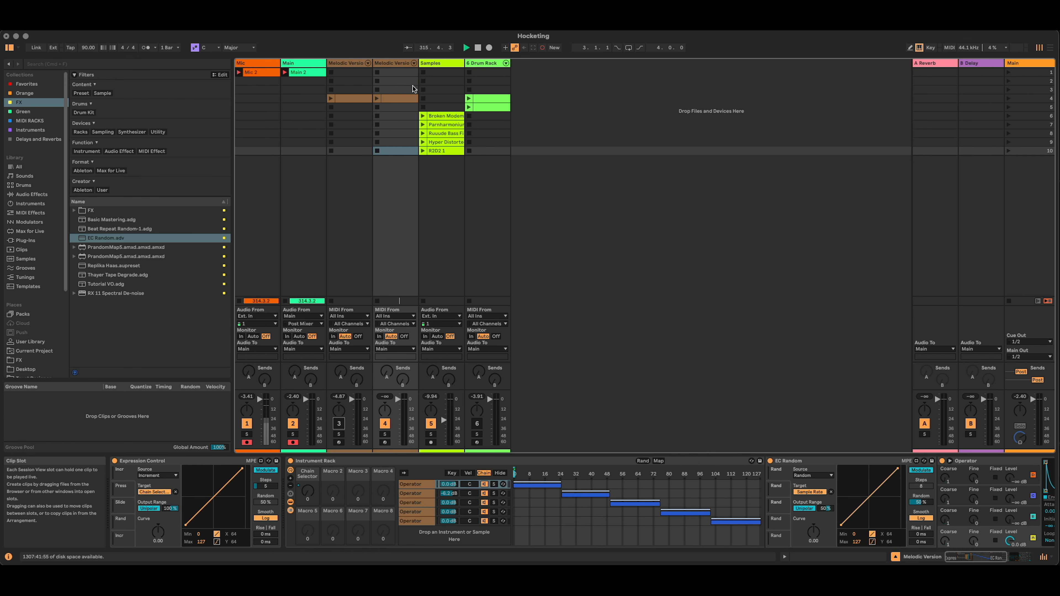
drag(407, 99, 409, 106)
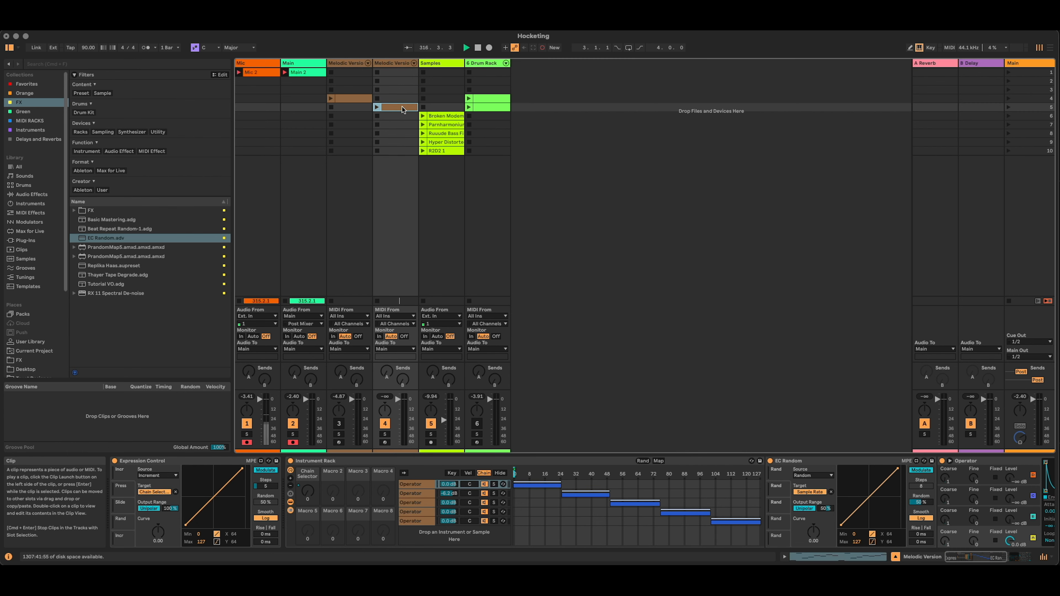
Check the duplicate track's clip notes, return to its devices, and delete all five Operator chains from the Instrument Rack.
double_click(402, 107)
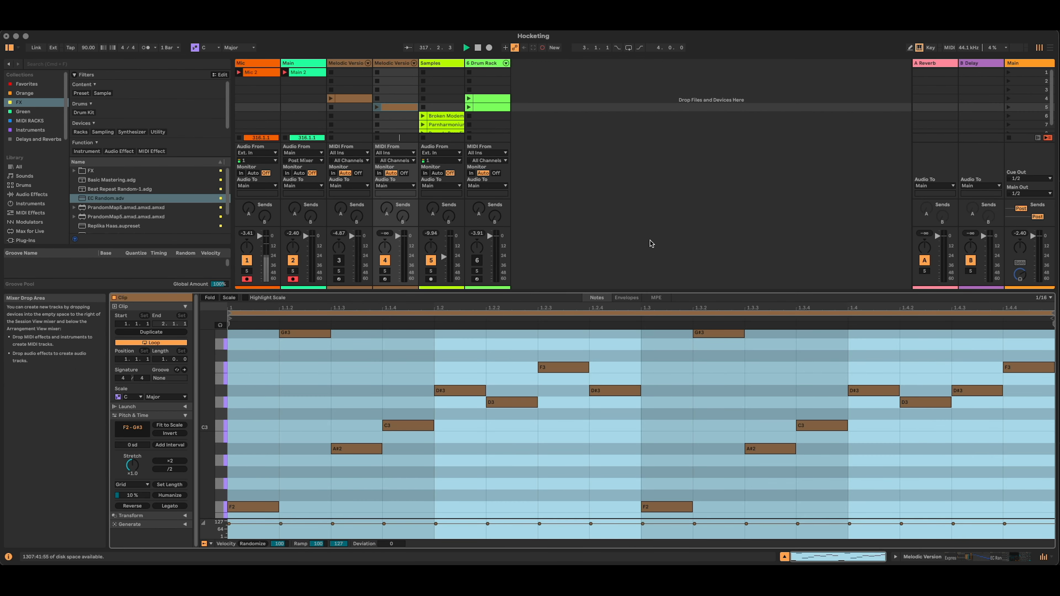
key(shift+Tab)
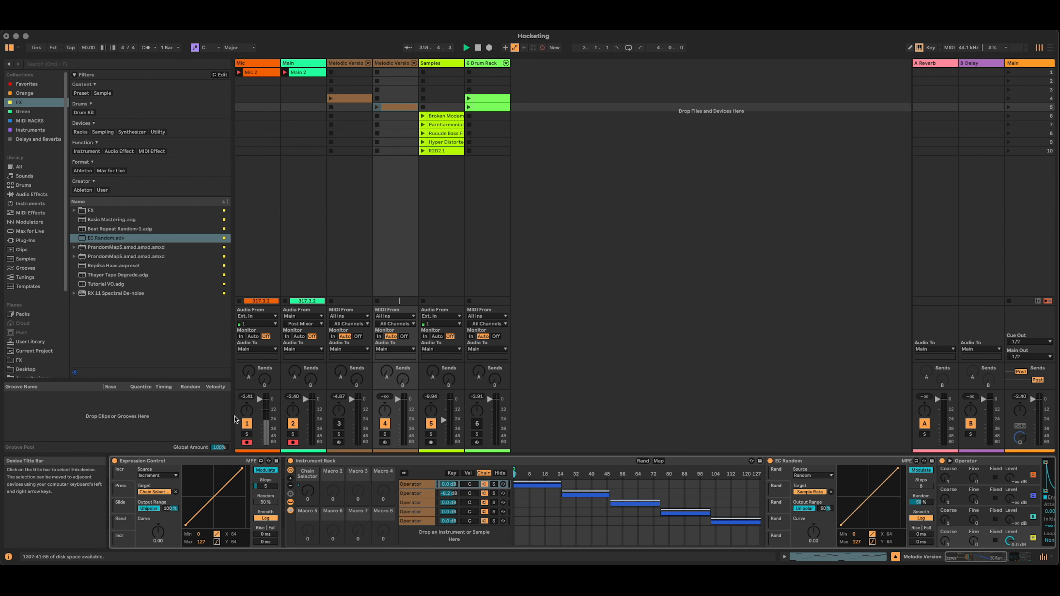
click(389, 63)
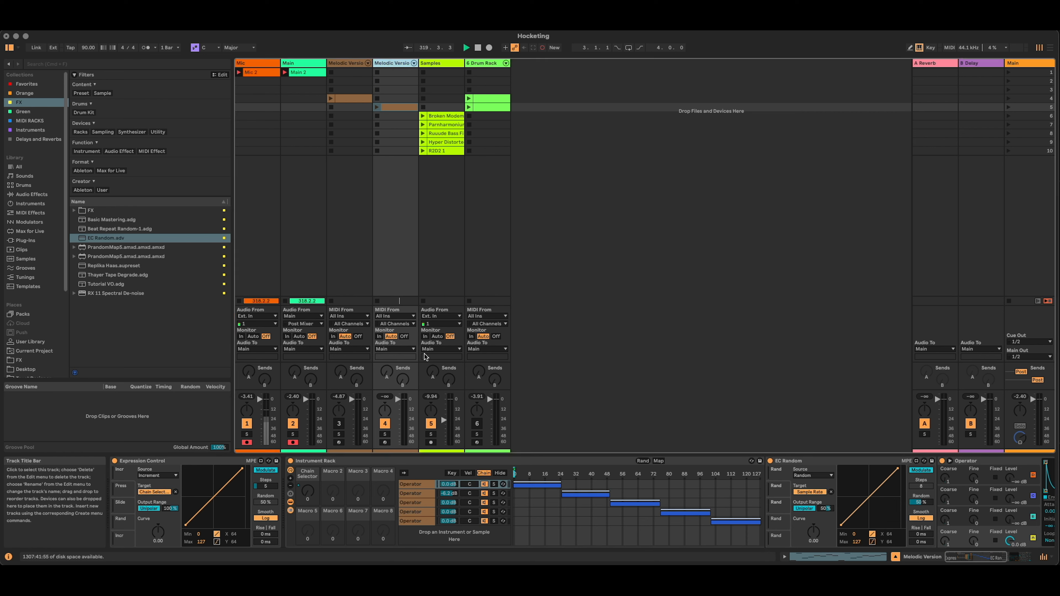
click(358, 464)
click(417, 485)
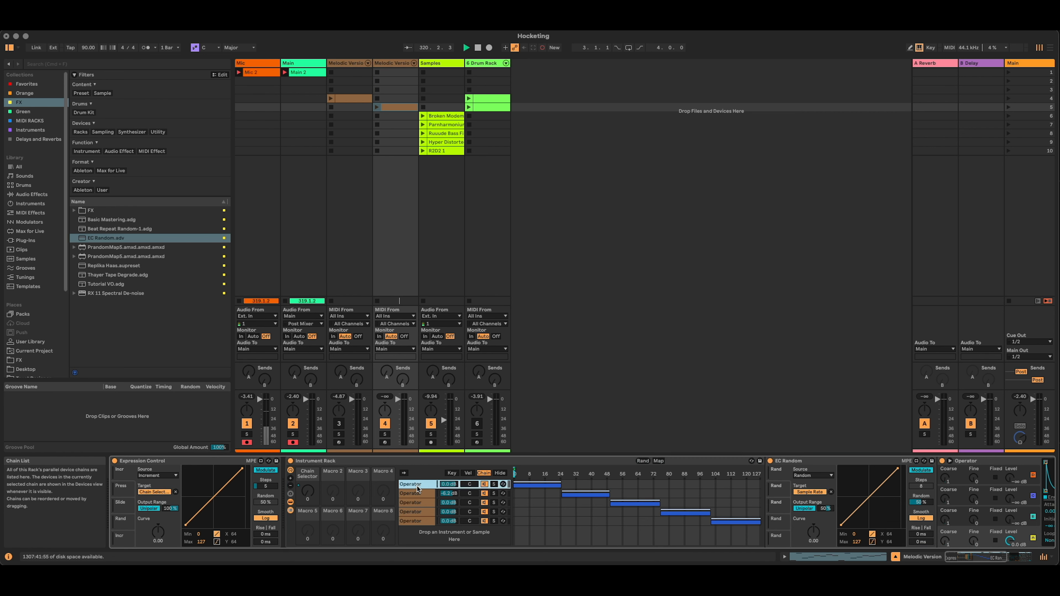
shift+click(419, 522)
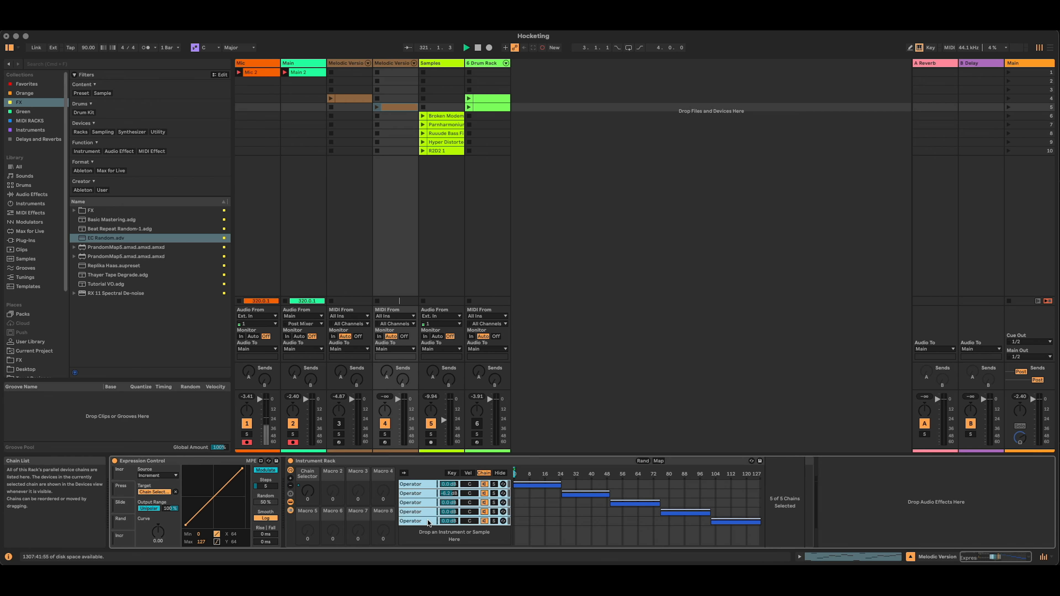
key(Delete)
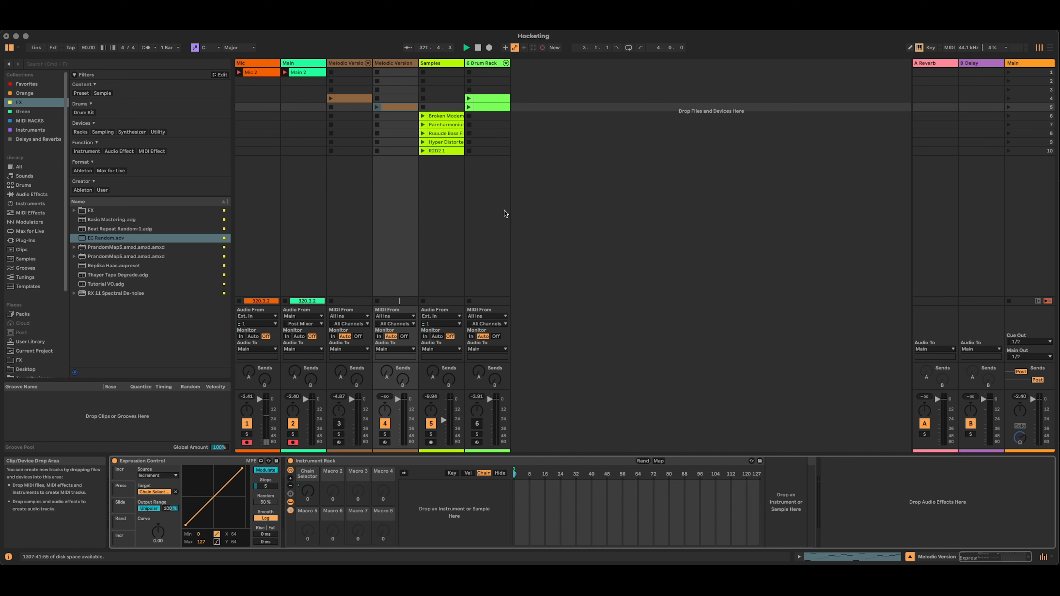
Add the Broken Modem, Parnharmonium, Ruuude Bass Filtering, Hyper Distorted Jam and R2D2 1 clips to the Instrument Rack as five separate chains.
drag(444, 116, 458, 517)
drag(445, 124, 476, 522)
drag(444, 133, 463, 518)
drag(446, 141, 466, 536)
drag(446, 154, 462, 538)
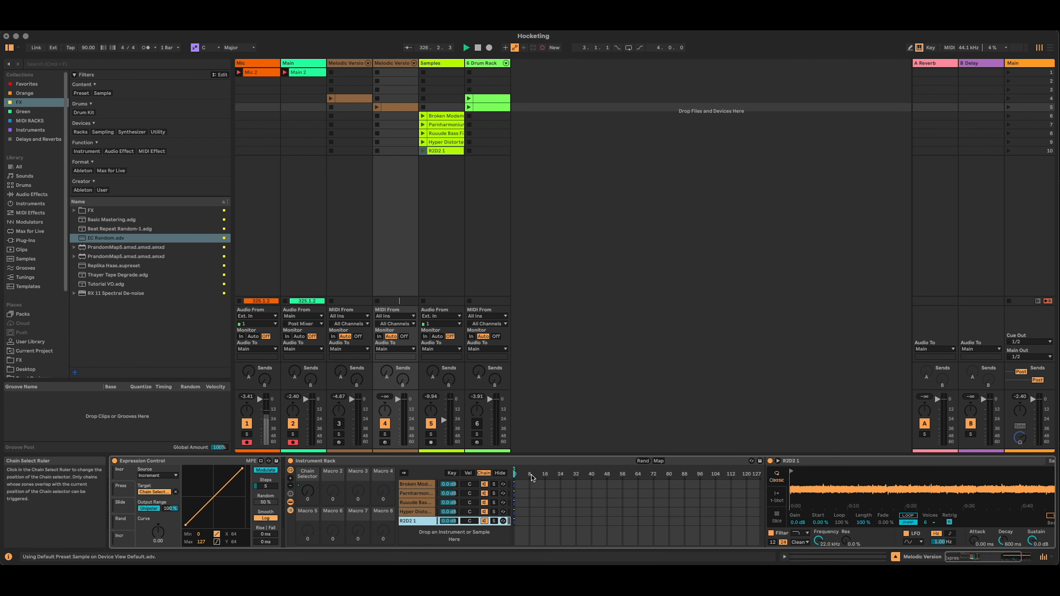
Distribute the five sample chains' zones equally across the chain selector range up to 127 and launch the duplicate track's scene 5 clip.
drag(515, 524, 781, 524)
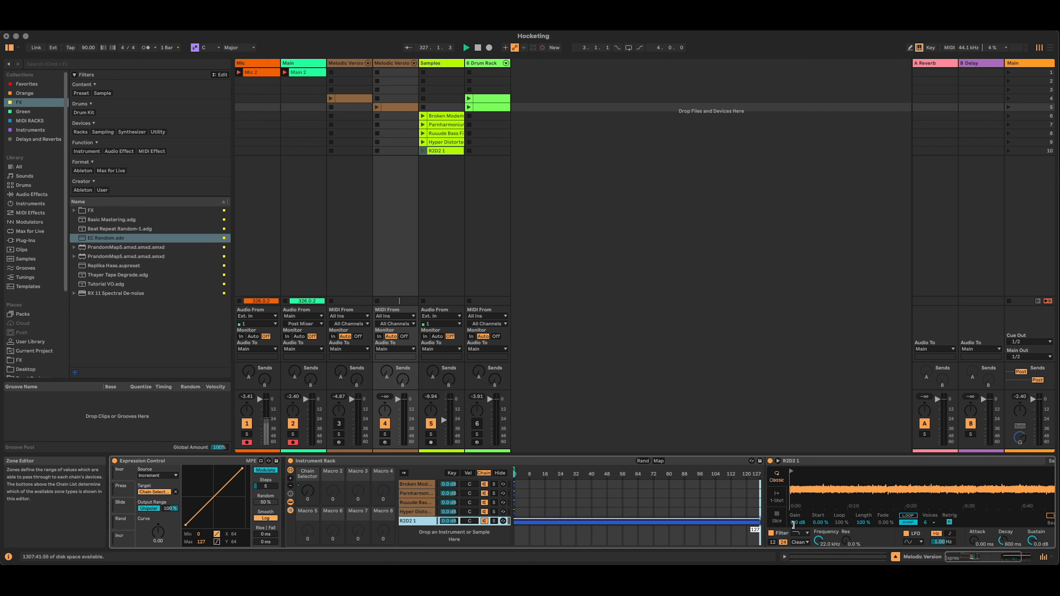
shift+click(418, 486)
right_click(419, 485)
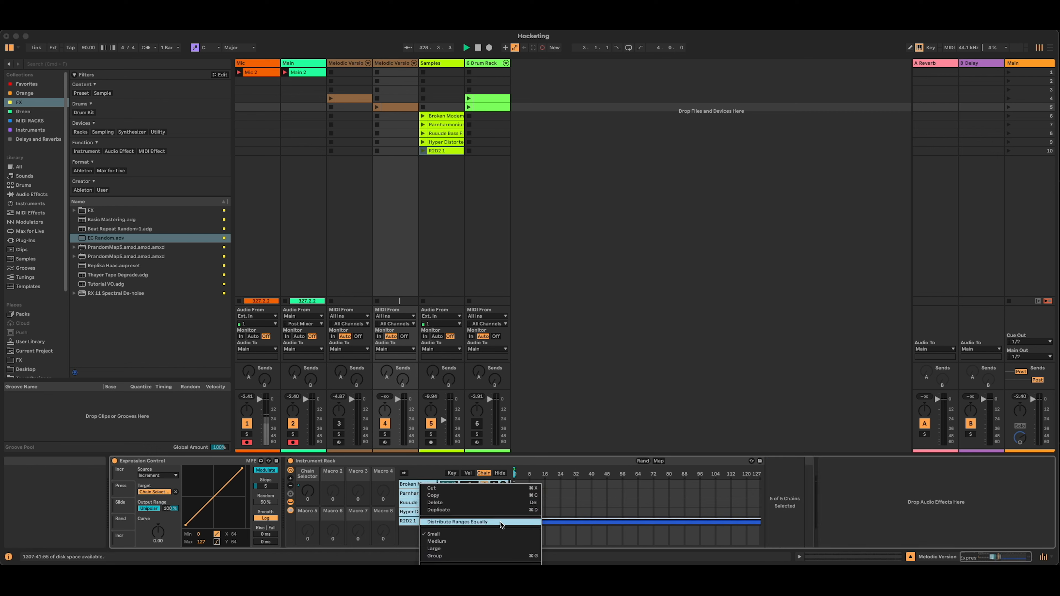
click(501, 525)
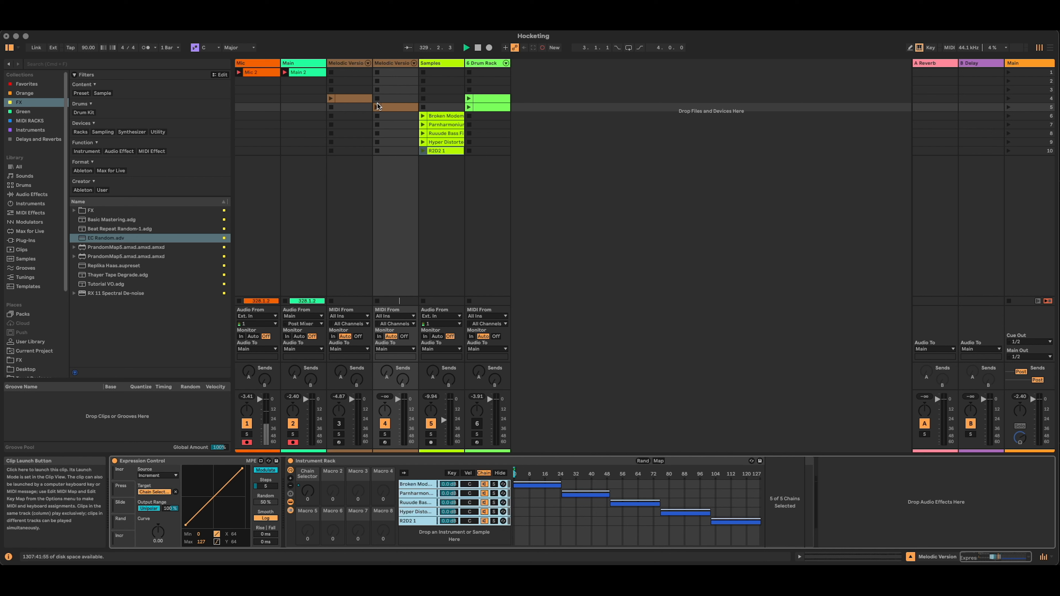
click(377, 108)
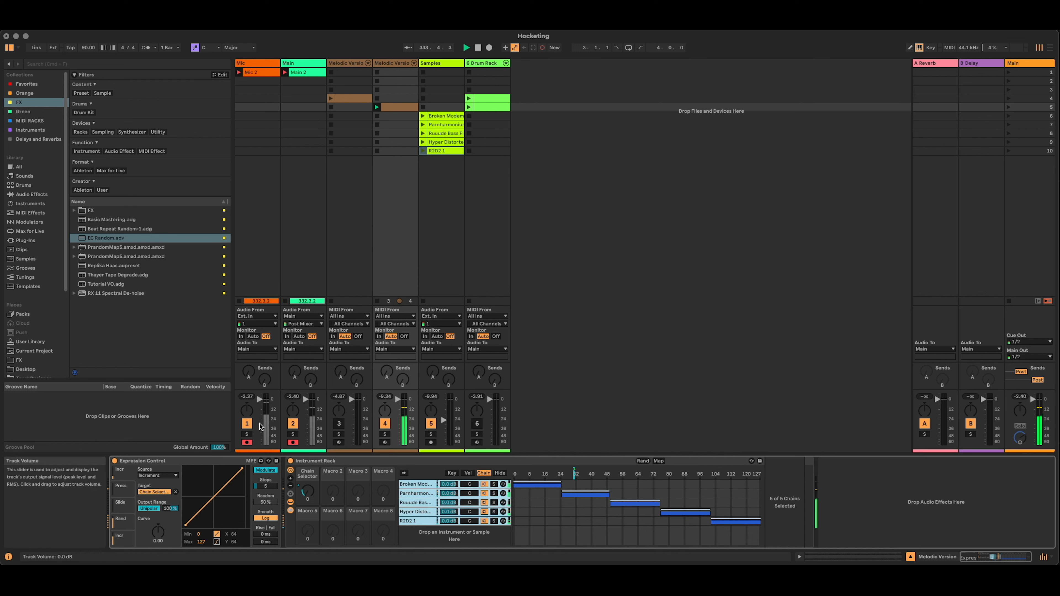
Map the Broken Modem sampler's amplitude Attack, Decay and Sustain to Macros 2, 3 and 4 of the rack.
click(417, 521)
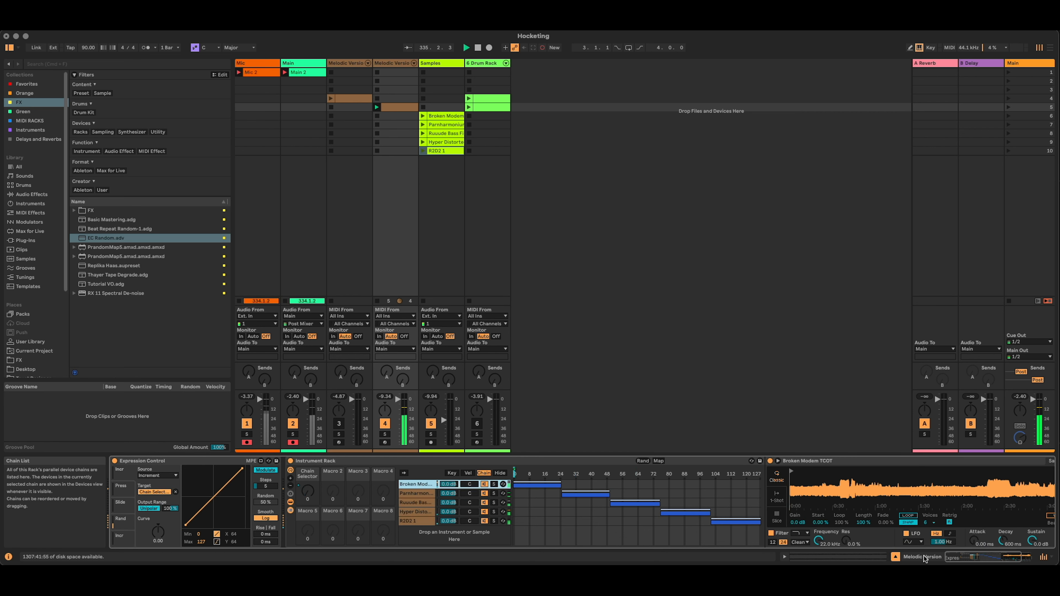
drag(975, 555, 985, 558)
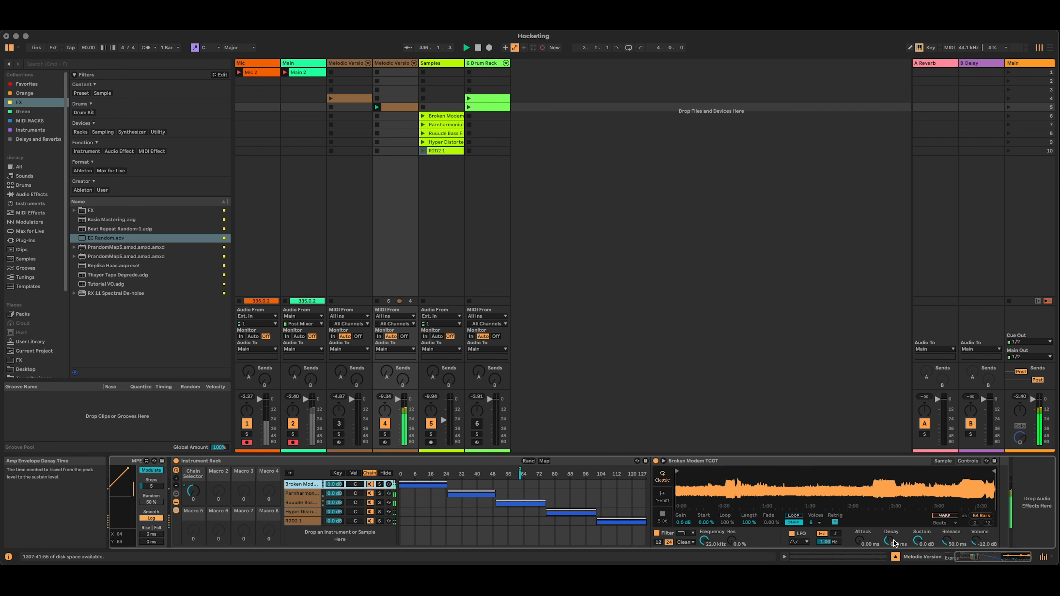
right_click(863, 540)
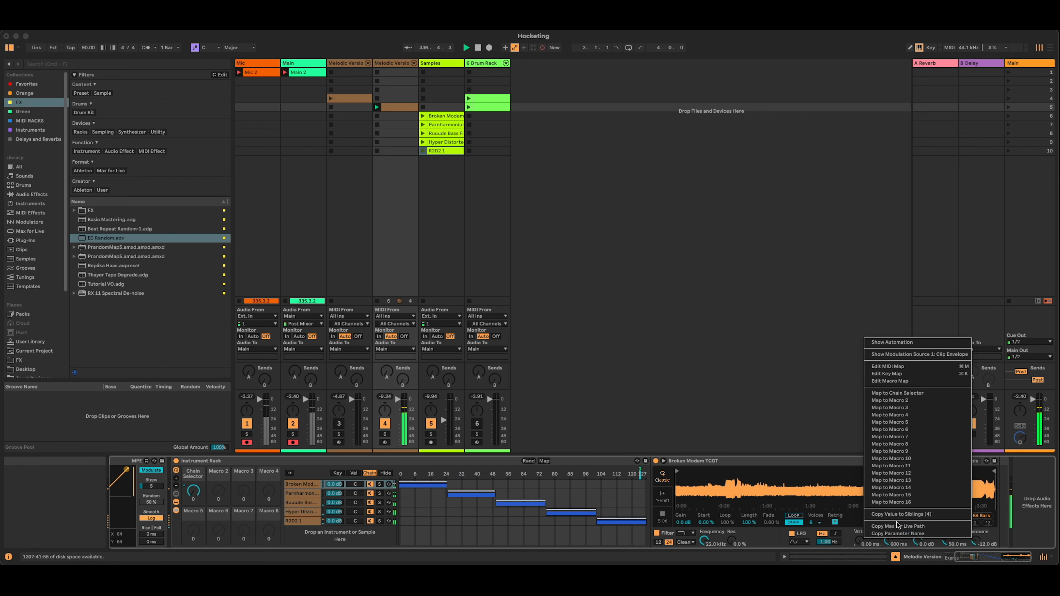
click(912, 400)
right_click(889, 541)
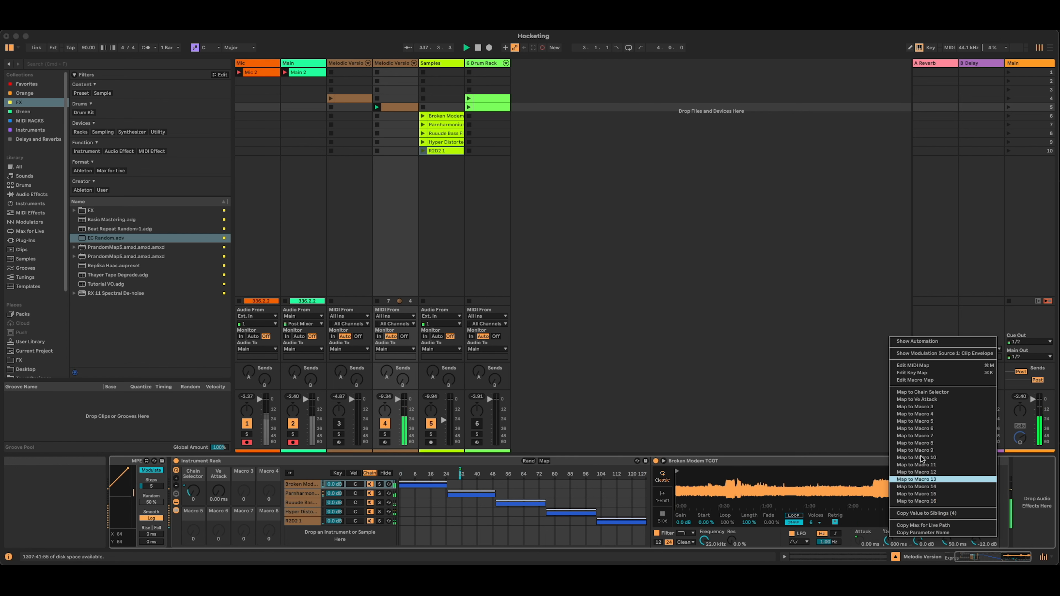
click(918, 406)
right_click(917, 541)
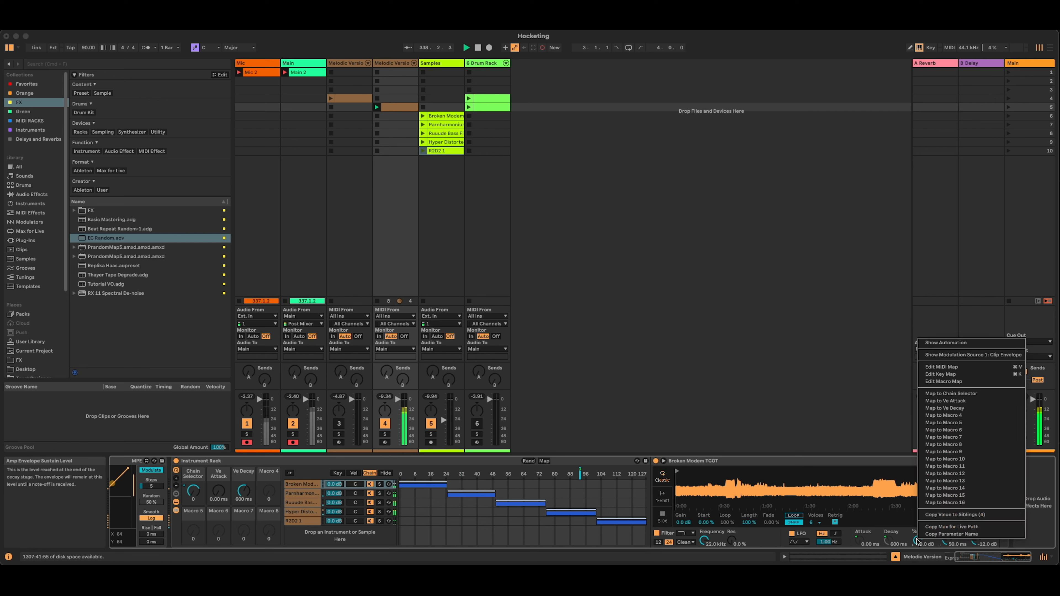
click(955, 415)
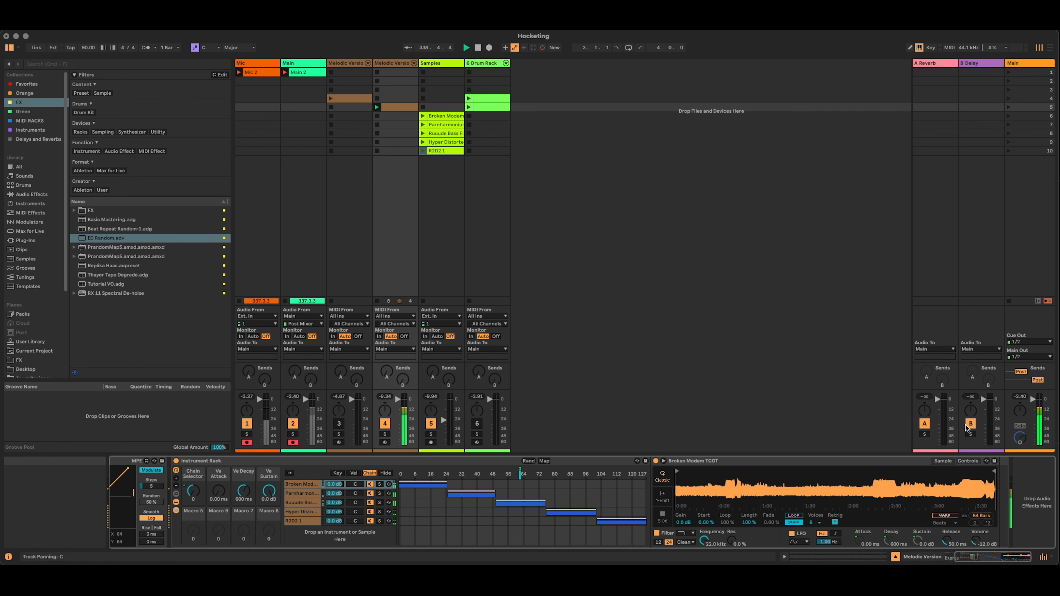
Map the Broken Modem sampler's Attack, Decay and Sustain macro assignments to all sibling chains.
right_click(860, 542)
click(893, 510)
right_click(889, 541)
click(935, 510)
right_click(917, 542)
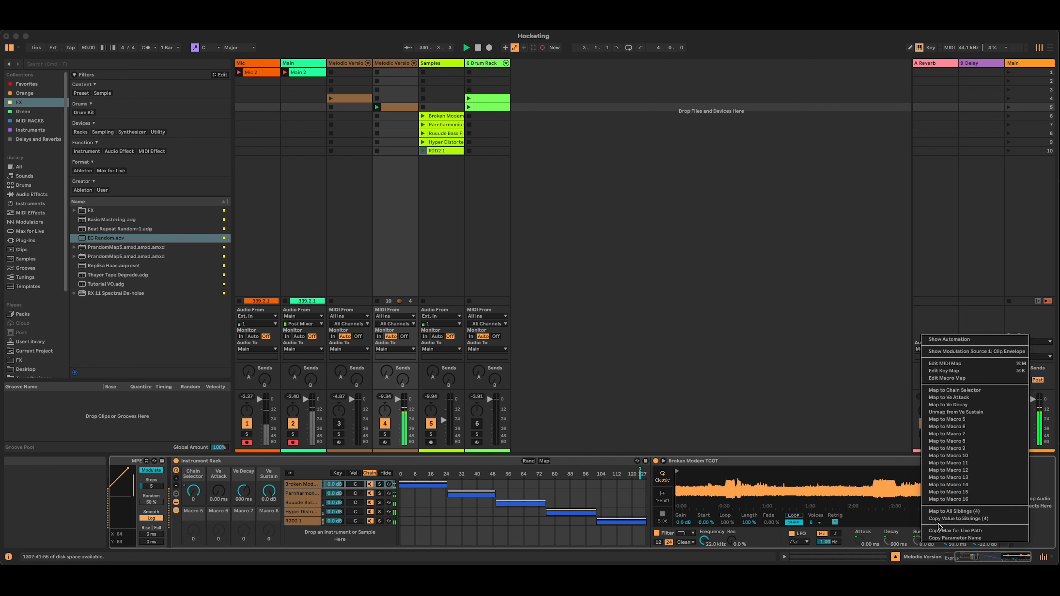
click(943, 511)
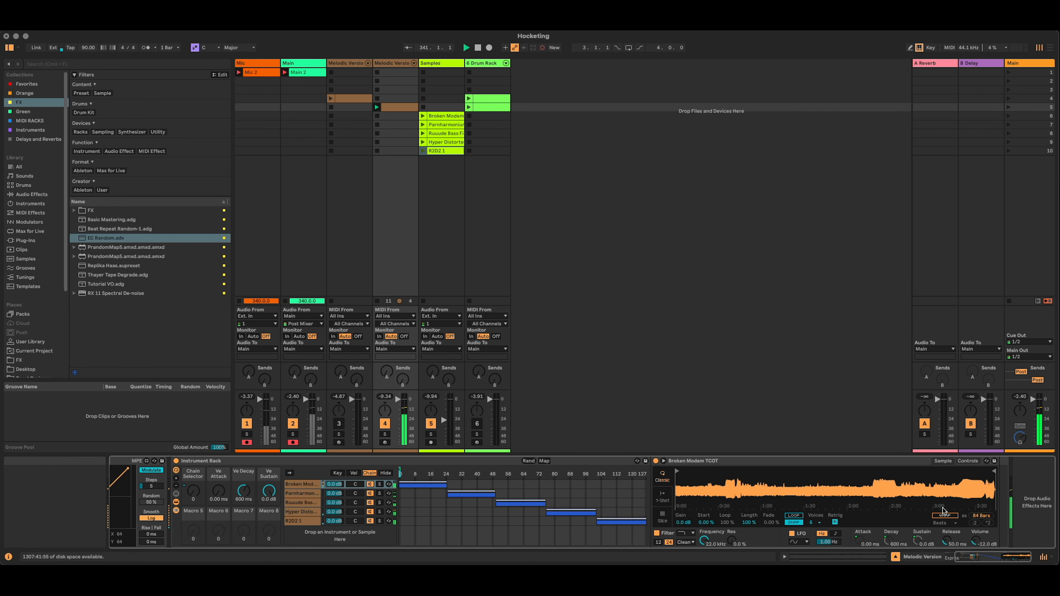
Copy the sampler's Volume value to its siblings and set the Ve Attack, Ve Decay and Ve Sustain macros to 0.13 ms, about 215 ms and -30 dB.
right_click(975, 542)
click(993, 512)
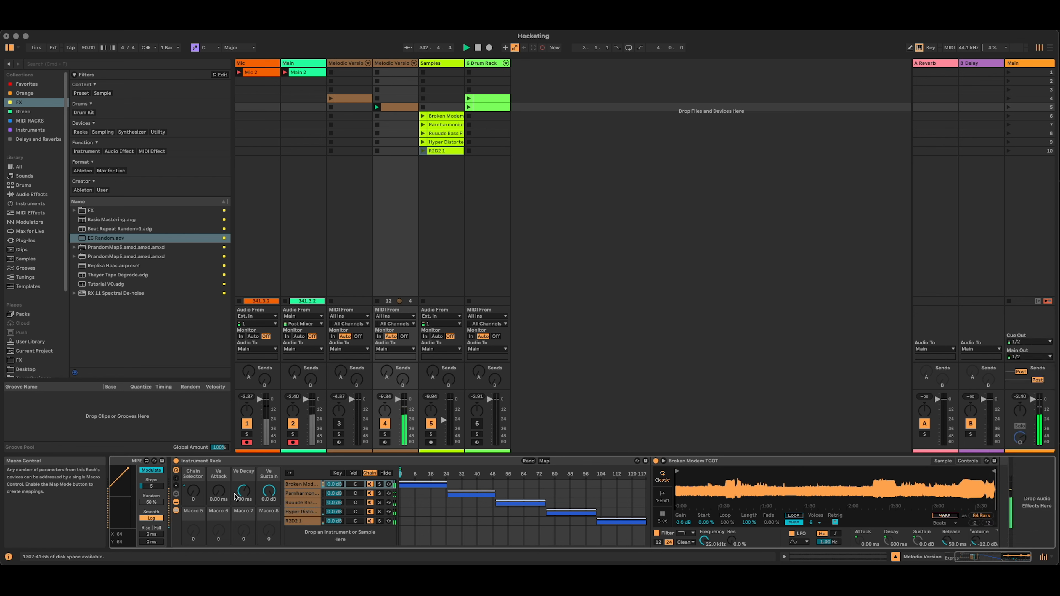
drag(218, 491, 269, 493)
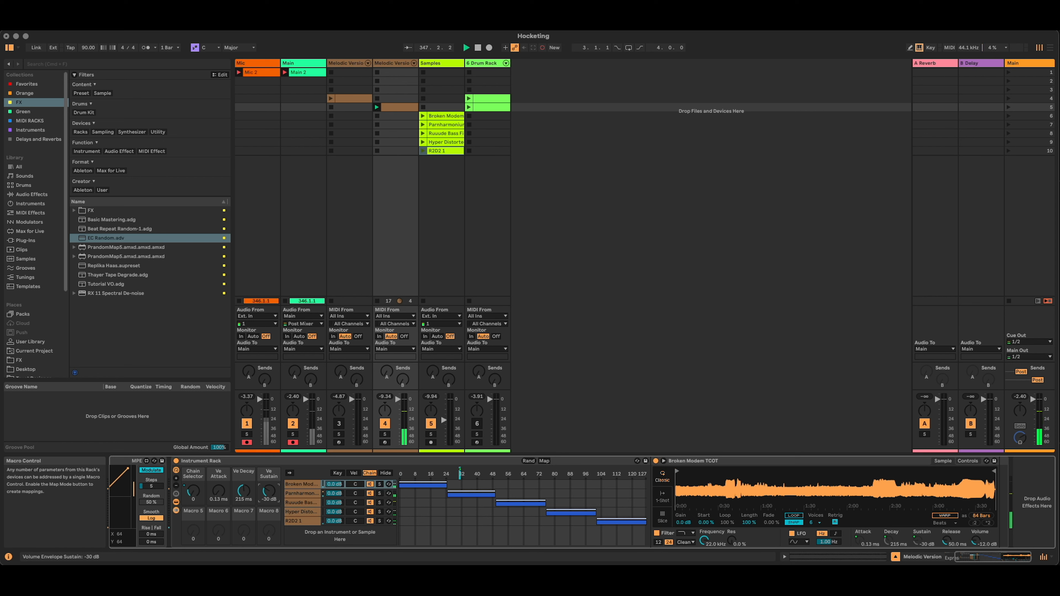
Insert the EC Random preset before the samplers in the Broken Modem and Parnharmonium chains, mapping its target to sample Start.
click(301, 485)
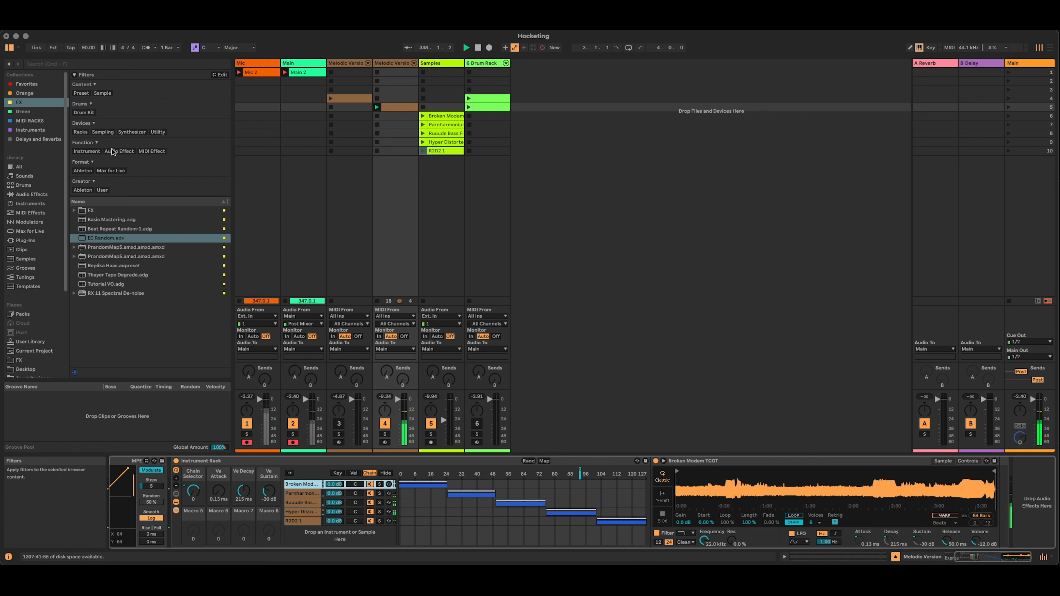
drag(105, 239, 653, 499)
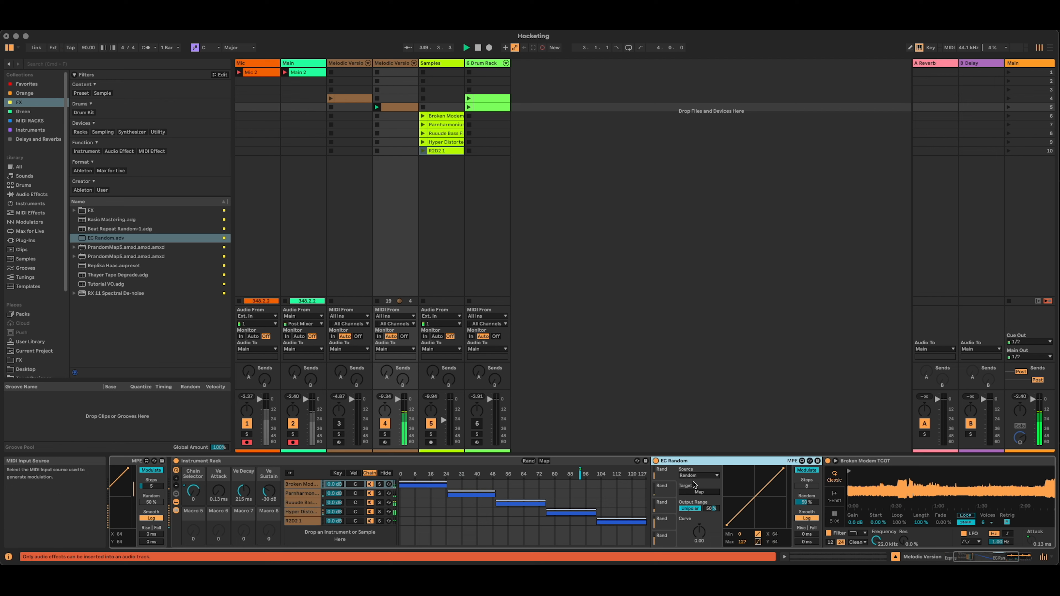
click(876, 523)
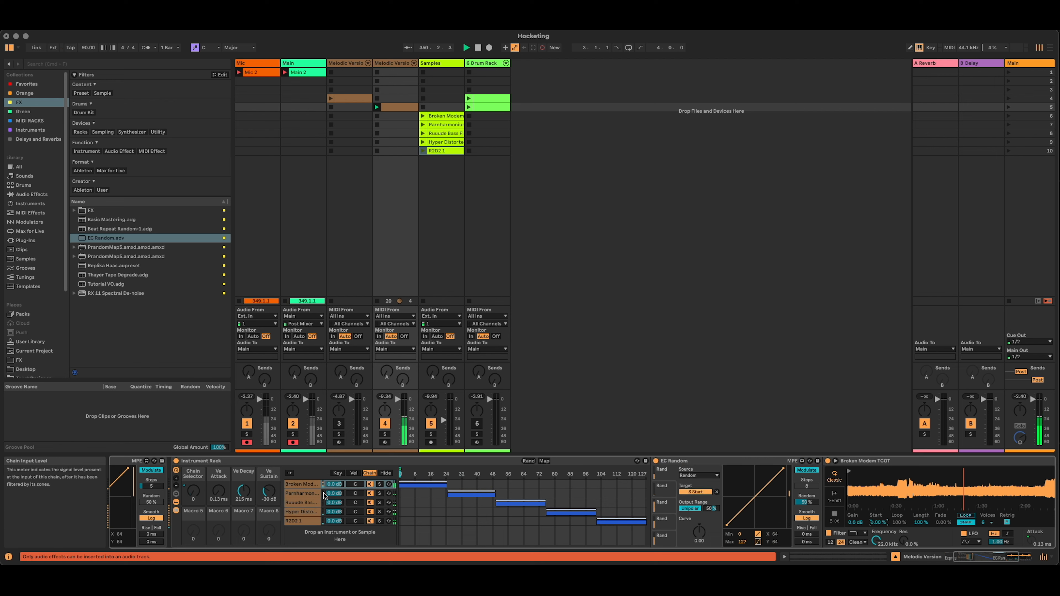
click(300, 493)
mouse_move(121, 235)
mouse_down()
mouse_move(661, 462)
mouse_move(654, 469)
mouse_up()
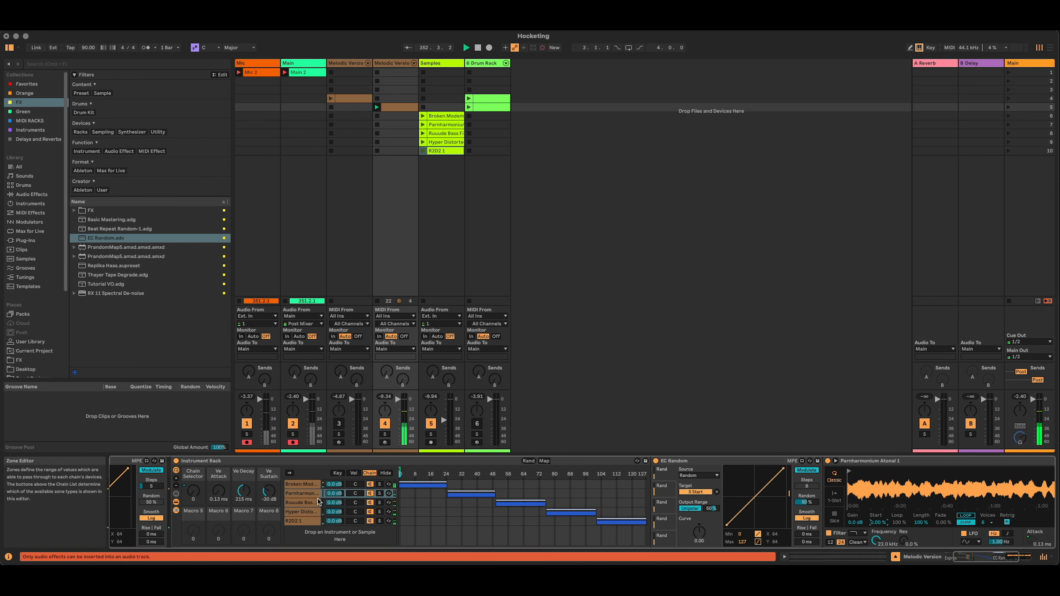
Insert EC Random before the samplers in the Ruuude Bass Filtering and Hyper Distorted Jam chains, with sample Start as the modulation target.
click(301, 503)
drag(118, 246, 655, 480)
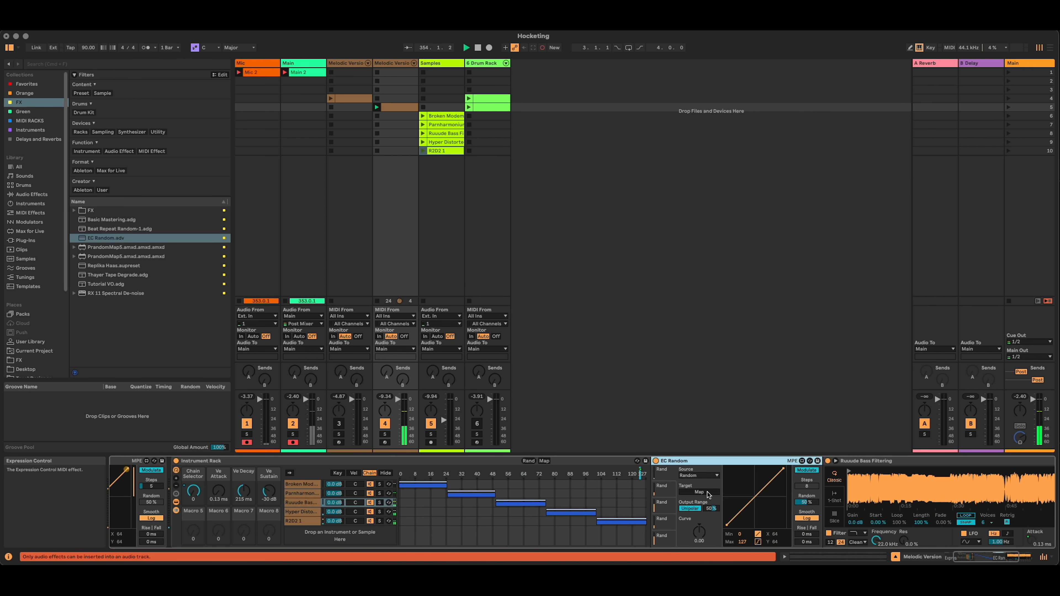
click(708, 495)
click(877, 522)
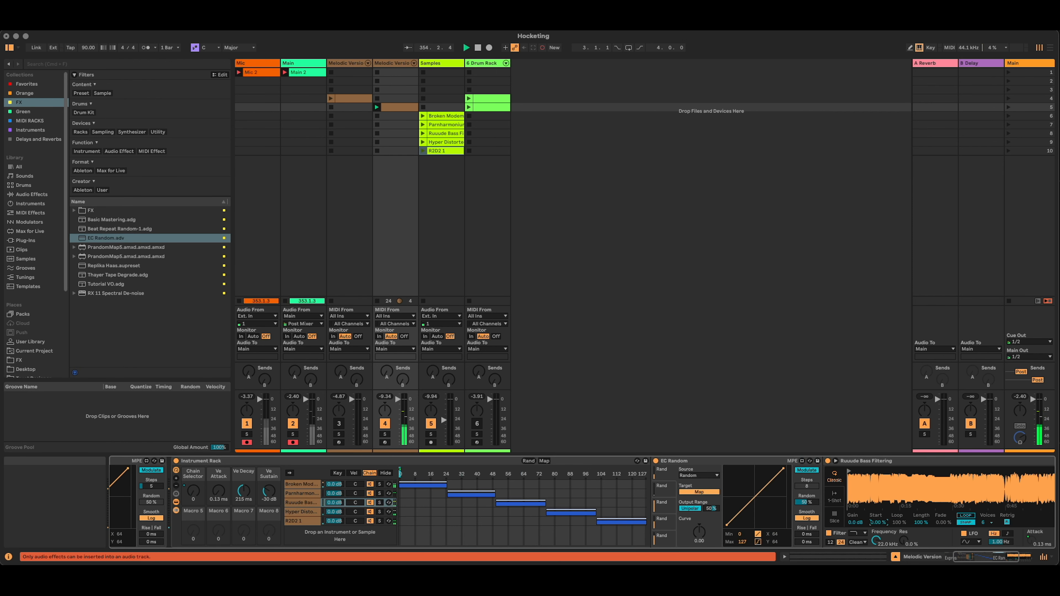
click(300, 513)
drag(117, 238, 653, 492)
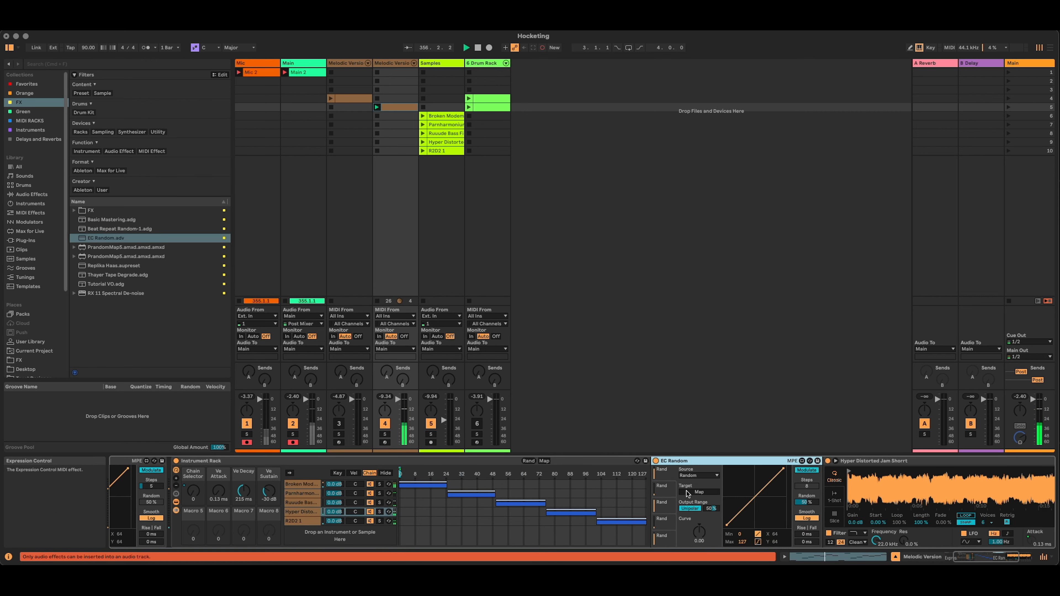
Insert EC Random before the sampler in the R2D2 1 chain and map its target to sample Start.
click(303, 522)
click(196, 238)
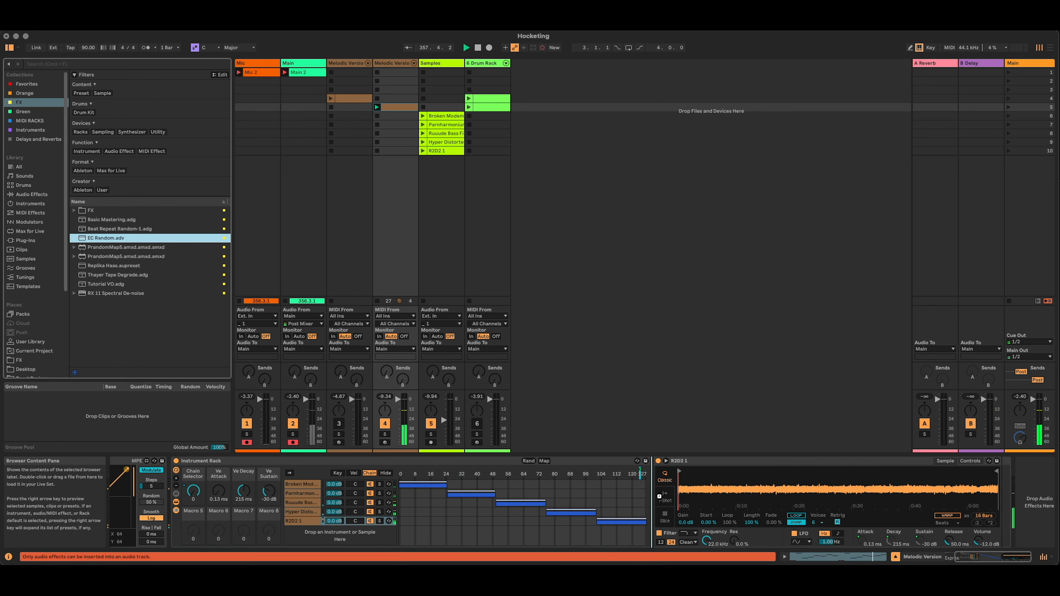
drag(660, 497, 660, 496)
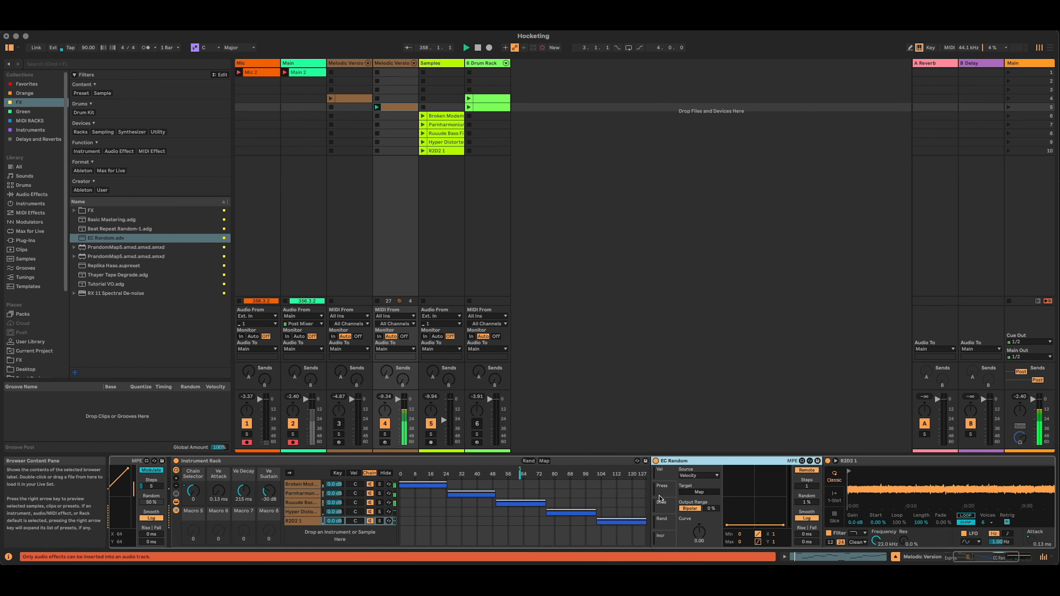
click(877, 522)
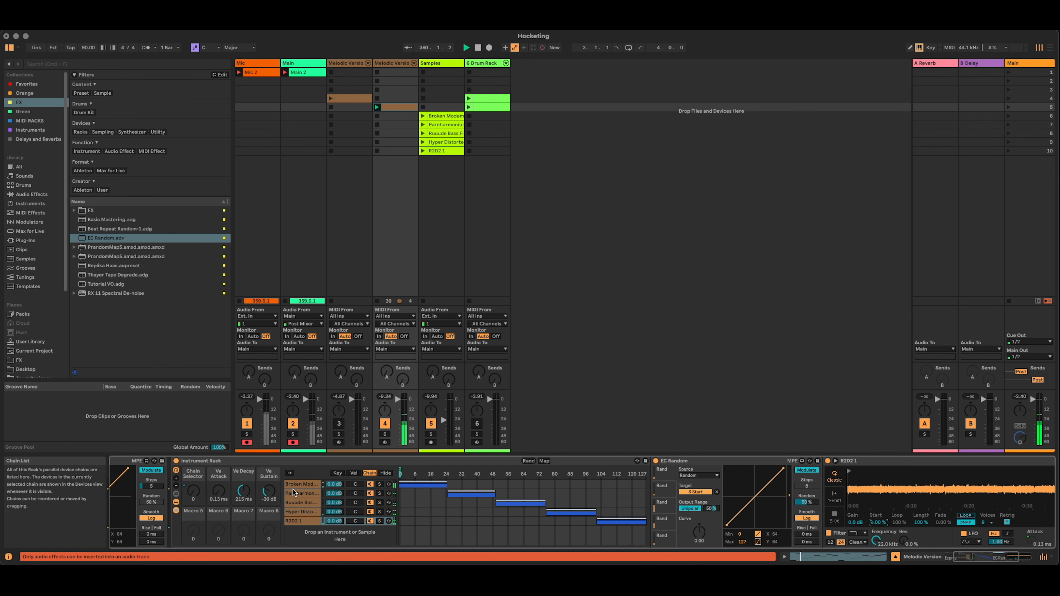
Add the OTT preset of Multiband Dynamics after the Instrument Rack on the duplicate track.
click(988, 558)
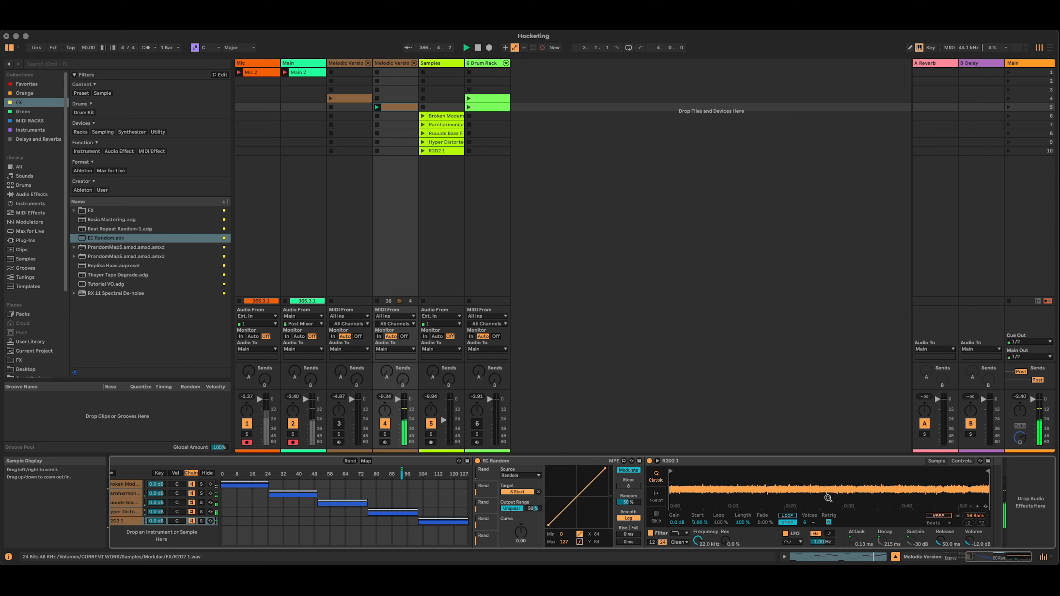
drag(831, 461, 939, 451)
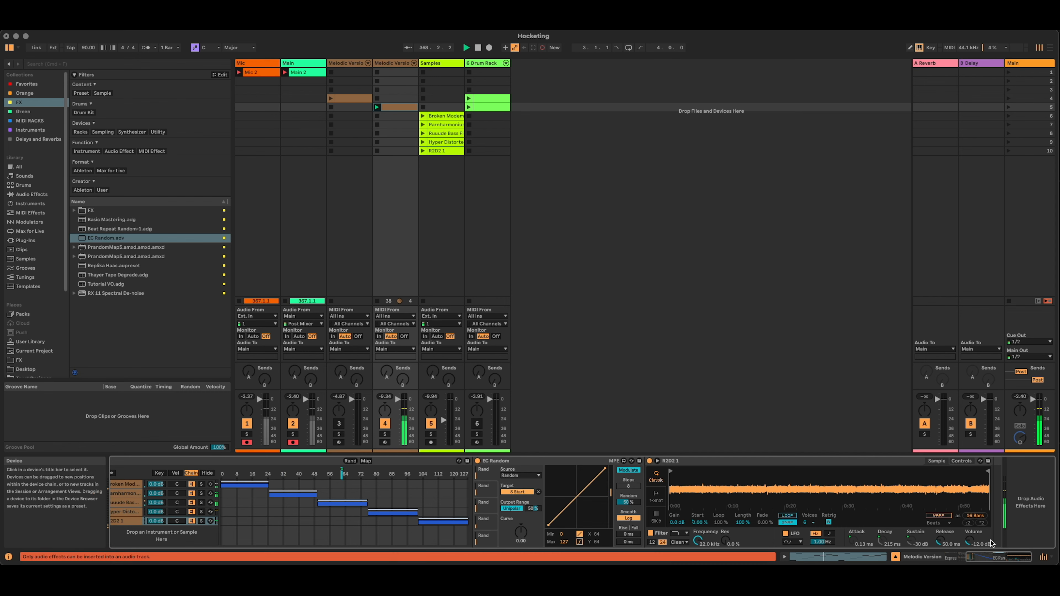
click(965, 558)
drag(968, 559, 990, 559)
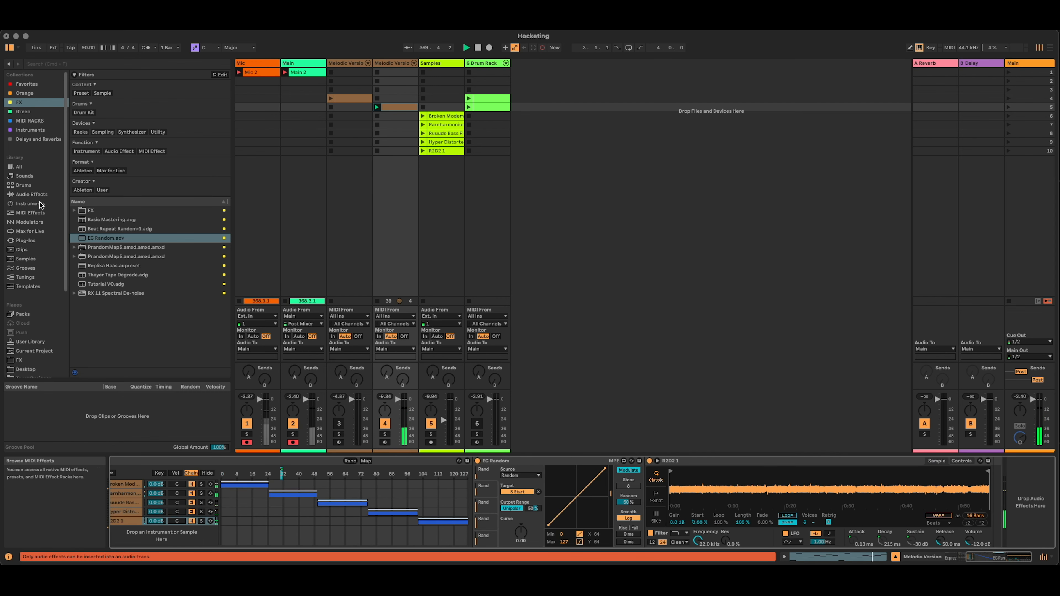
click(31, 194)
click(81, 222)
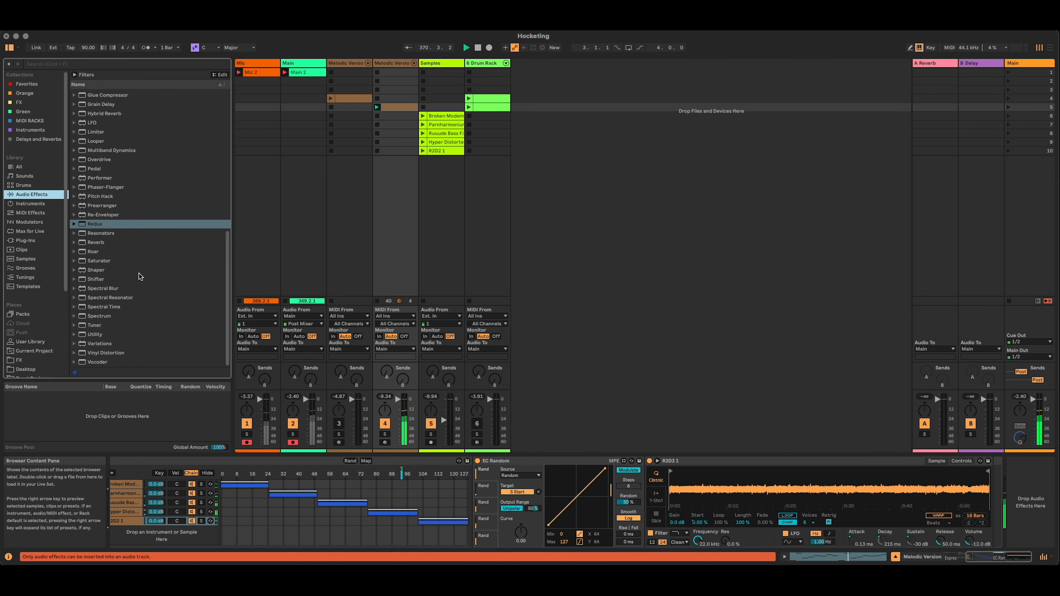
click(74, 150)
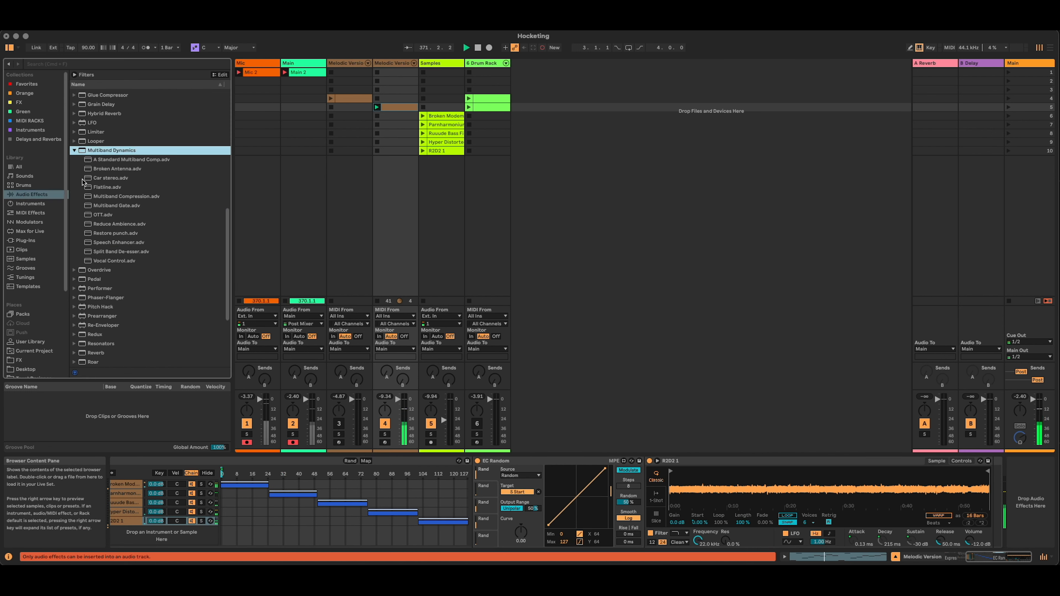
drag(93, 214, 1020, 491)
scroll(684, 511, left, 10)
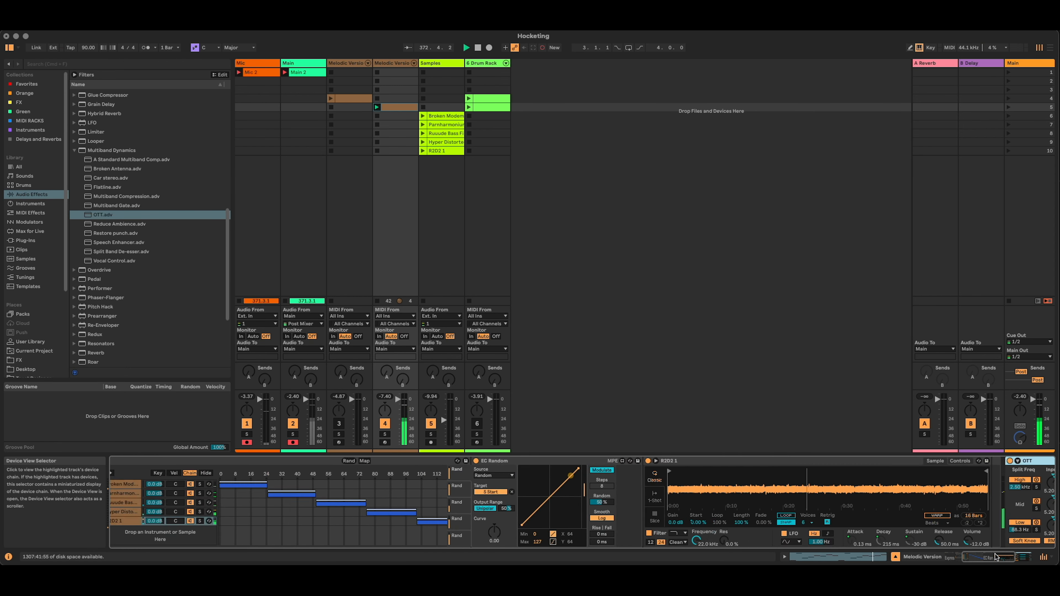
Launch the scene 5 drum clip and adjust the rack macros, raising Ve Attack and setting Ve Decay to 108 ms and Ve Sustain to -41 dB.
drag(324, 491, 274, 477)
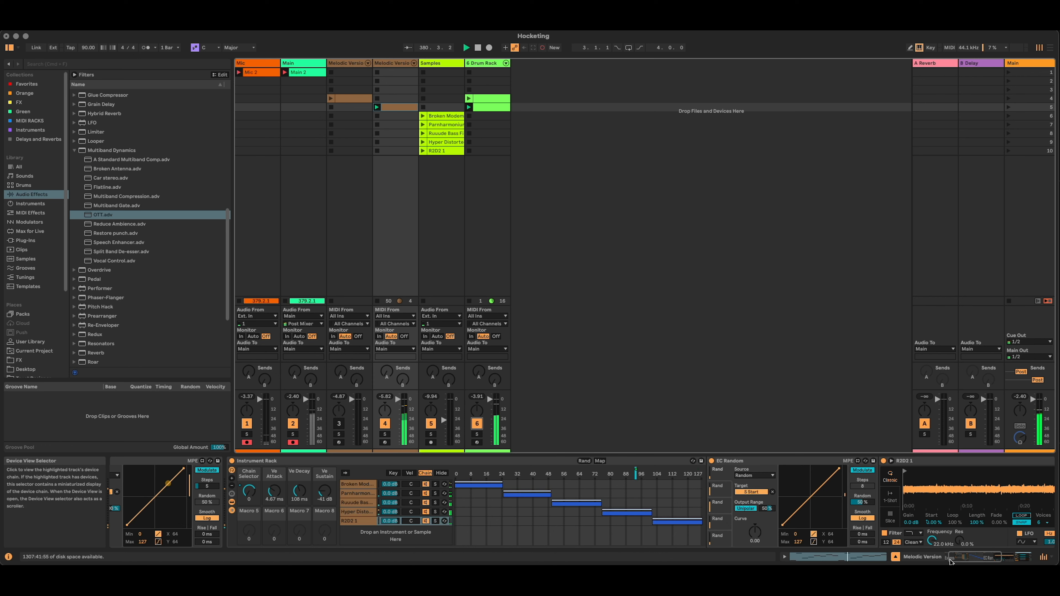
click(1005, 561)
drag(990, 481, 990, 466)
drag(1001, 558, 967, 558)
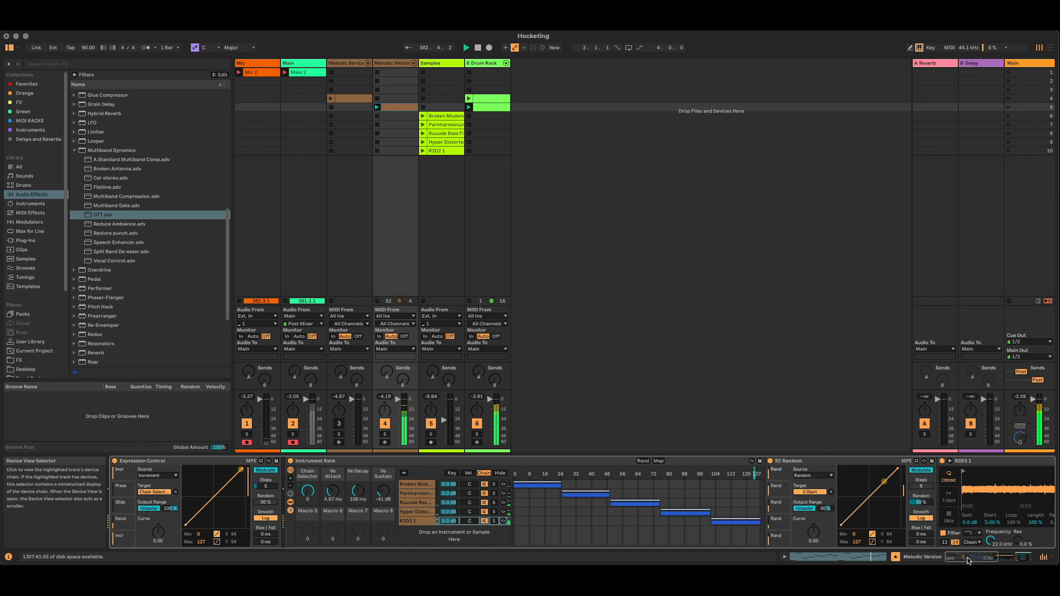